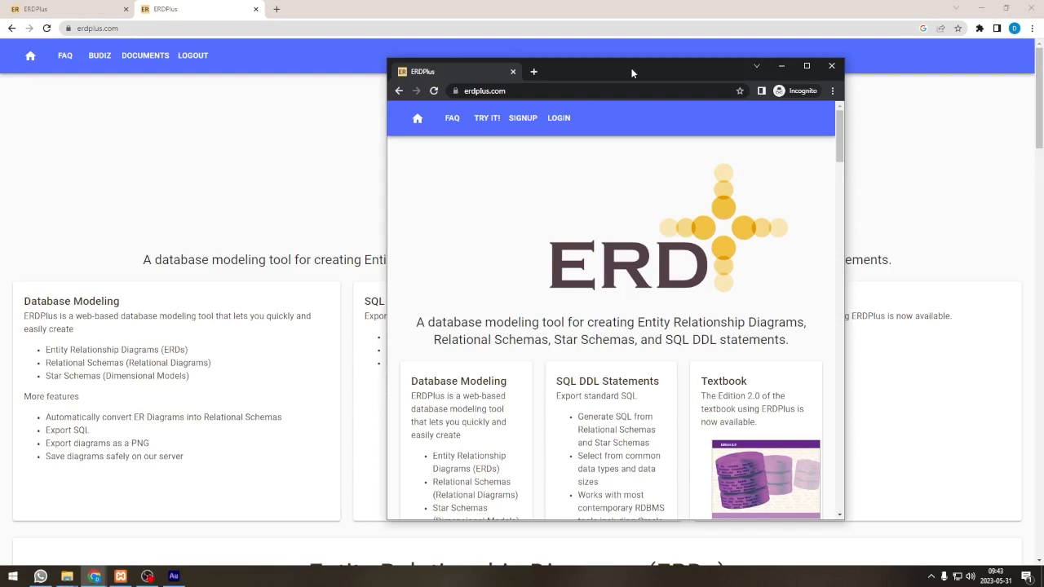
pyautogui.click(781, 65)
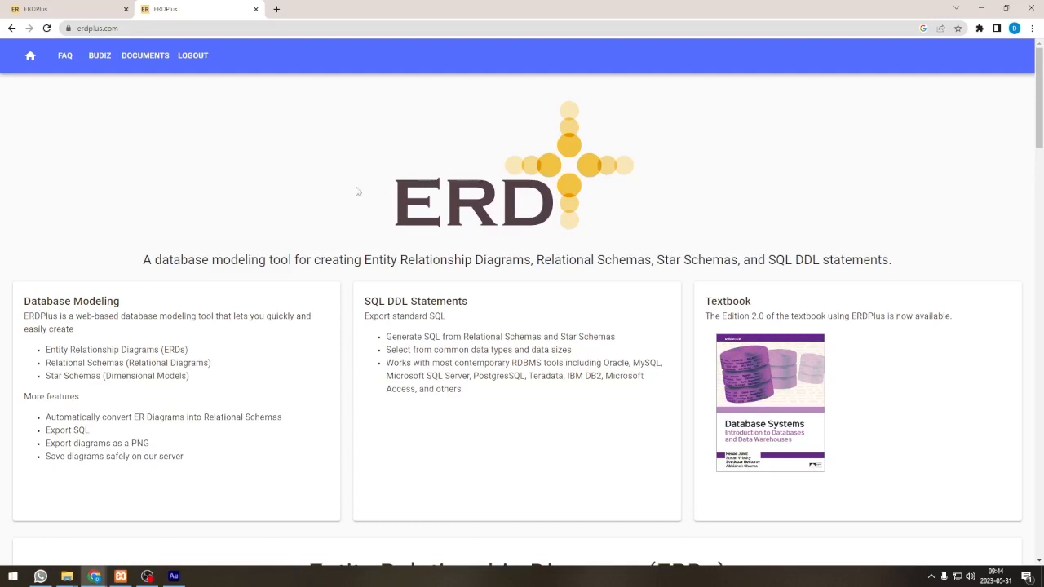
pyautogui.click(131, 28)
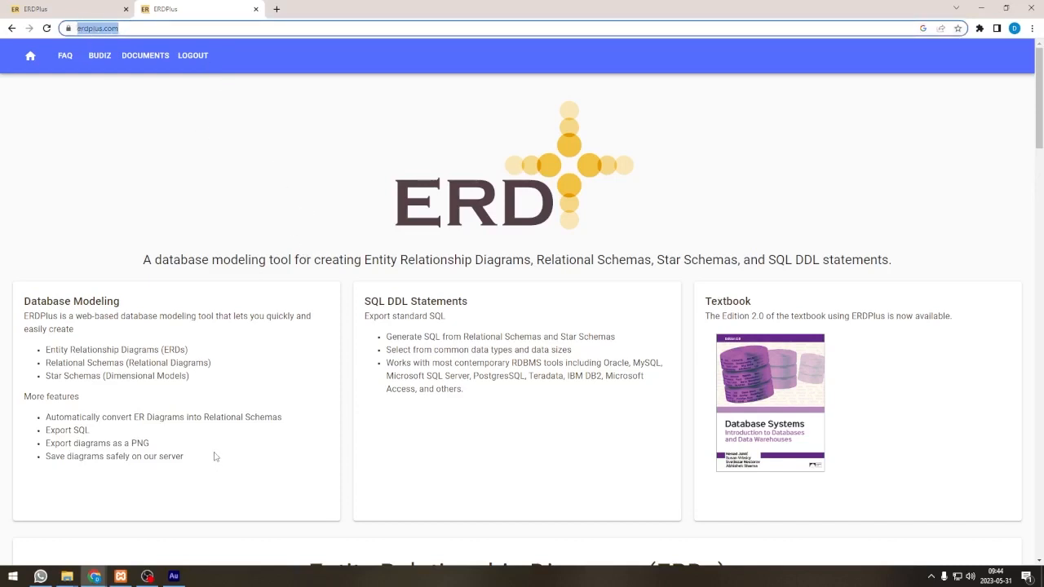
# Step: Open the sign-up page in the incognito window and look through the name, email, password and confirm password fields
pyautogui.moveTo(94, 577)
pyautogui.click(148, 526)
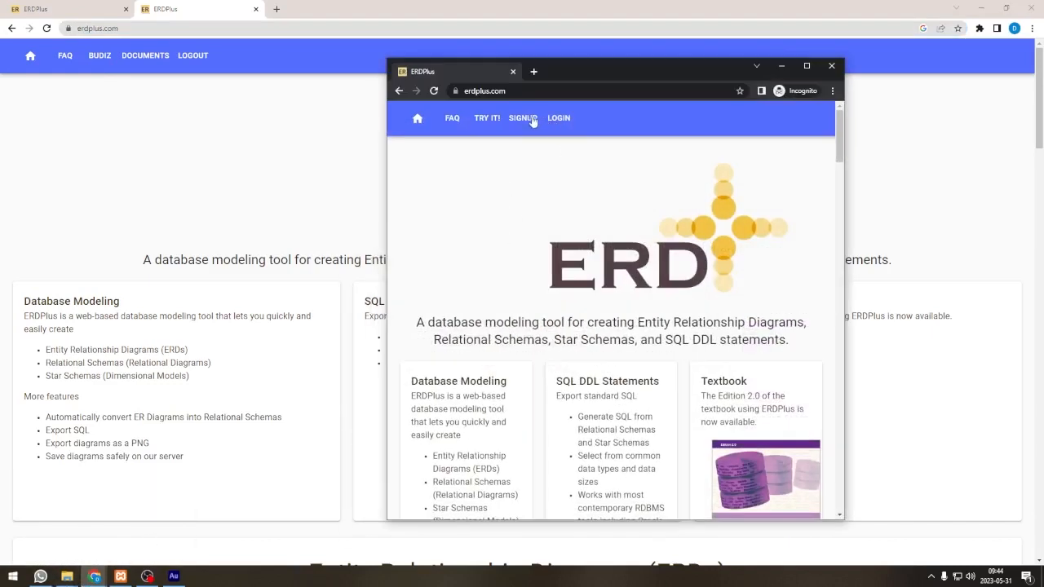
pyautogui.click(523, 121)
pyautogui.click(577, 197)
pyautogui.click(563, 238)
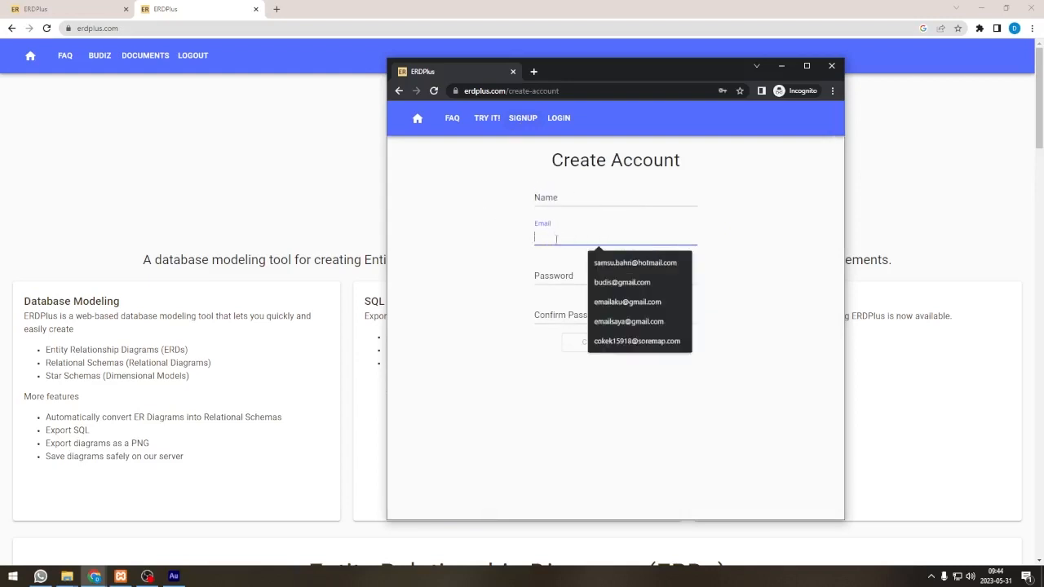
pyautogui.click(563, 278)
pyautogui.click(545, 309)
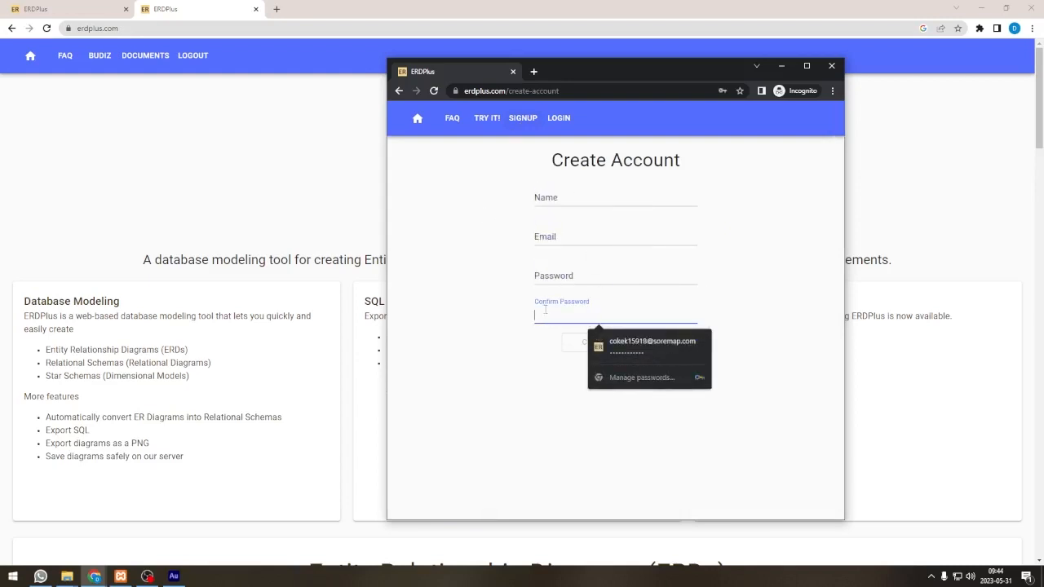
pyautogui.click(749, 238)
pyautogui.click(546, 200)
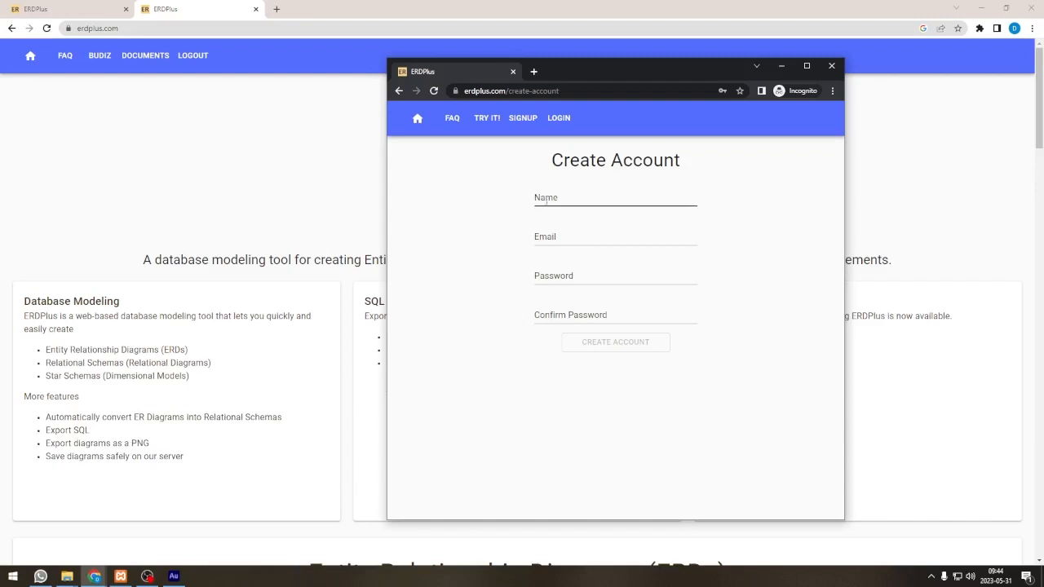
pyautogui.click(560, 236)
# Step: Return to the logged-in documents page and create a new ER diagram named myLibrary
pyautogui.click(780, 67)
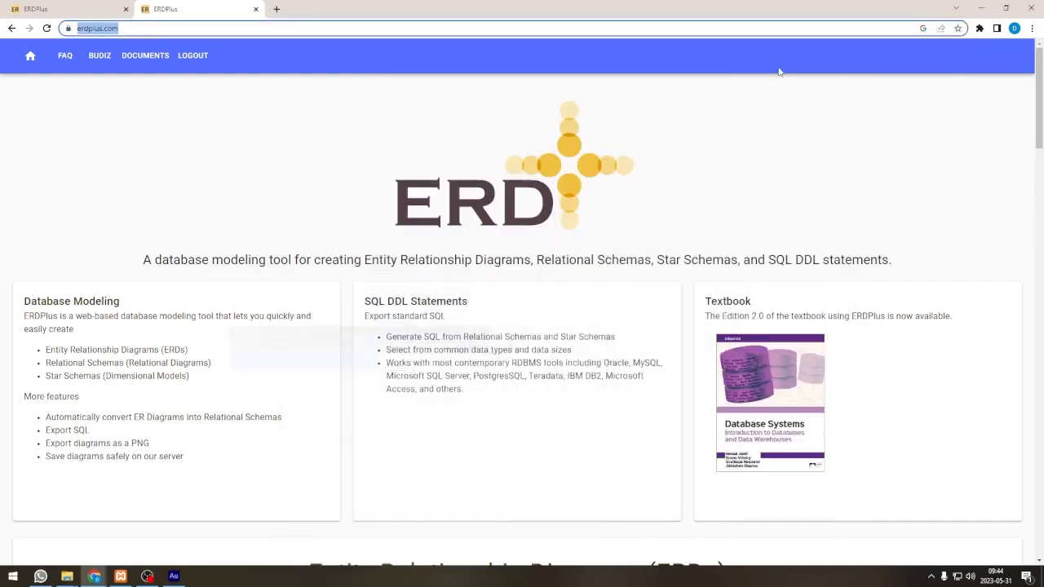
pyautogui.click(74, 9)
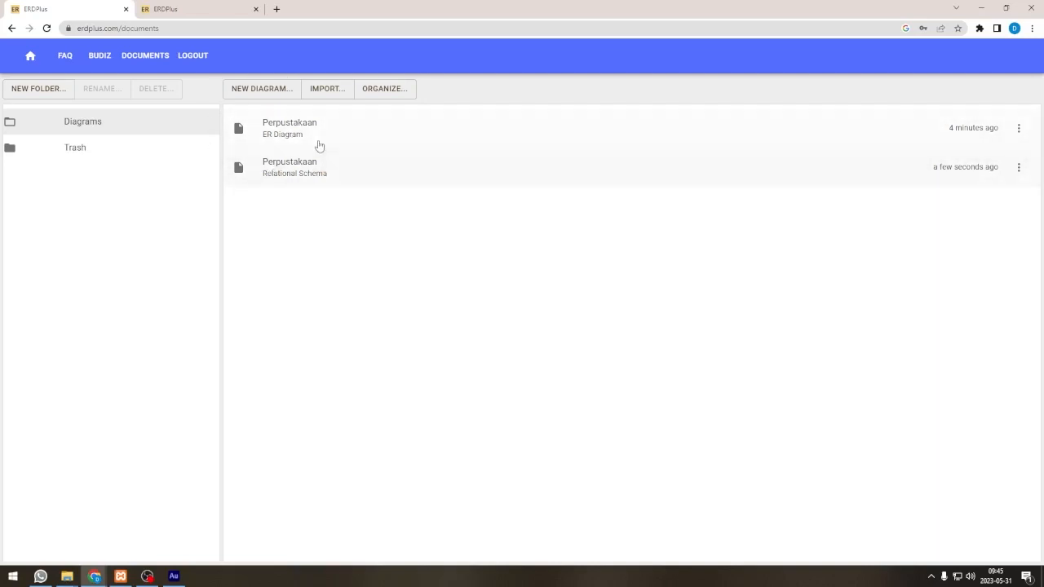
pyautogui.click(258, 91)
pyautogui.click(405, 276)
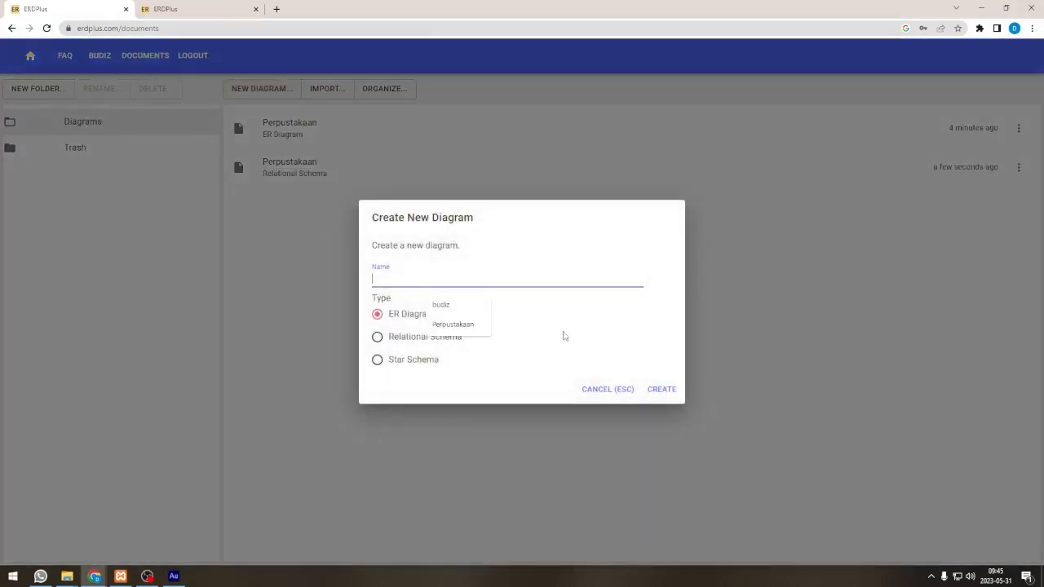
pyautogui.write('Library')
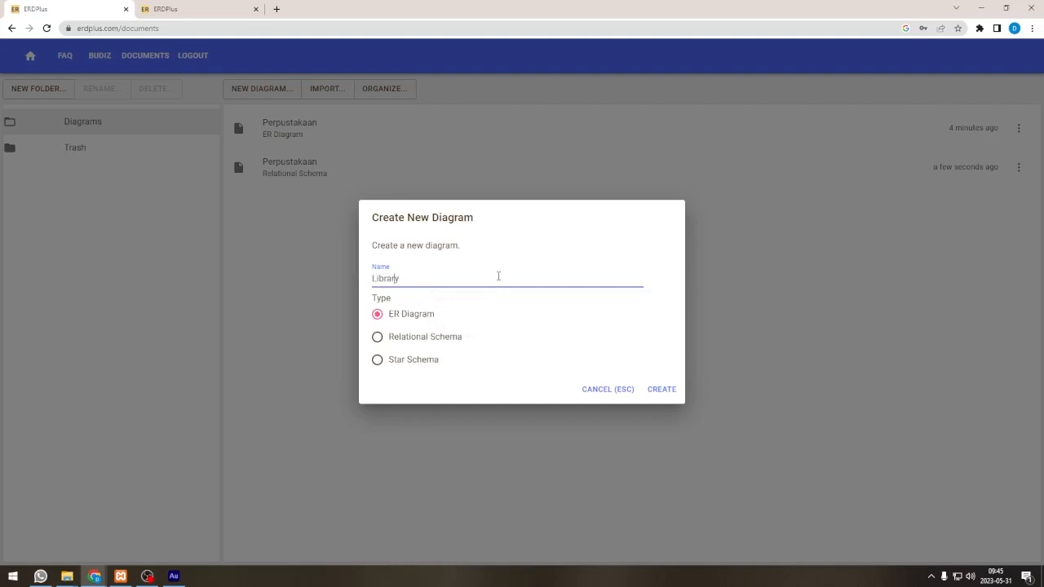
pyautogui.write('my')
pyautogui.click(663, 391)
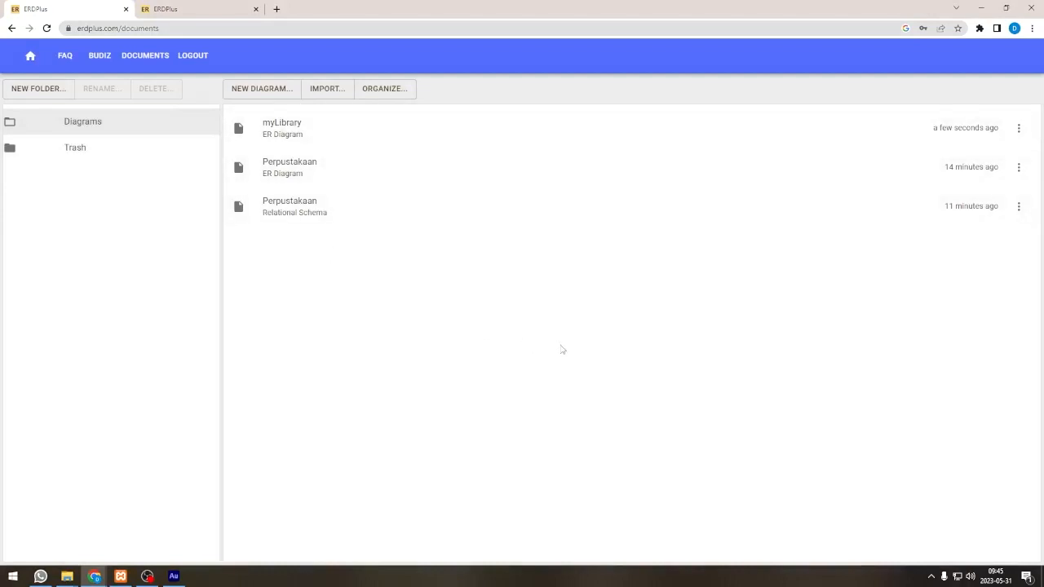
# Step: Open the myLibrary diagram and place a regular entity named penerbit in the upper-left area of the canvas
pyautogui.click(353, 134)
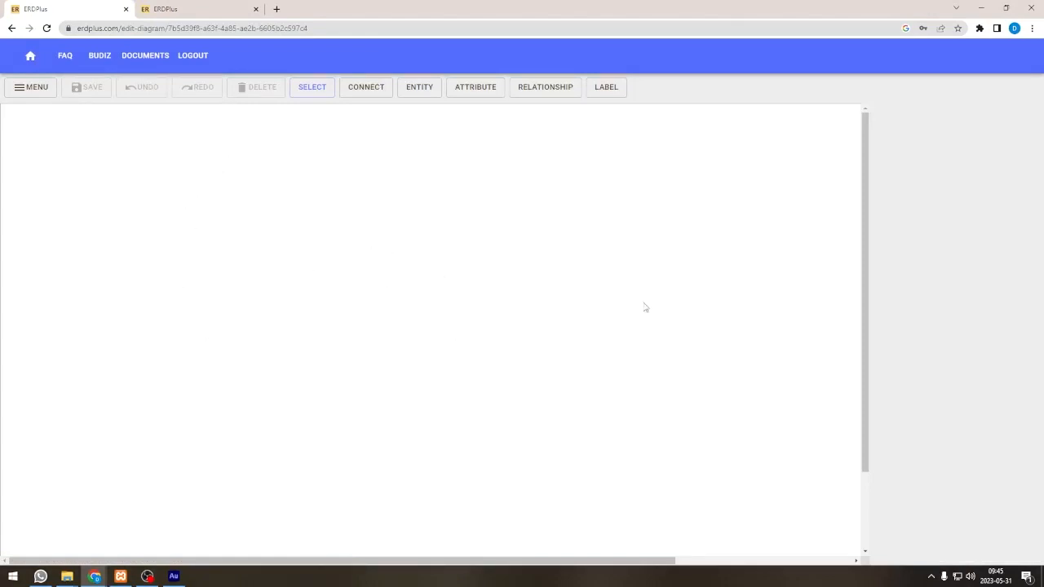
pyautogui.moveTo(865, 187); pyautogui.dragTo(867, 161)
pyautogui.click(414, 90)
pyautogui.click(331, 204)
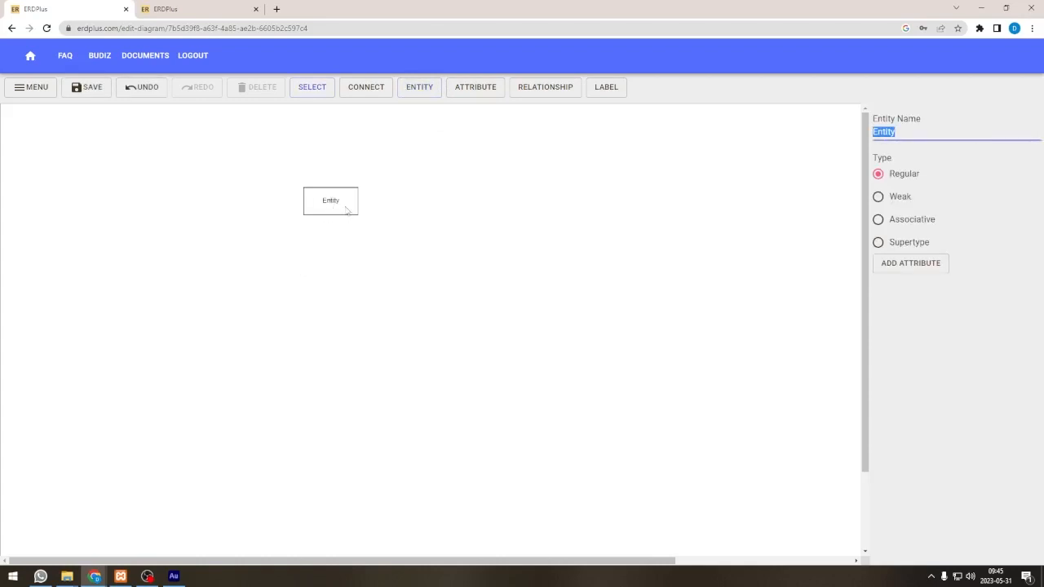
pyautogui.moveTo(349, 209); pyautogui.dragTo(252, 210)
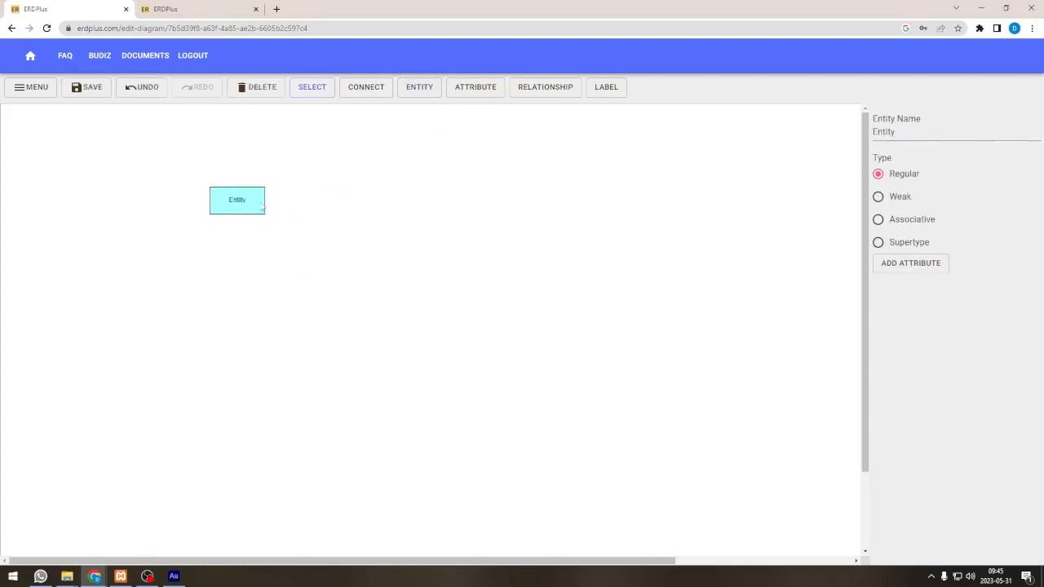
pyautogui.click(912, 131)
pyautogui.moveTo(912, 132); pyautogui.dragTo(870, 132)
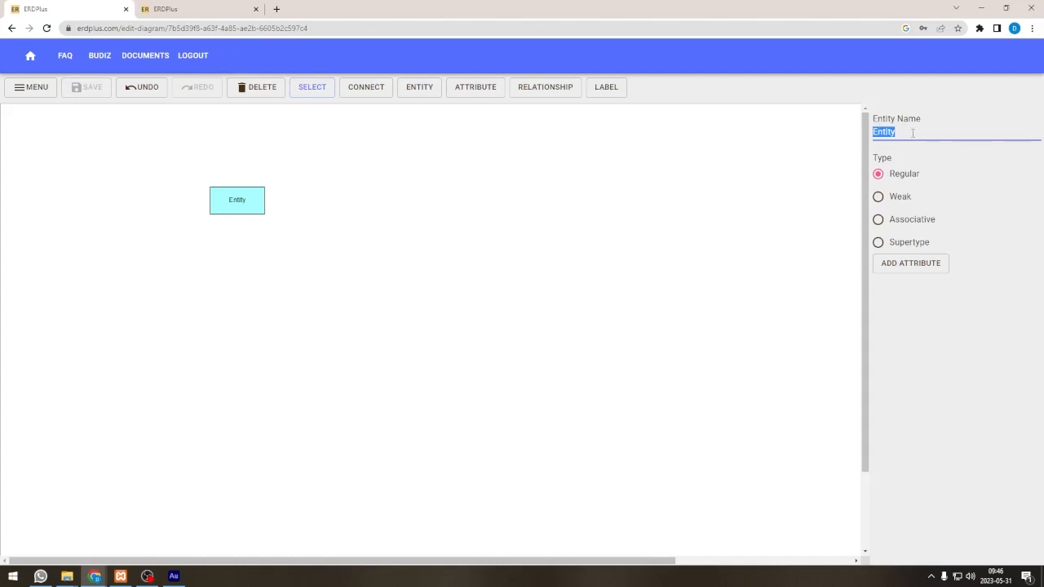
pyautogui.write('penerbit')
pyautogui.moveTo(913, 132); pyautogui.dragTo(870, 136)
# Step: Add a unique attribute named id_penerbit to the penerbit entity, placed above and to the right of it
pyautogui.click(905, 265)
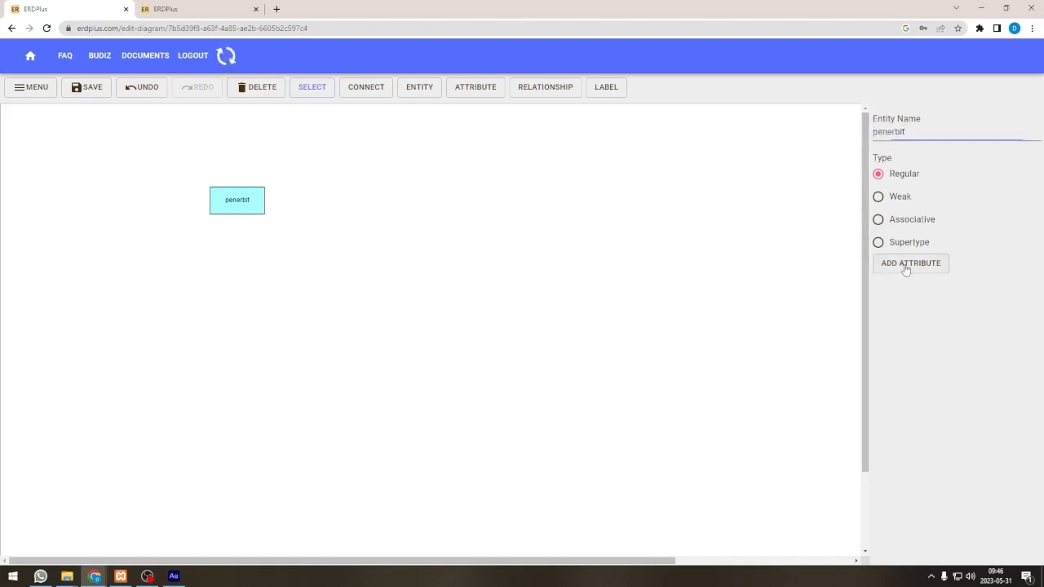
pyautogui.moveTo(241, 158); pyautogui.dragTo(329, 144)
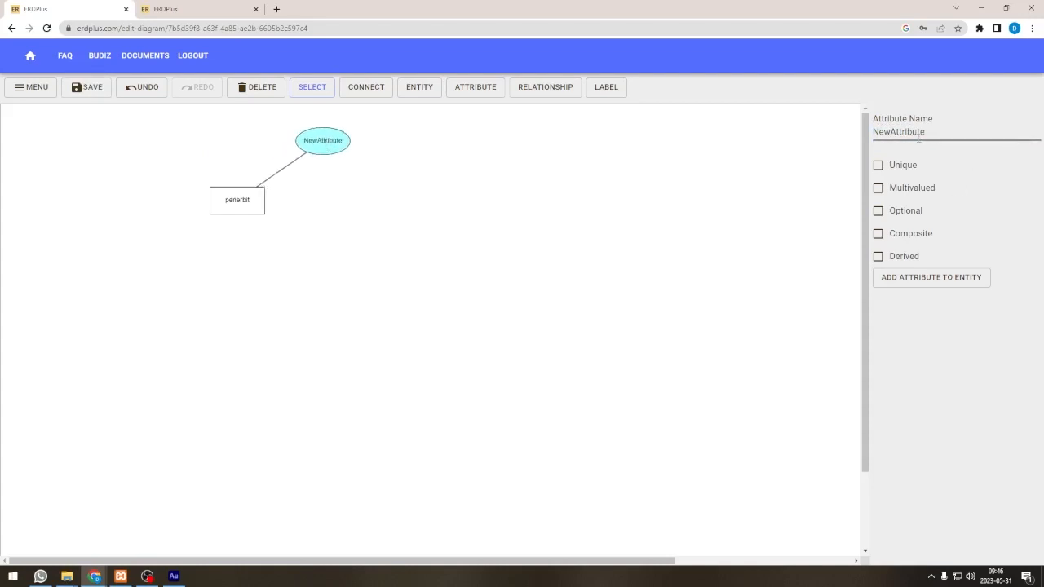
pyautogui.moveTo(927, 132); pyautogui.dragTo(842, 131)
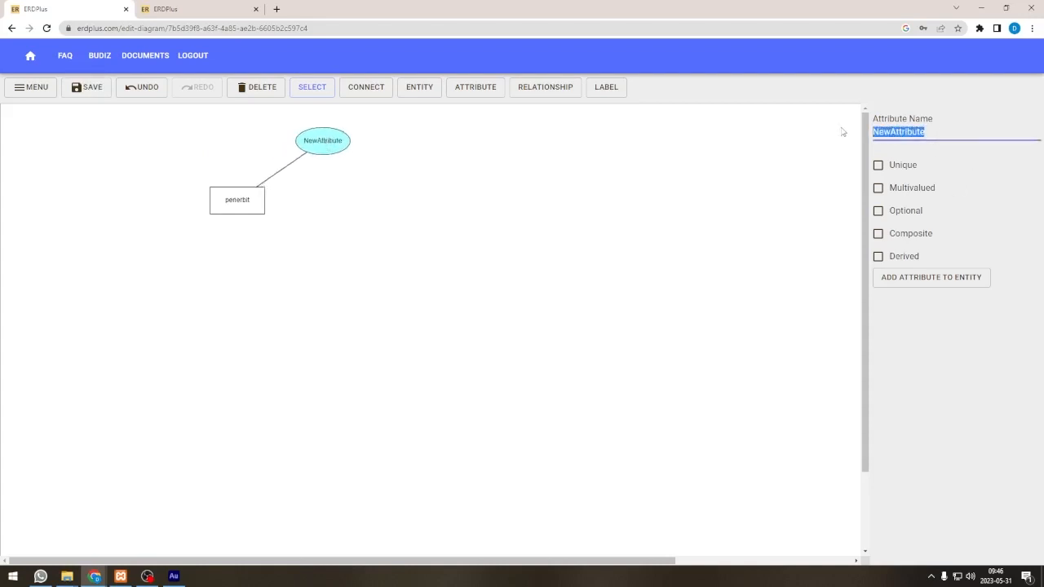
pyautogui.write('id_')
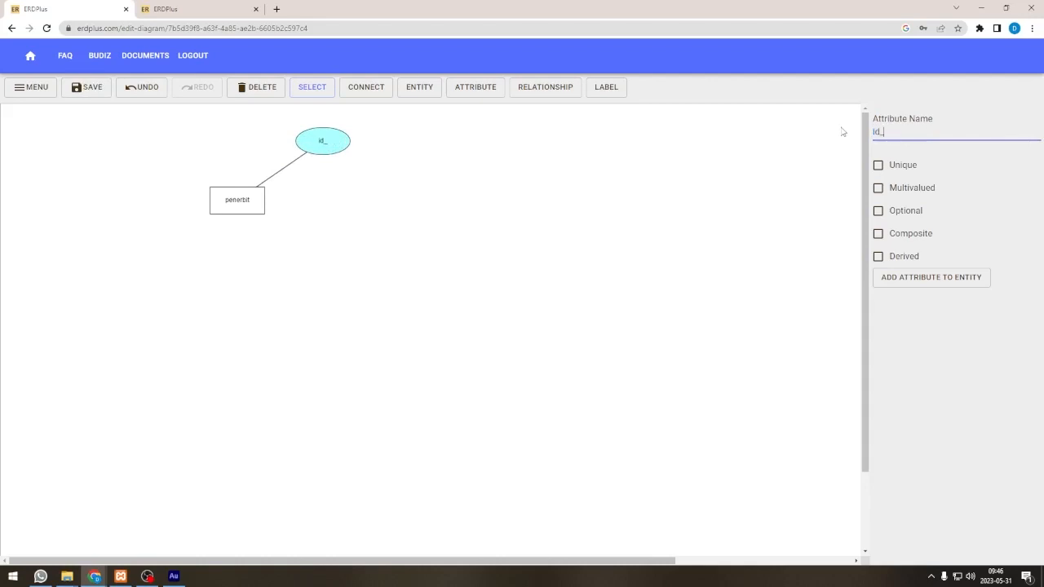
pyautogui.write('penerbit')
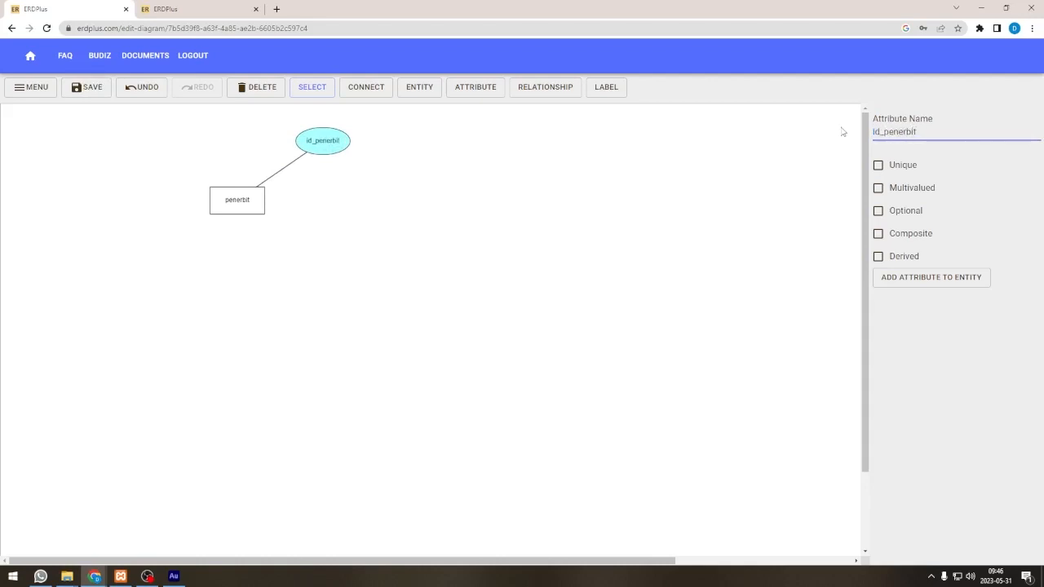
pyautogui.click(878, 166)
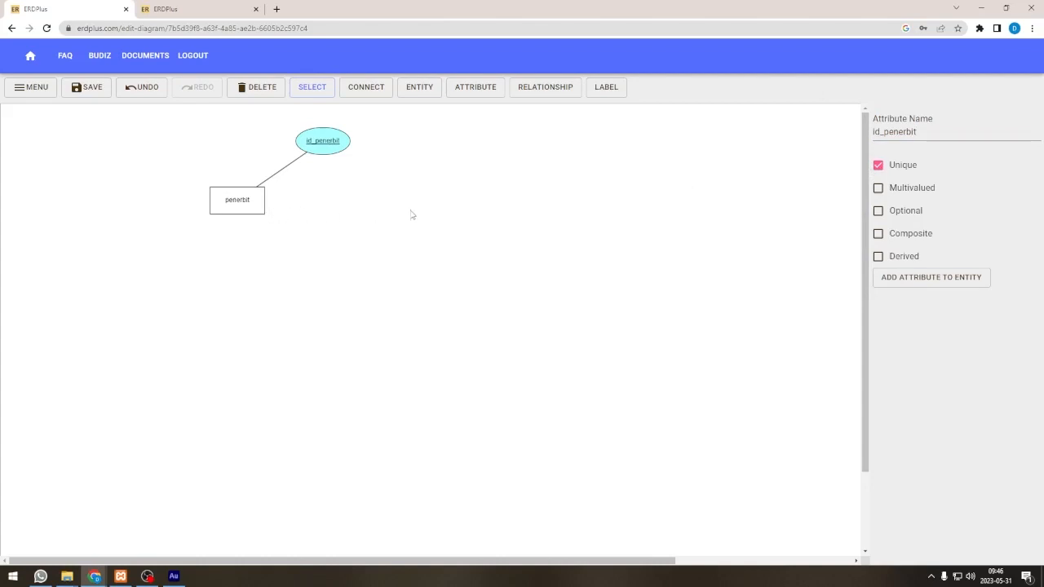
# Step: Add the attributes nama_penerbit, directly above the penerbit entity, and email, at its upper left
pyautogui.click(884, 277)
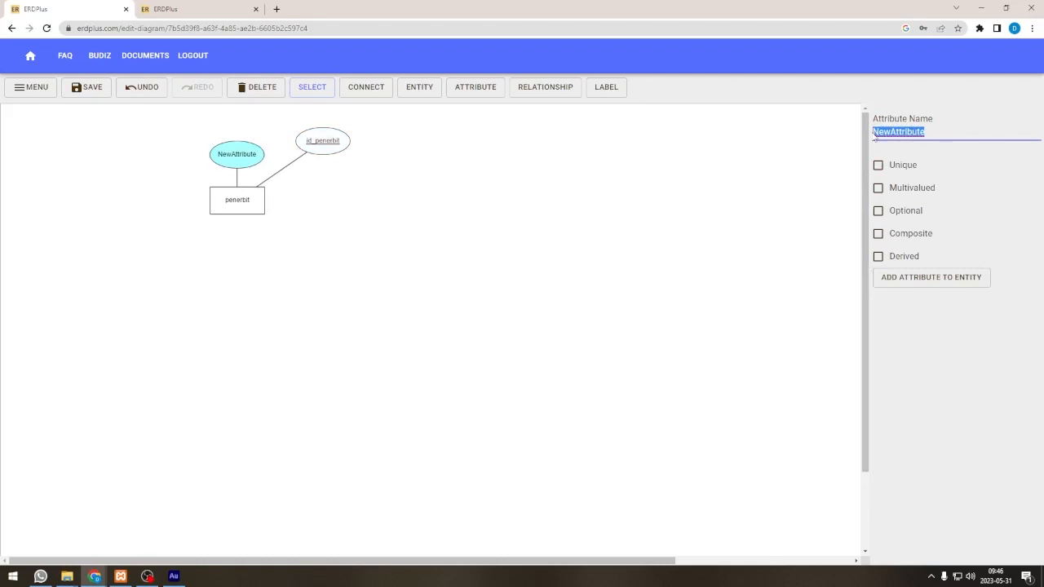
pyautogui.write('nama_penerbit')
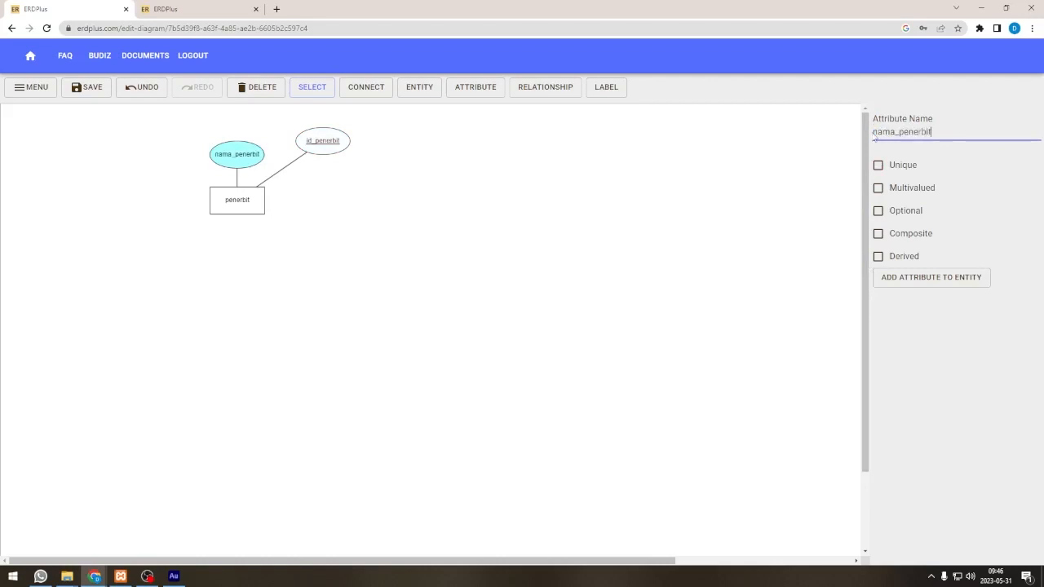
pyautogui.click(890, 277)
pyautogui.moveTo(272, 173); pyautogui.dragTo(154, 151)
pyautogui.moveTo(939, 131); pyautogui.dragTo(869, 134)
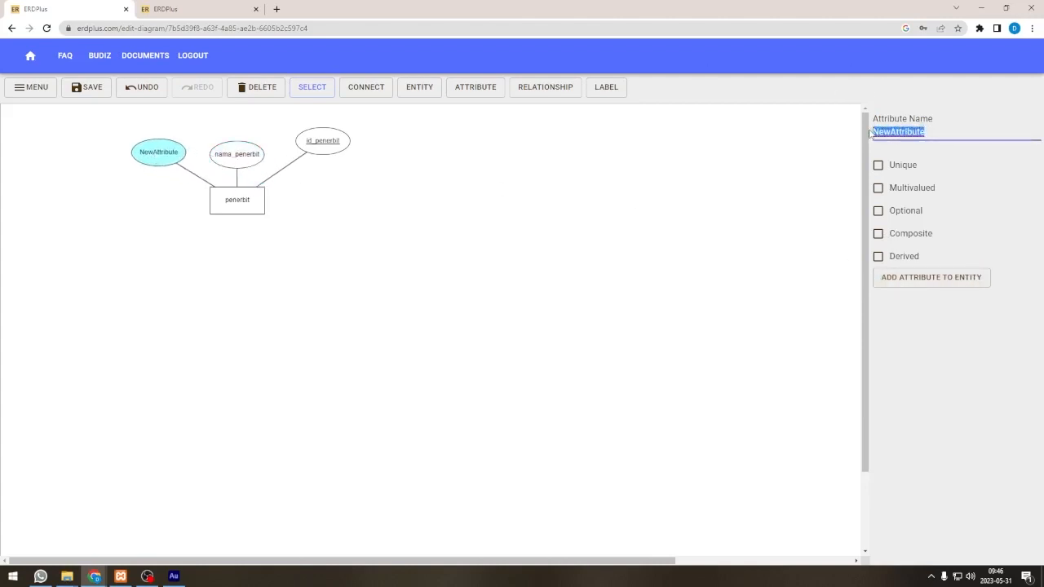
pyautogui.write('email')
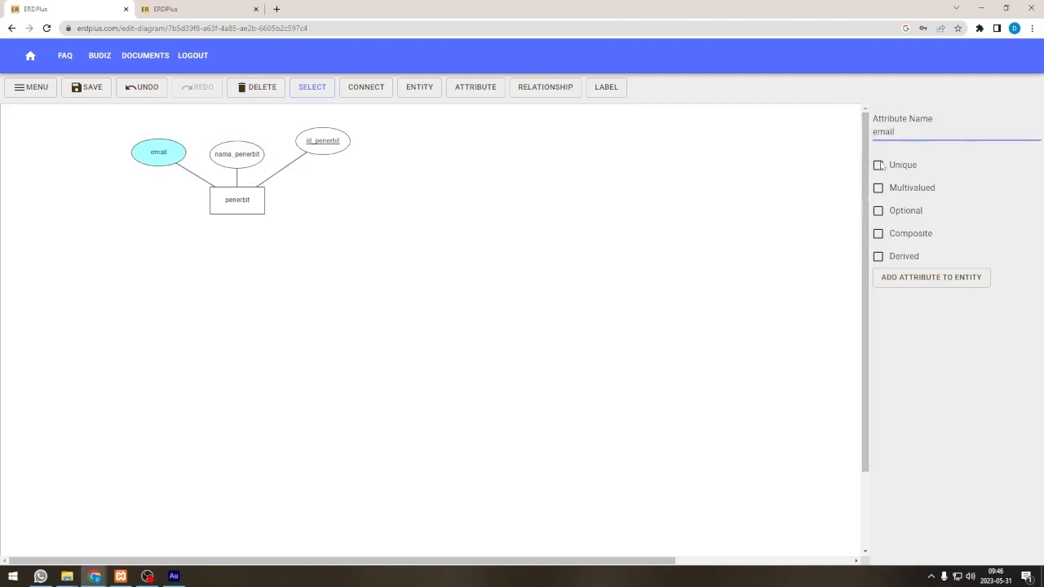
# Step: Add an attribute named alamat to the penerbit entity and place it to the entity's left
pyautogui.click(927, 277)
pyautogui.moveTo(946, 133); pyautogui.dragTo(859, 134)
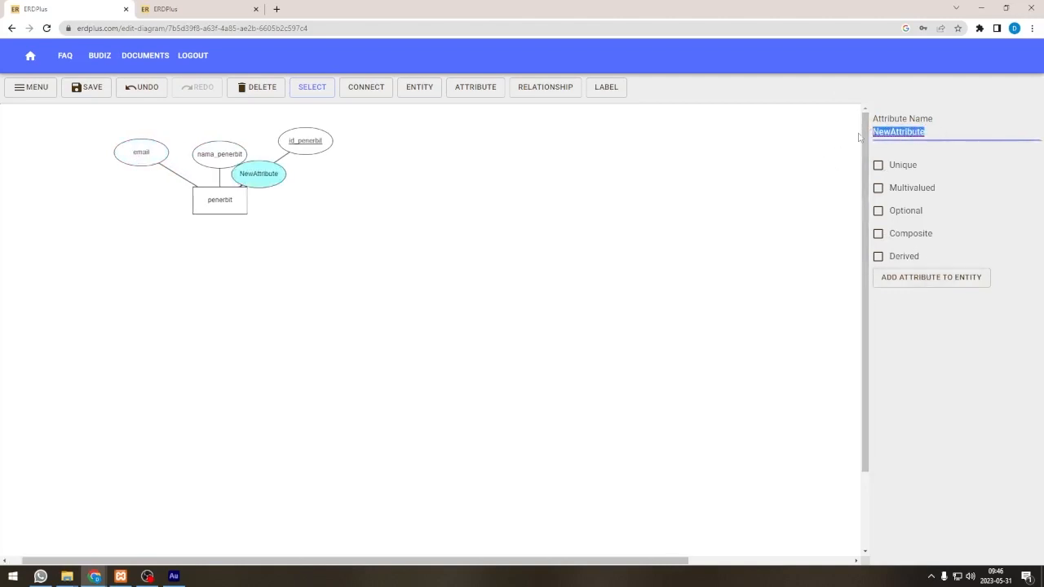
pyautogui.write('alamat')
pyautogui.moveTo(272, 180); pyautogui.dragTo(140, 206)
pyautogui.click(403, 236)
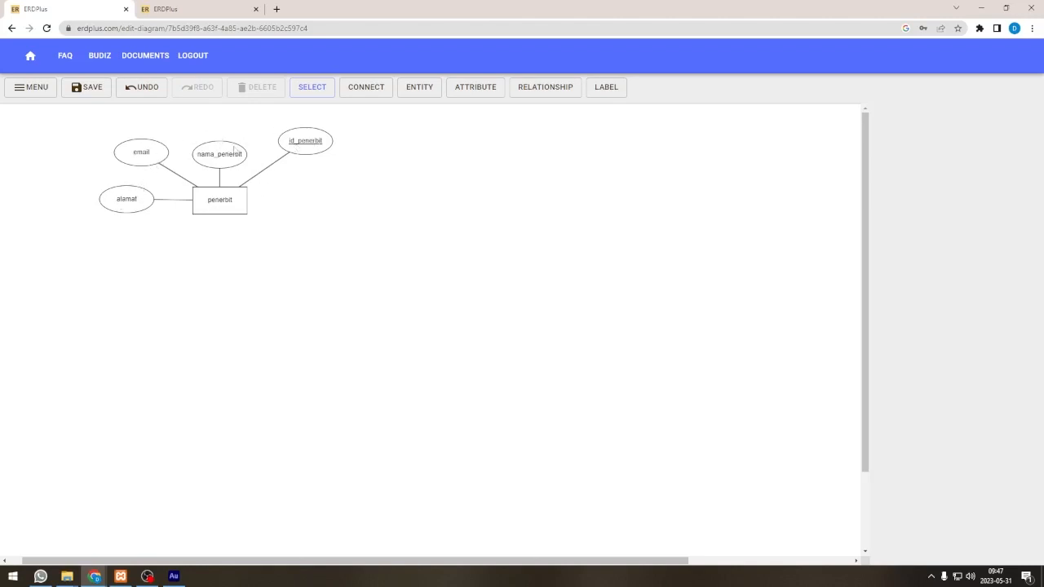
# Step: Place a second regular entity to the right of the penerbit group and name it penulis
pyautogui.click(420, 88)
pyautogui.click(475, 180)
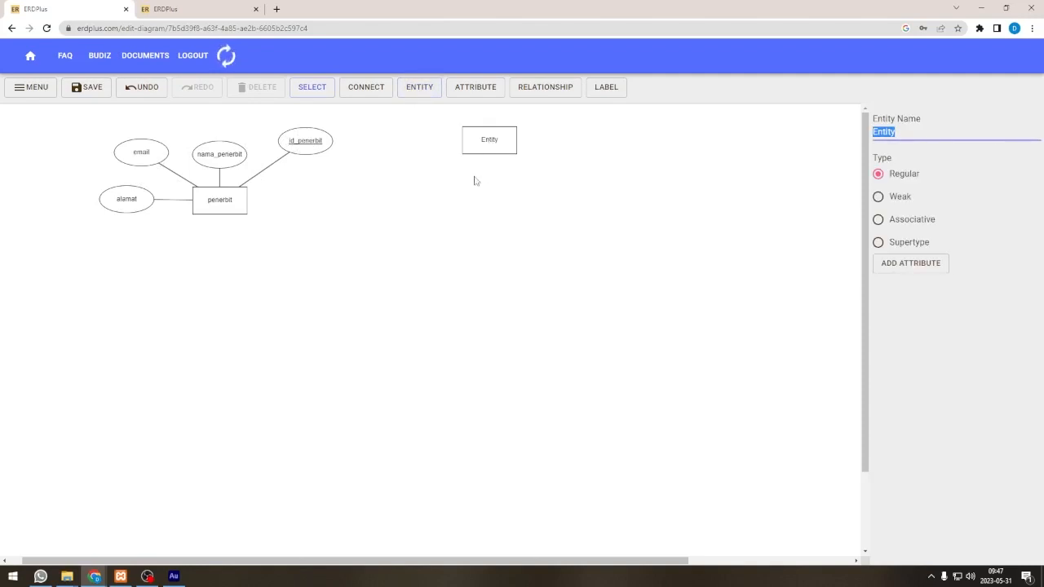
pyautogui.moveTo(496, 147); pyautogui.dragTo(527, 166)
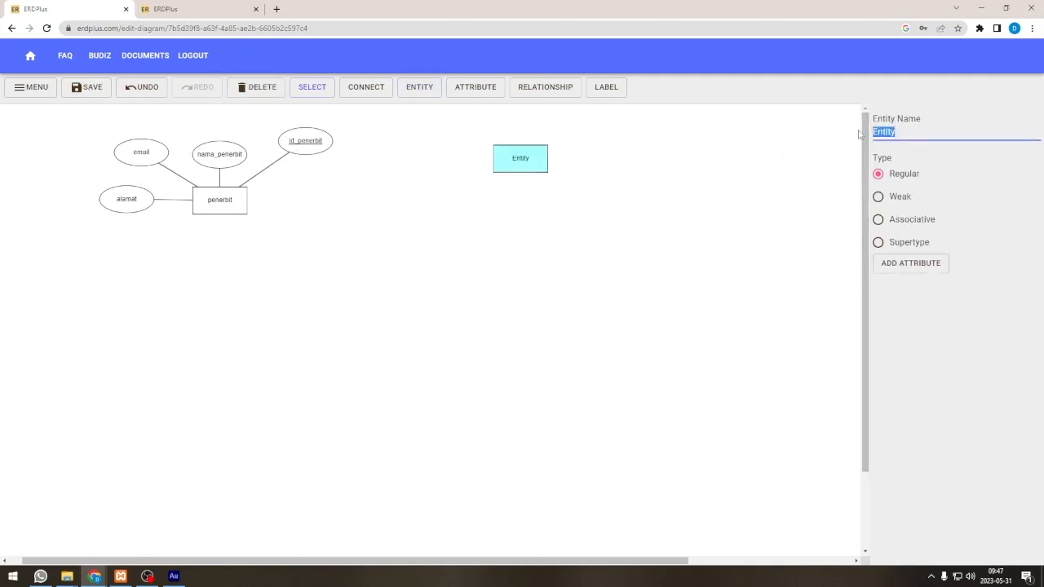
pyautogui.write('penulis')
# Step: Add a unique attribute named id_penulis to the penulis entity, placed to its left
pyautogui.click(912, 264)
pyautogui.moveTo(522, 114); pyautogui.dragTo(443, 149)
pyautogui.write('id_penulis')
# Step: Add the attributes nama_penulis, email and alamat around the penulis entity, and shift the entity slightly down and right
pyautogui.click(907, 277)
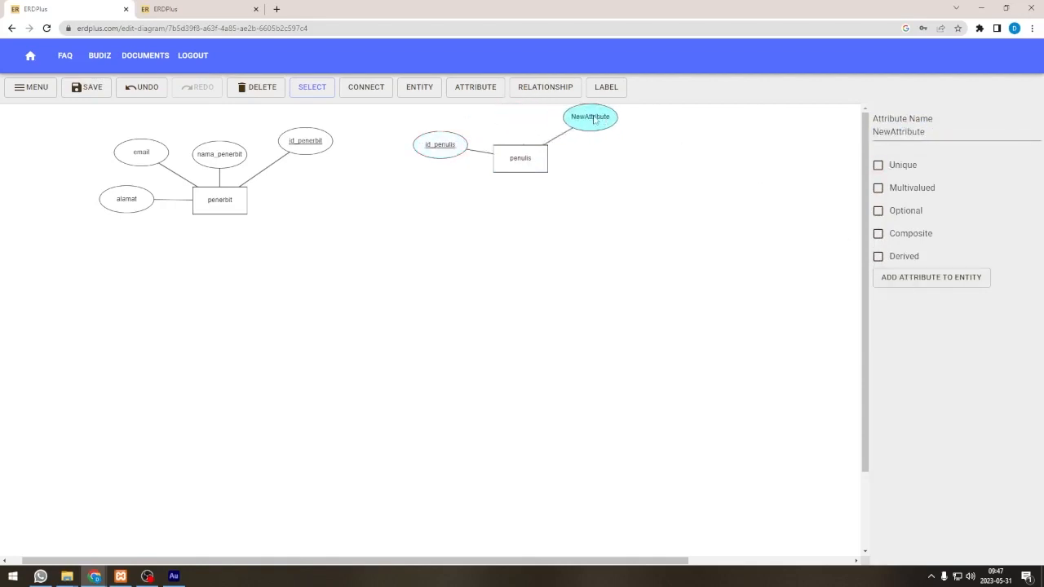
pyautogui.write('nama_penulis')
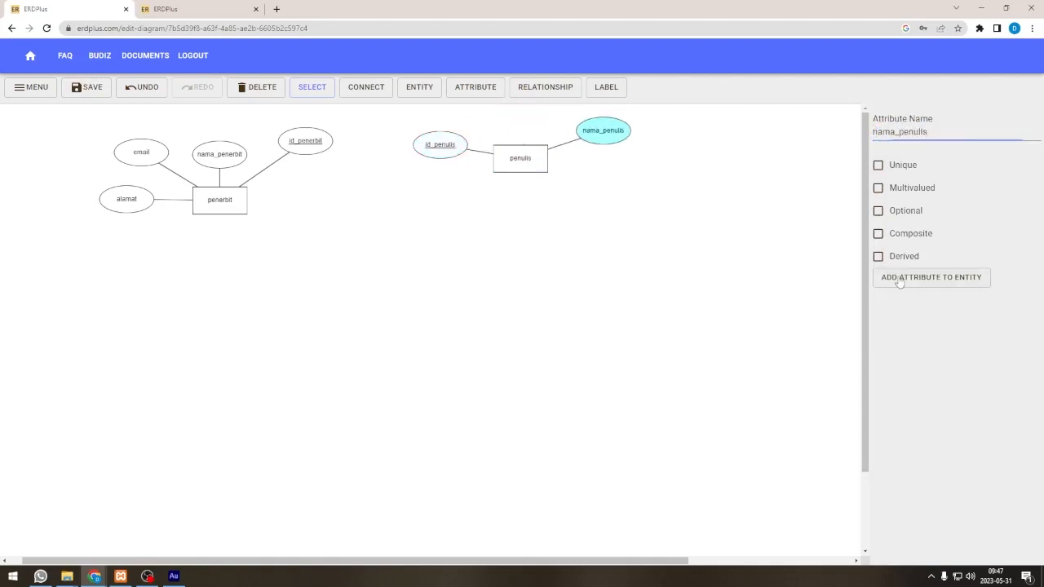
pyautogui.click(900, 279)
pyautogui.write('email')
pyautogui.click(917, 278)
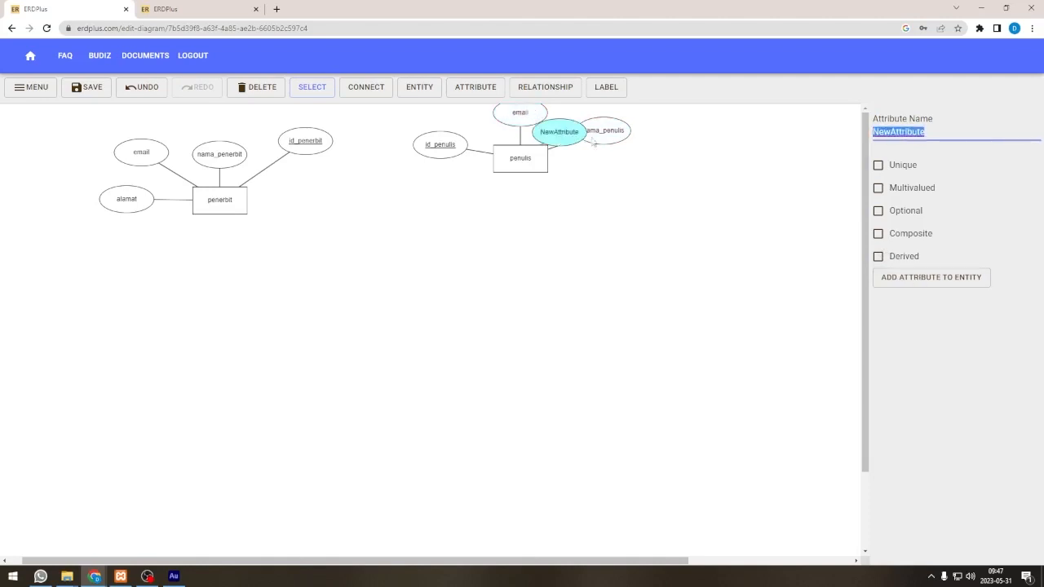
pyautogui.write('alamat')
pyautogui.moveTo(522, 160); pyautogui.dragTo(545, 186)
# Step: Place a third regular entity below penulis and name it genre
pyautogui.click(420, 87)
pyautogui.moveTo(455, 284); pyautogui.dragTo(534, 292)
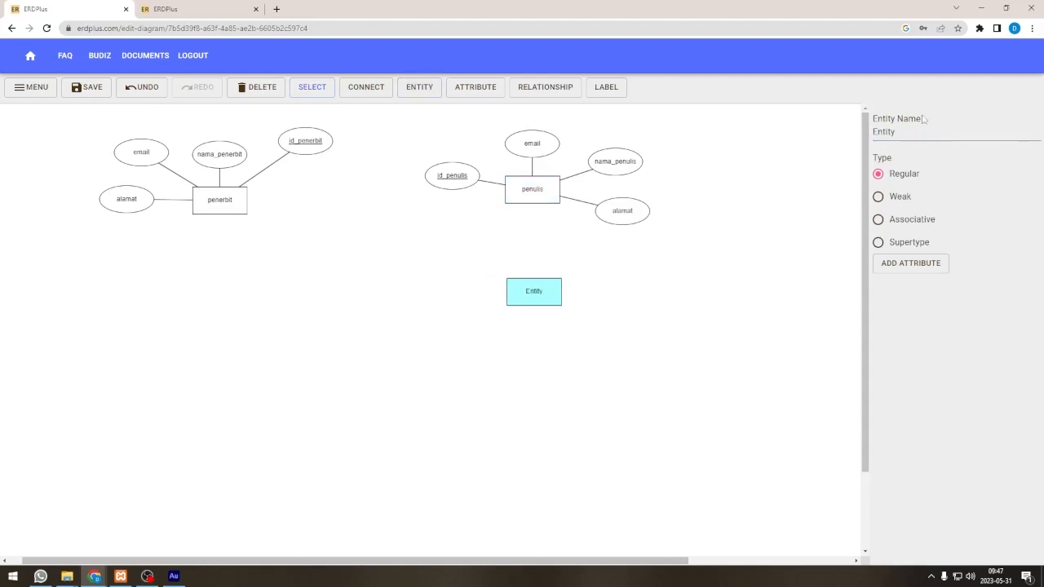
pyautogui.write('genre')
# Step: Add an attribute named id_genre to the genre entity and mark it as unique
pyautogui.click(931, 263)
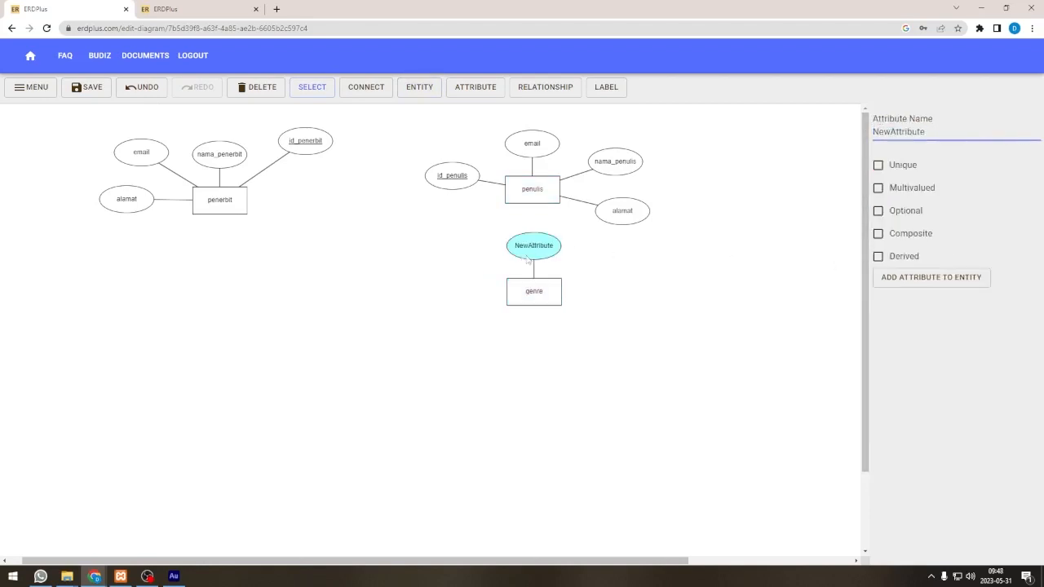
pyautogui.write('id_genre')
pyautogui.click(879, 166)
# Step: Add a unique attribute named nama_genre to the genre entity, placed at its lower right
pyautogui.click(534, 292)
pyautogui.click(932, 264)
pyautogui.moveTo(545, 250); pyautogui.dragTo(655, 318)
pyautogui.click(878, 166)
pyautogui.doubleClick(934, 138)
pyautogui.write('nama_genre')
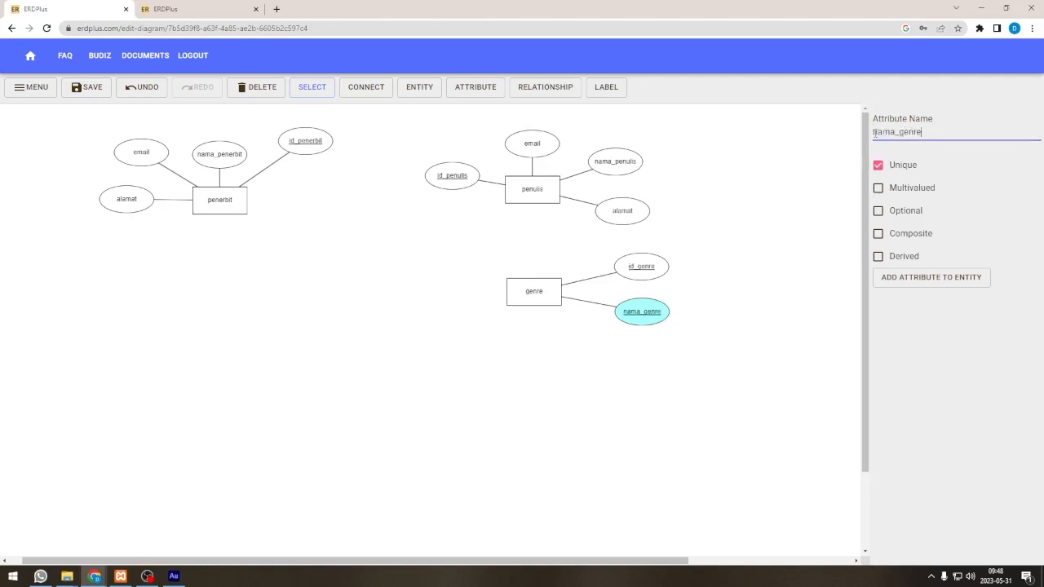
# Step: Shift the genre entity slightly up and left, and place a fourth regular entity named buku below penerbit
pyautogui.click(575, 282)
pyautogui.moveTo(551, 287); pyautogui.dragTo(512, 278)
pyautogui.click(420, 86)
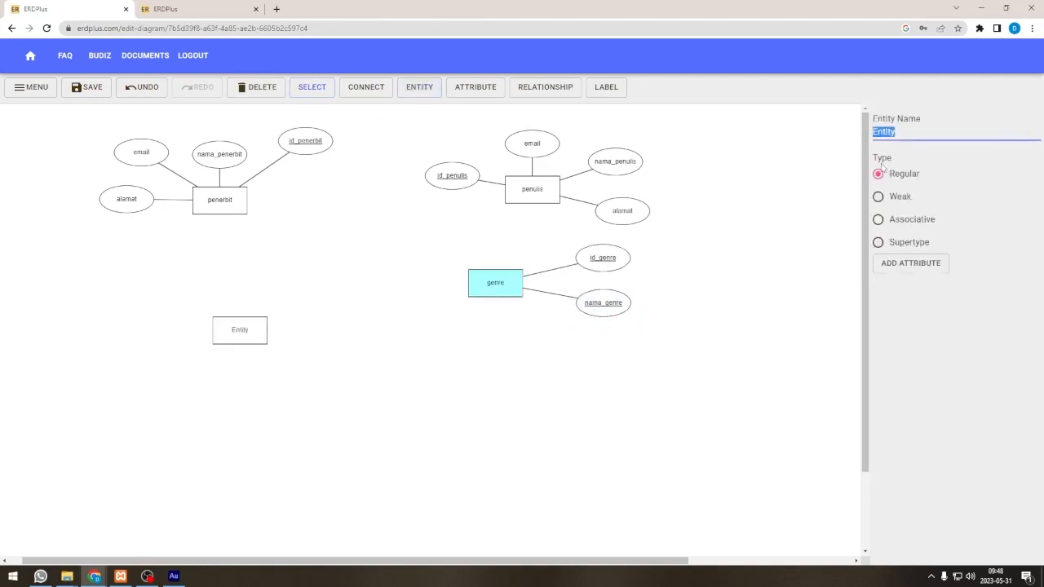
pyautogui.write('buku')
# Step: Add the unique attributes id_buku and isbn to the buku entity
pyautogui.click(911, 263)
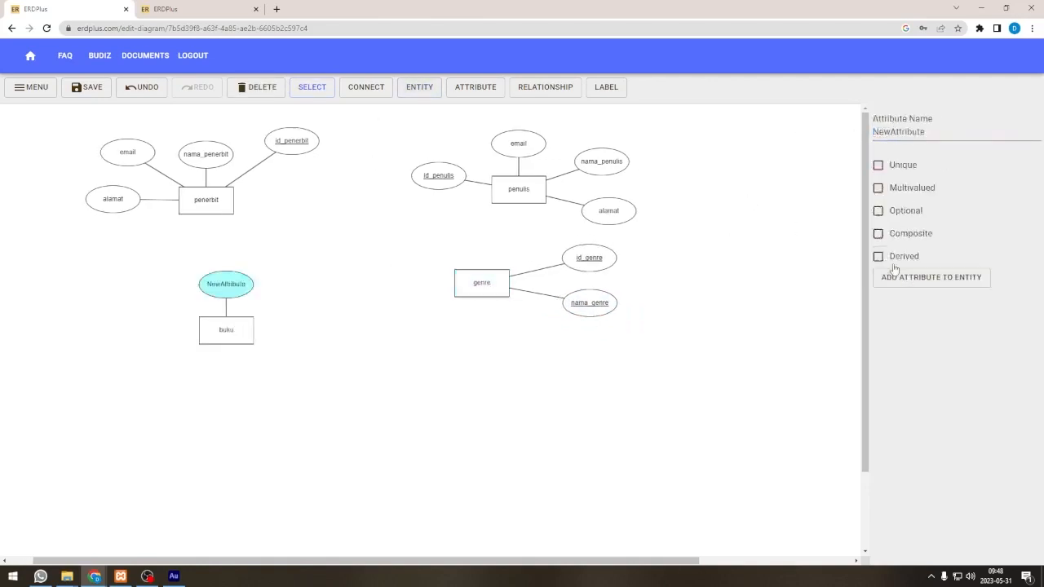
pyautogui.write('id_buku')
pyautogui.click(877, 165)
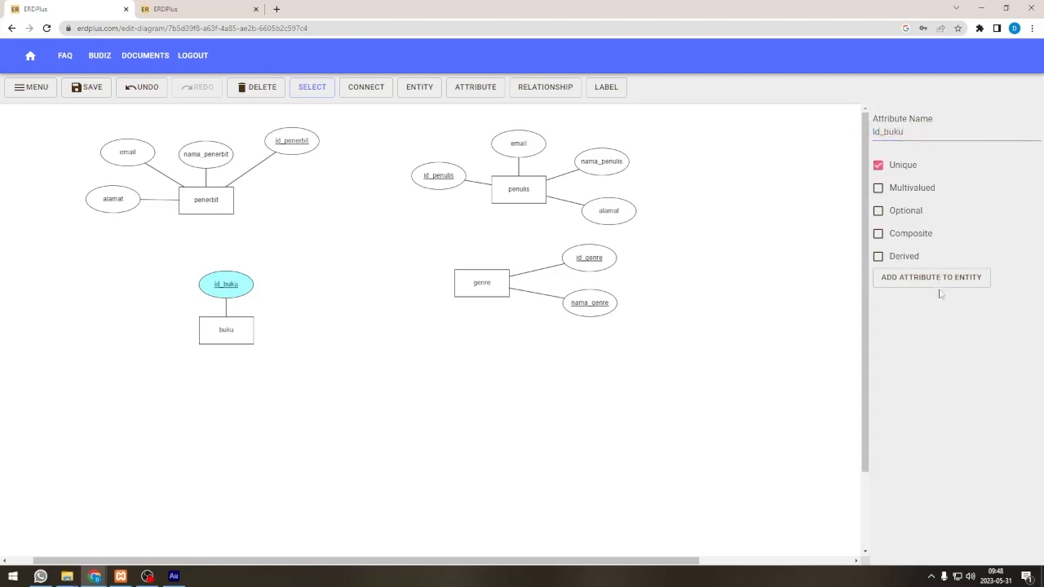
pyautogui.click(942, 278)
pyautogui.moveTo(945, 131); pyautogui.dragTo(869, 137)
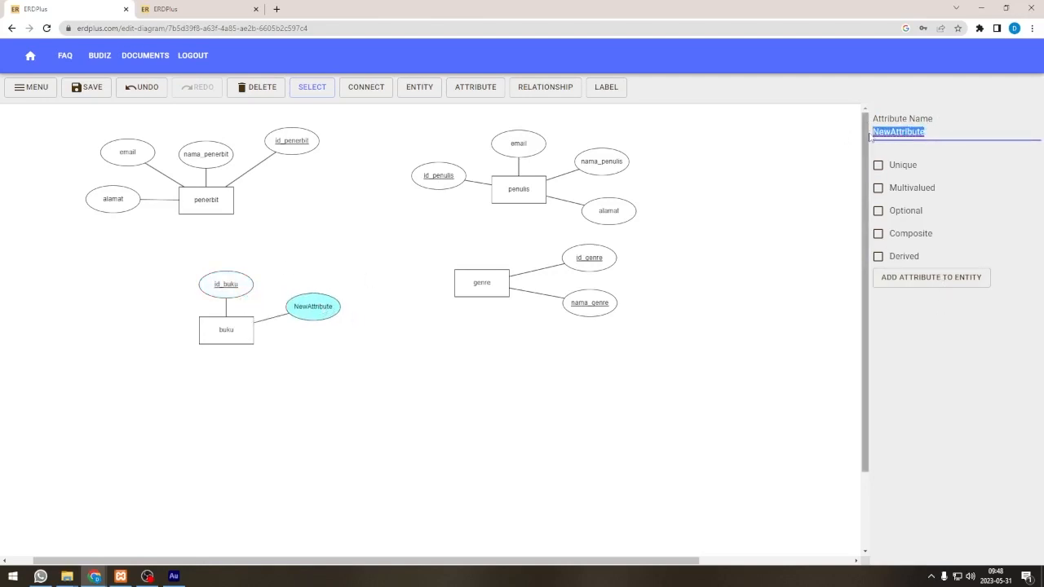
pyautogui.write('isbn')
pyautogui.click(878, 164)
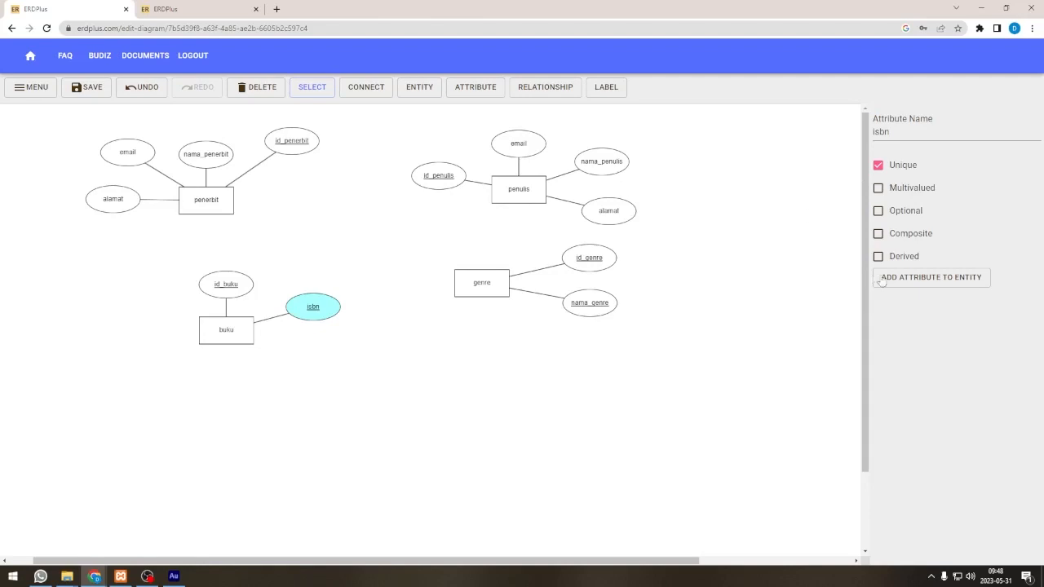
# Step: Add a plain judul attribute and a unique id_penerbit attribute to the buku entity
pyautogui.click(931, 278)
pyautogui.moveTo(938, 131); pyautogui.dragTo(870, 134)
pyautogui.write('judul')
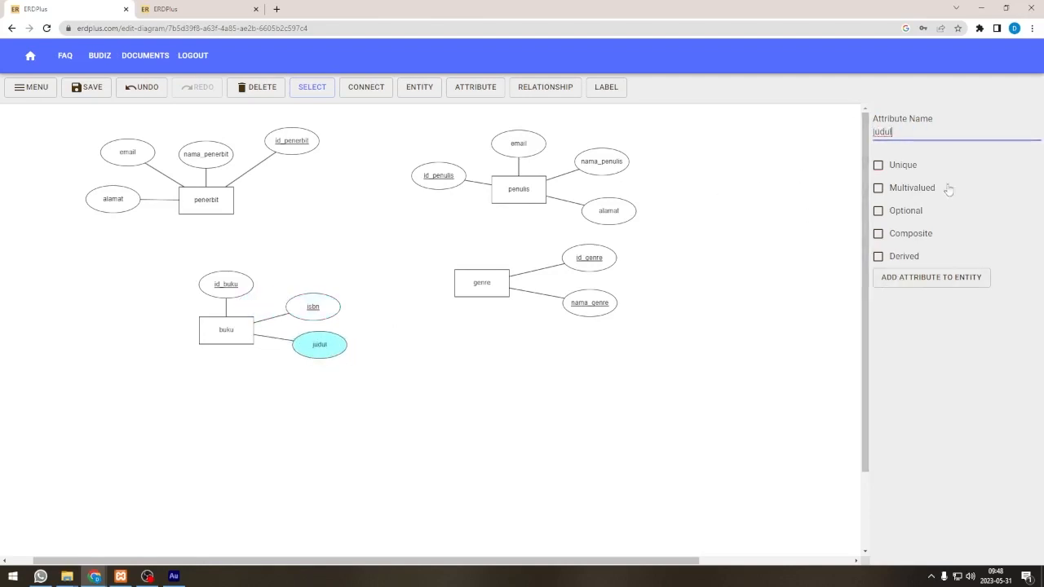
pyautogui.click(931, 277)
pyautogui.moveTo(938, 132); pyautogui.dragTo(855, 143)
pyautogui.write('id_penerbit')
pyautogui.click(878, 165)
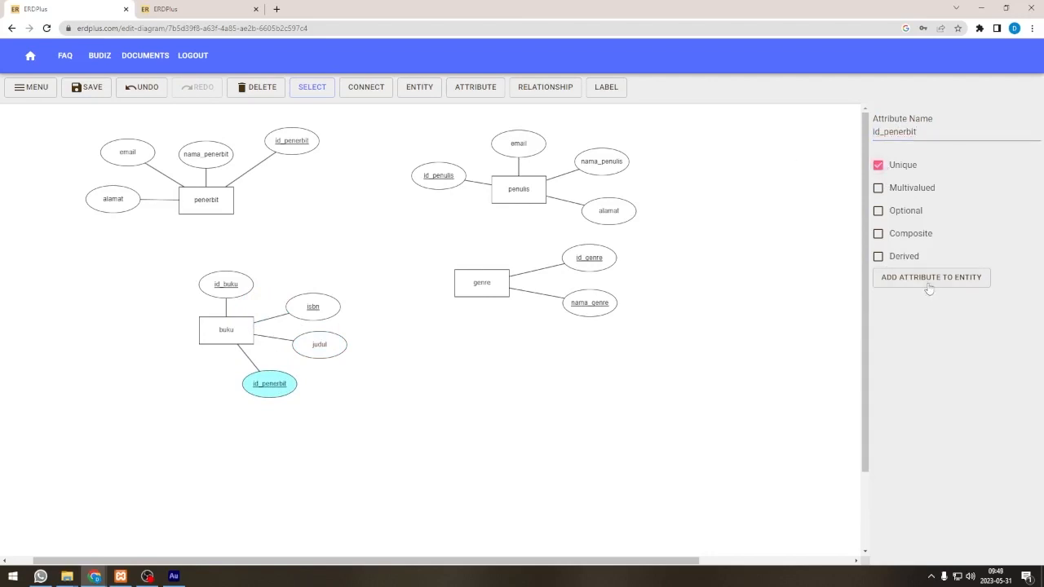
# Step: Add the unique attributes id_penulis and id_genre to the buku entity
pyautogui.click(931, 278)
pyautogui.moveTo(939, 132); pyautogui.dragTo(870, 135)
pyautogui.write('id_penulis')
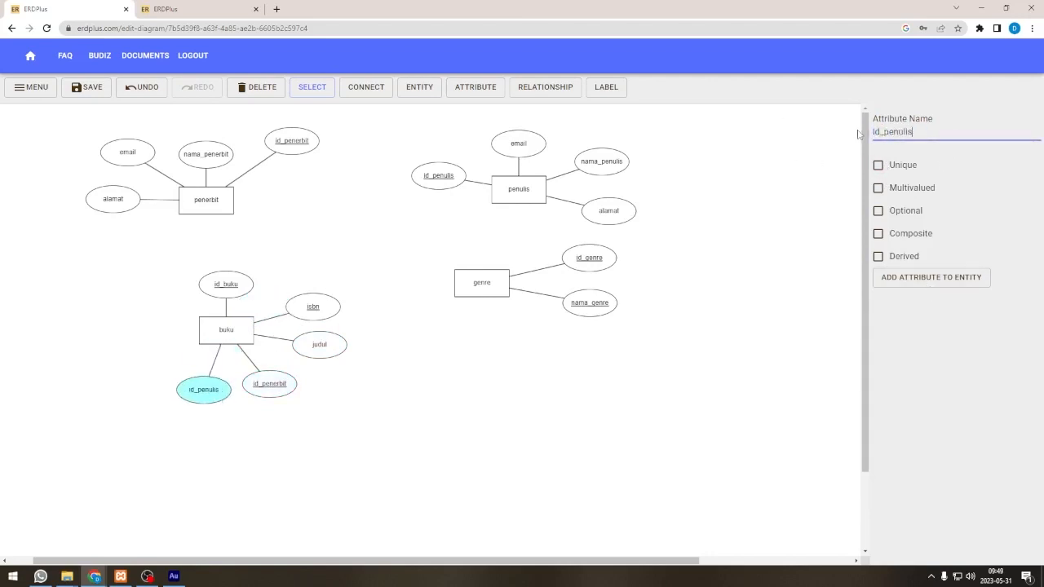
pyautogui.click(878, 165)
pyautogui.click(912, 277)
pyautogui.moveTo(938, 131); pyautogui.dragTo(869, 137)
pyautogui.write('id_genre')
pyautogui.click(877, 165)
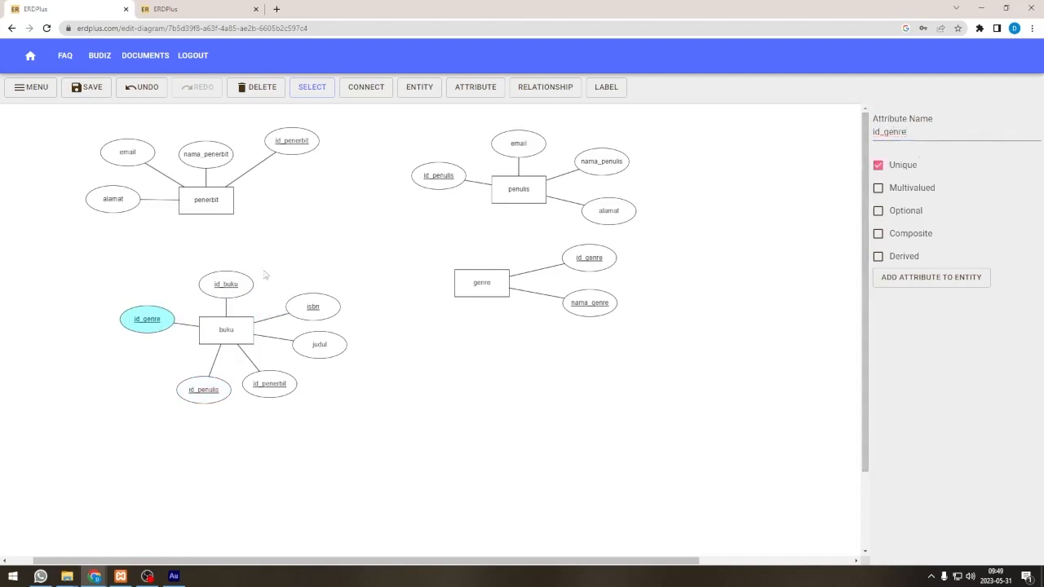
# Step: Add an attribute named jumlah to the buku entity and place it at the entity's upper left, above id_genre
pyautogui.click(894, 277)
pyautogui.doubleClick(908, 135)
pyautogui.write('jumlah')
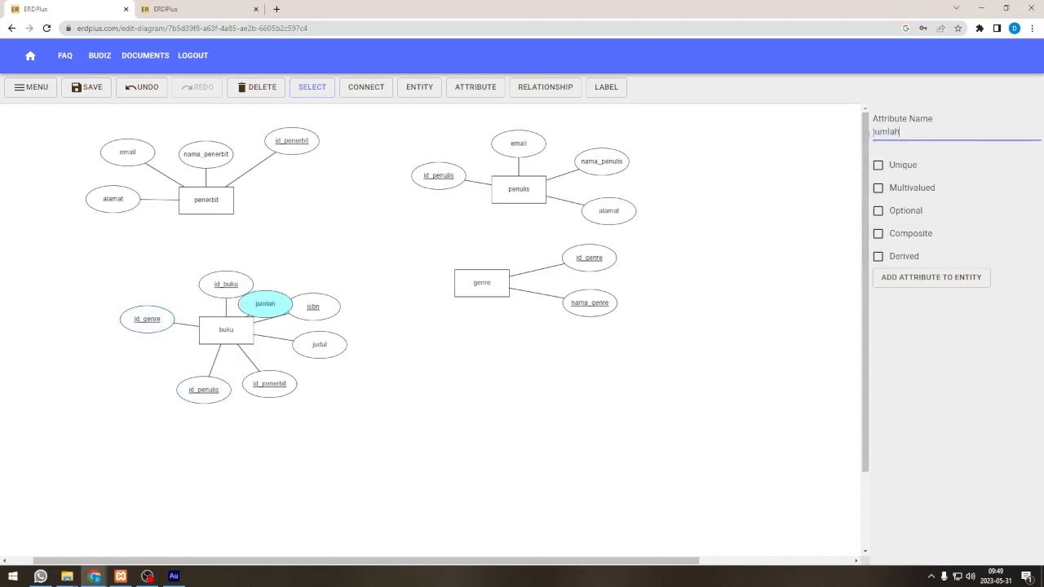
pyautogui.moveTo(265, 306); pyautogui.dragTo(155, 295)
pyautogui.moveTo(901, 132); pyautogui.dragTo(873, 132)
# Step: Add an attribute named cover to the buku entity and place it at the entity's upper right, above isbn
pyautogui.click(930, 277)
pyautogui.moveTo(263, 303); pyautogui.dragTo(303, 266)
pyautogui.moveTo(925, 132); pyautogui.dragTo(867, 132)
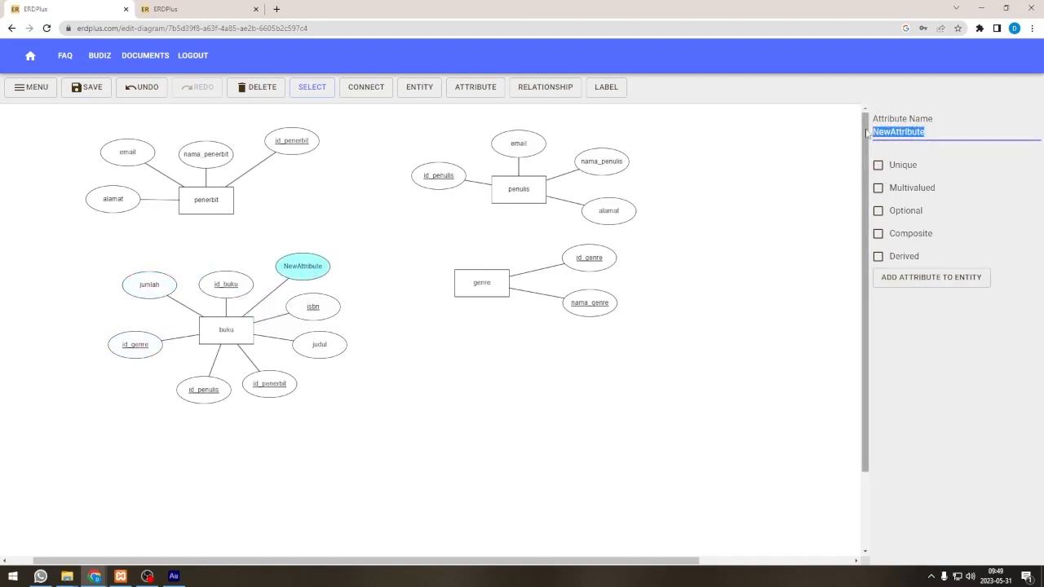
pyautogui.write('cover')
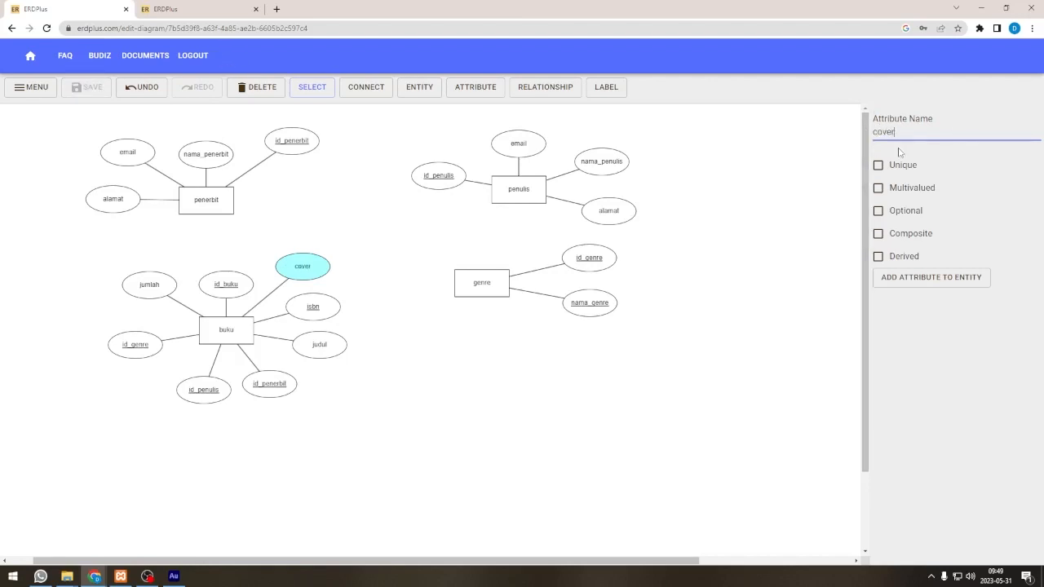
pyautogui.moveTo(302, 264); pyautogui.dragTo(302, 260)
# Step: Add an attribute named rak to the genre entity and place it below nama_genre
pyautogui.click(493, 286)
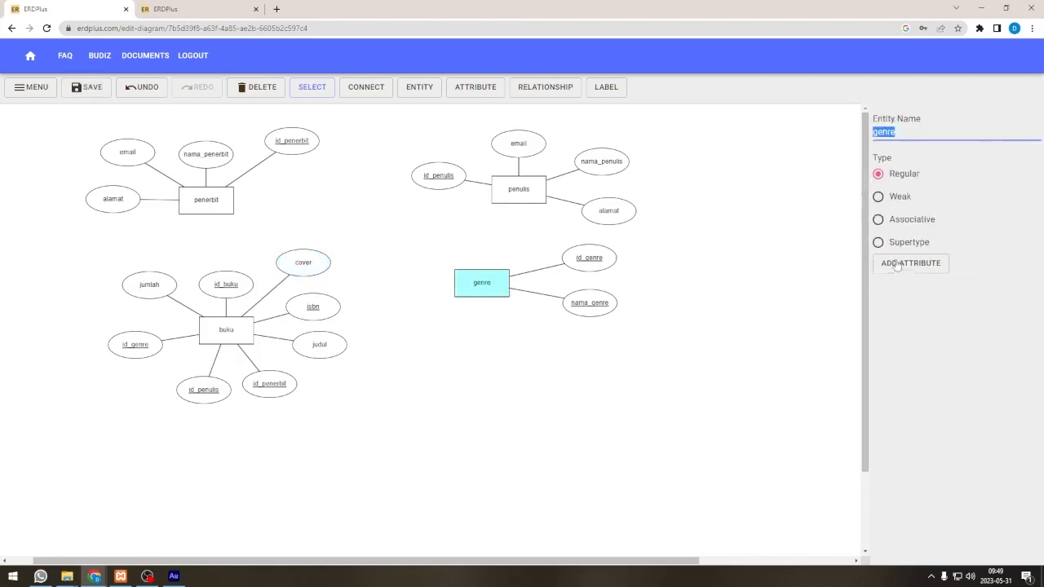
pyautogui.click(909, 261)
pyautogui.press('BackSpace')
pyautogui.write('rak')
pyautogui.moveTo(478, 242); pyautogui.dragTo(589, 364)
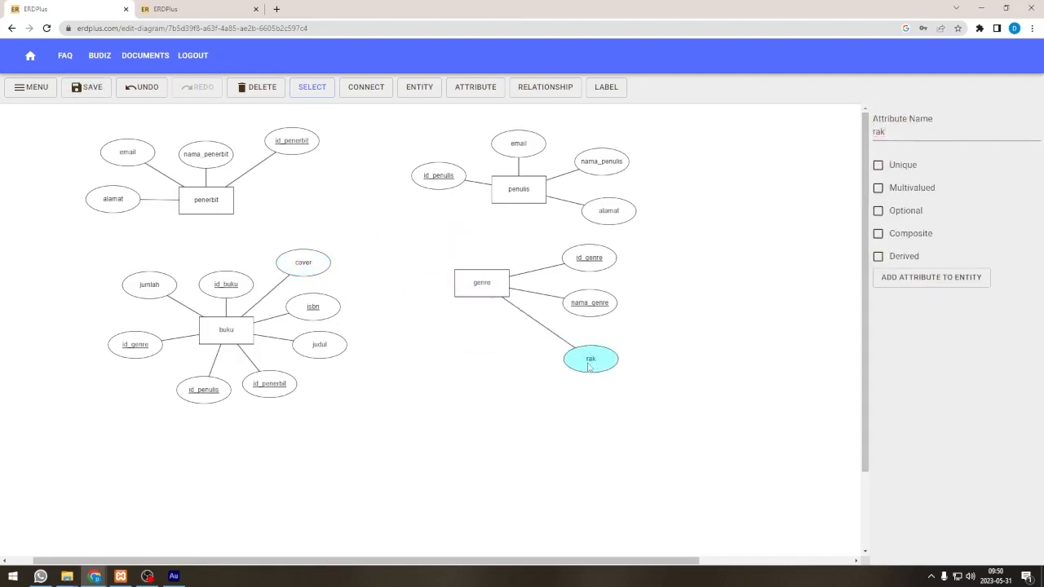
# Step: Move the genre entity down and right and the buku entity down and left, and save the diagram
pyautogui.moveTo(482, 277); pyautogui.dragTo(586, 330)
pyautogui.moveTo(237, 331); pyautogui.dragTo(197, 357)
pyautogui.moveTo(581, 340); pyautogui.dragTo(522, 342)
pyautogui.click(763, 234)
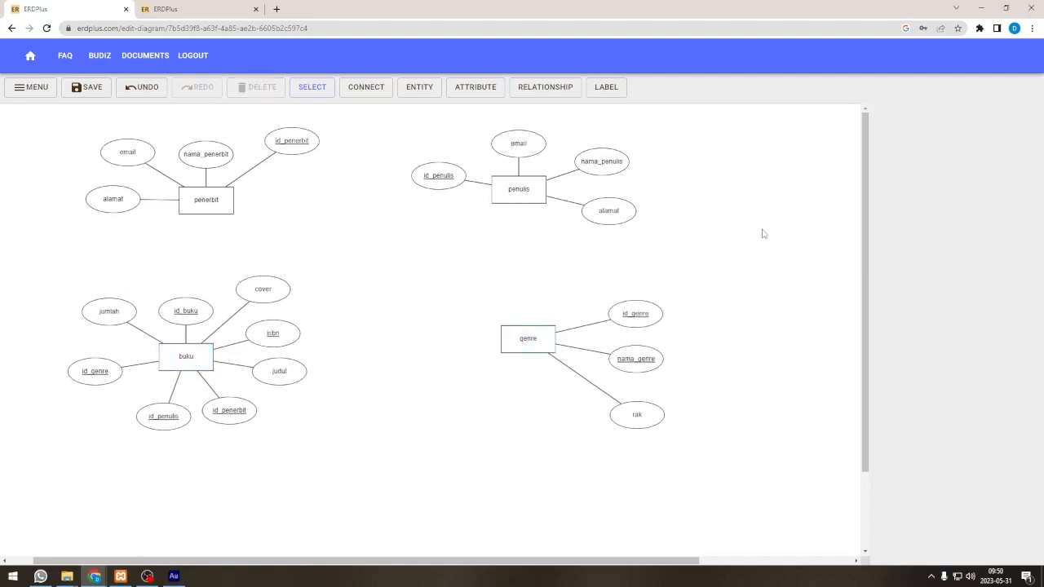
pyautogui.hotkey('ctrl', 's')
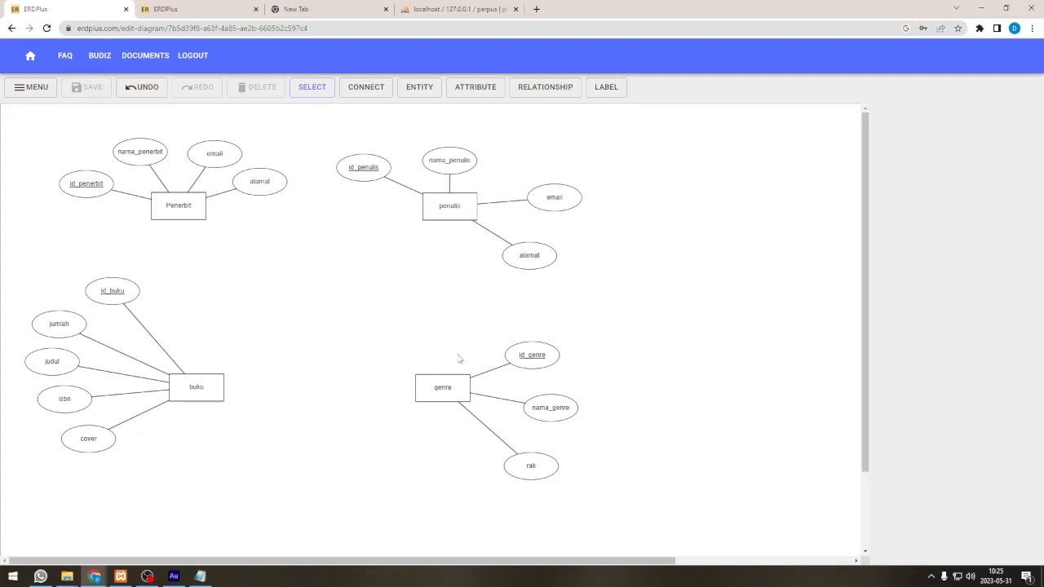
# Step: Connect Penerbit to buku with a relationship and set both entities to mandatory and one
pyautogui.click(377, 89)
pyautogui.moveTo(181, 207); pyautogui.dragTo(210, 380)
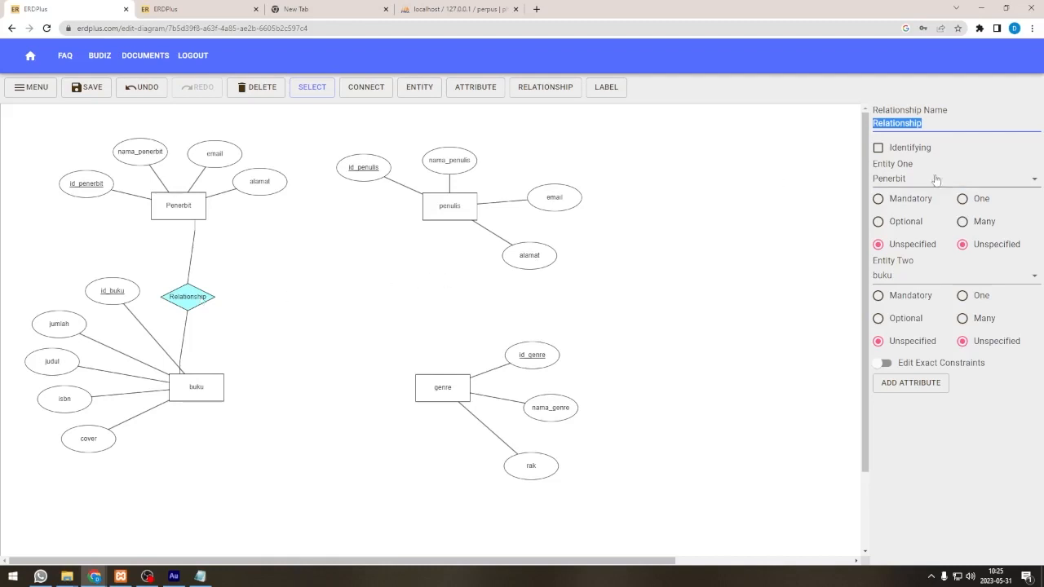
pyautogui.click(963, 198)
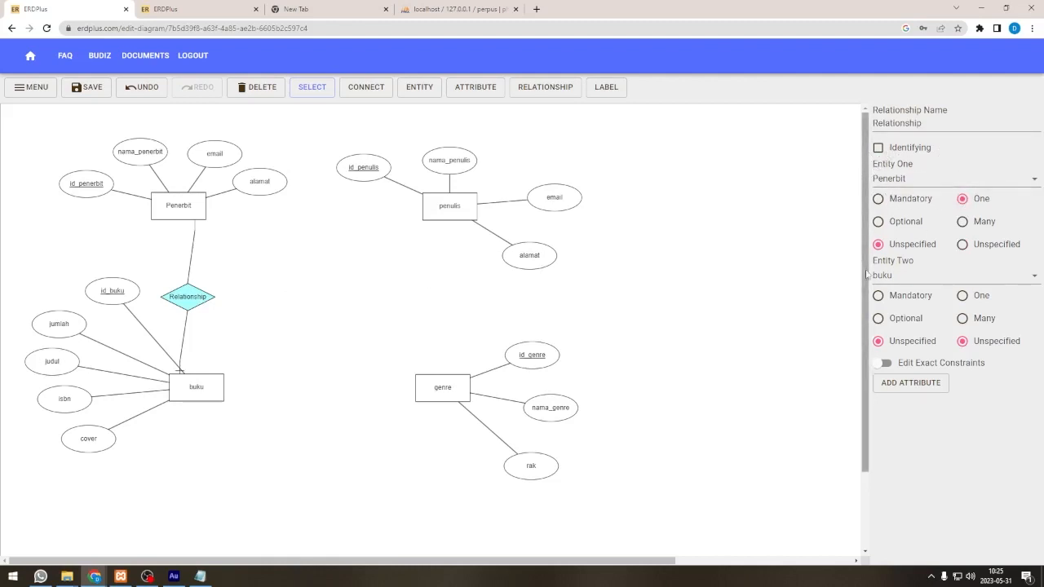
pyautogui.click(963, 297)
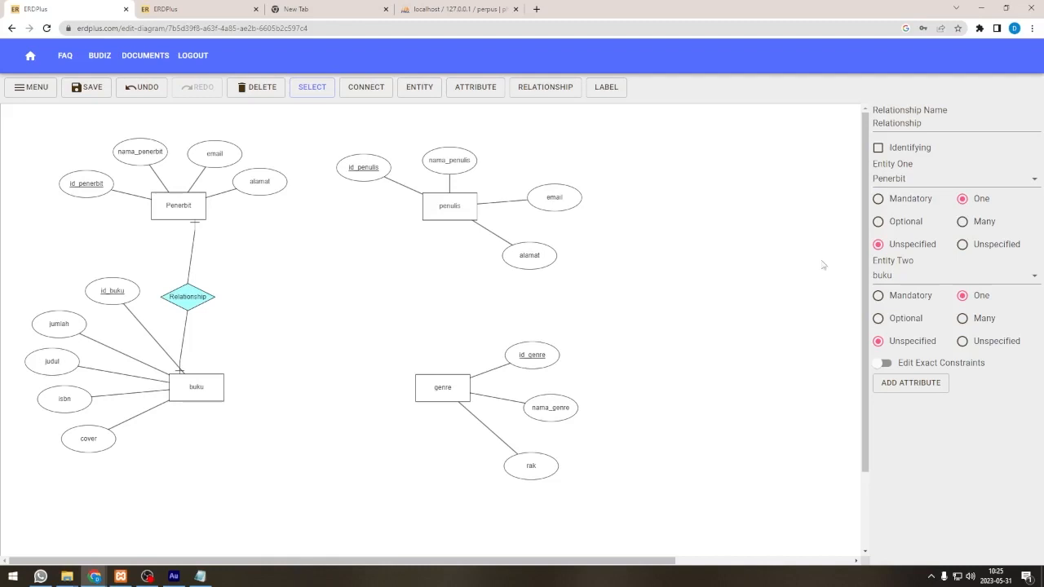
pyautogui.click(895, 201)
pyautogui.click(891, 298)
# Step: Name the relationship between Penerbit and buku memiliki and move its diamond slightly to the right
pyautogui.moveTo(953, 125); pyautogui.dragTo(788, 100)
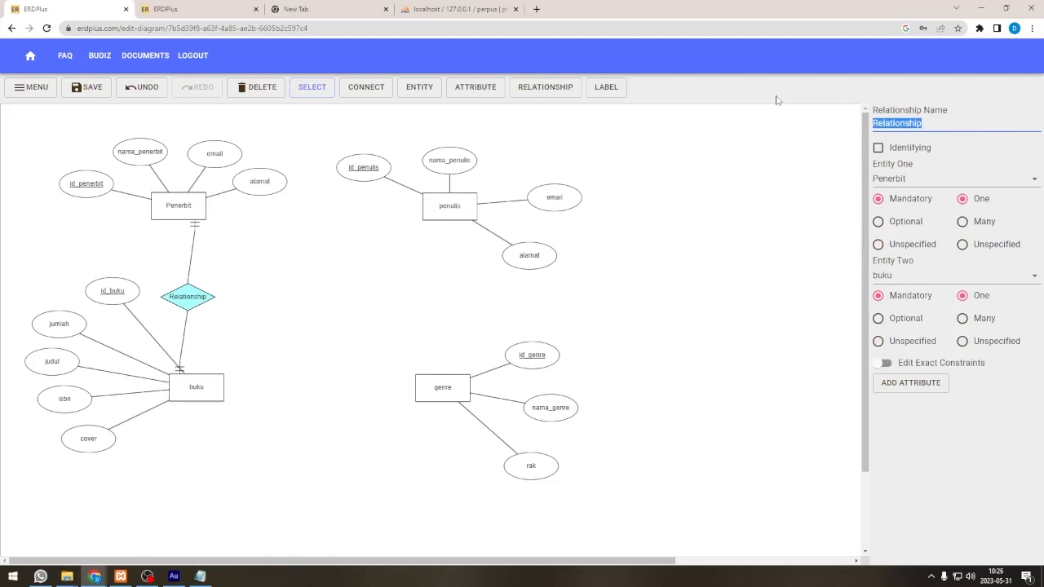
pyautogui.write('memiliki')
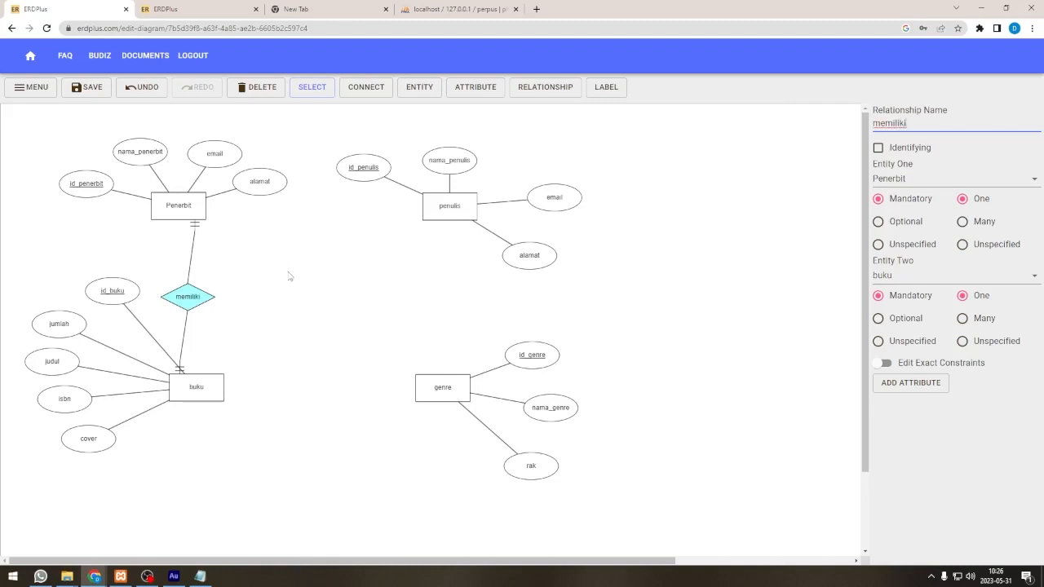
pyautogui.click(272, 282)
pyautogui.moveTo(212, 296); pyautogui.dragTo(259, 294)
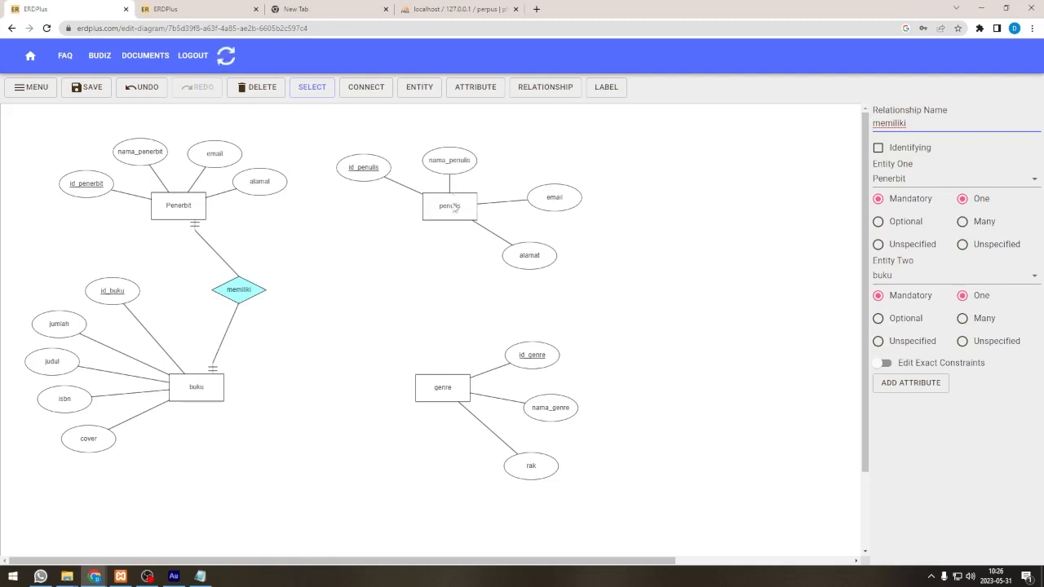
# Step: Connect penulis to buku with a relationship and name it memiliki
pyautogui.click(360, 87)
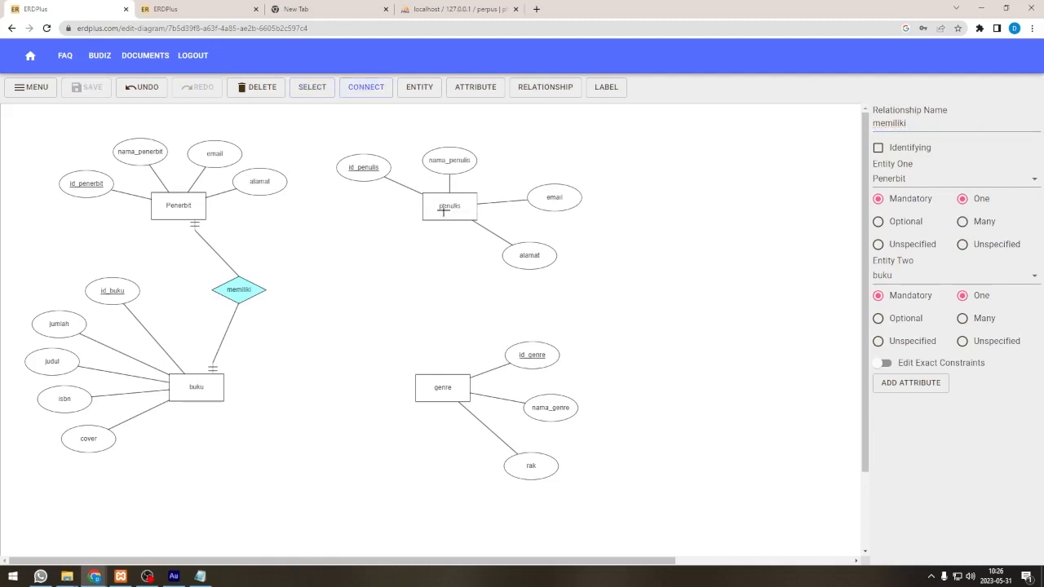
pyautogui.moveTo(443, 210); pyautogui.dragTo(222, 385)
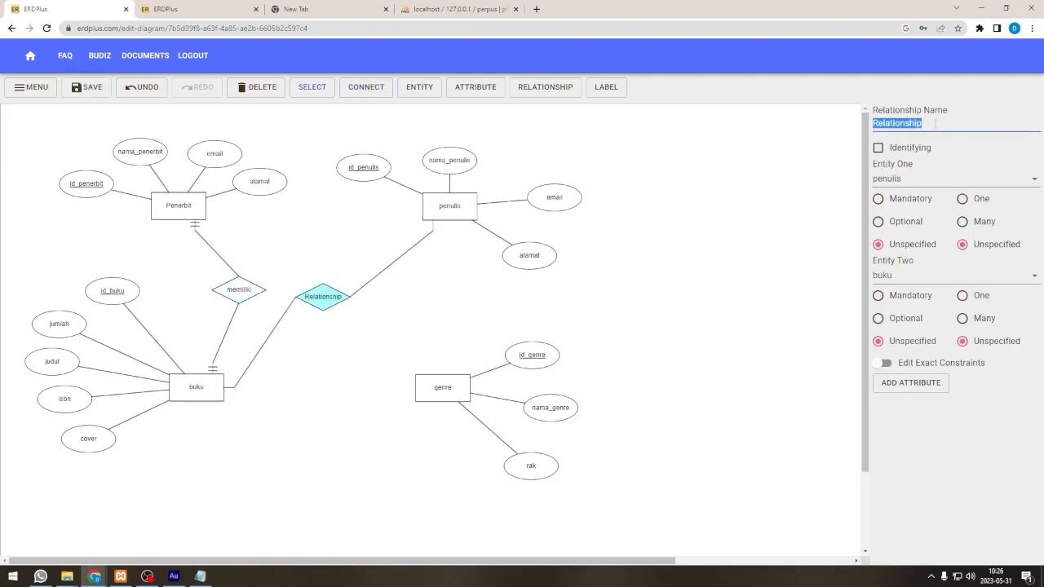
pyautogui.write('meil')
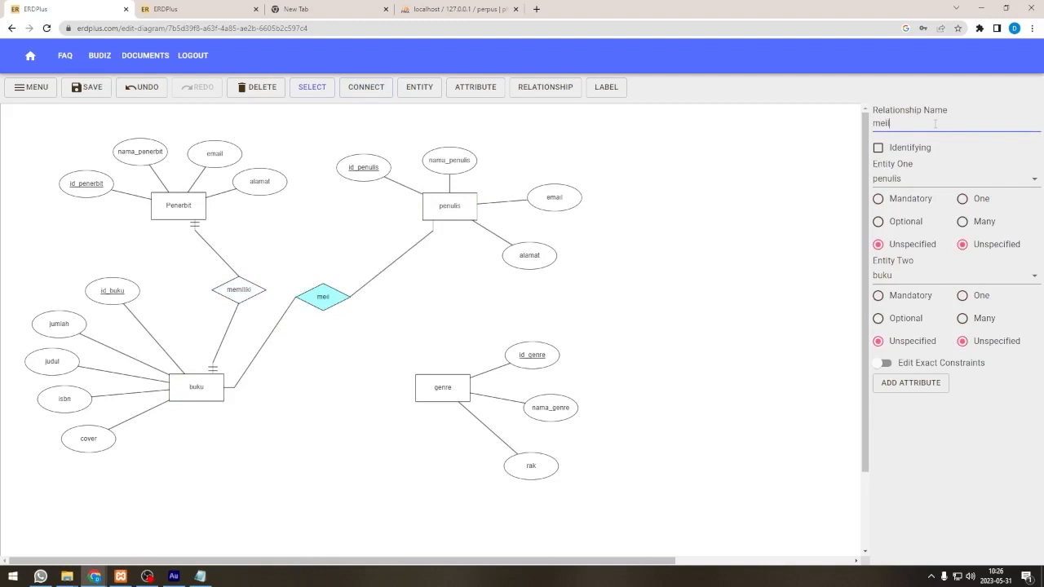
pyautogui.write('mel')
pyautogui.press('BackSpace')
pyautogui.press('BackSpace')
pyautogui.press('BackSpace')
pyautogui.press('BackSpace')
pyautogui.write('iliki')
# Step: Set both entities of the penulis–buku relationship to mandatory and one
pyautogui.click(969, 204)
pyautogui.click(979, 299)
pyautogui.click(889, 200)
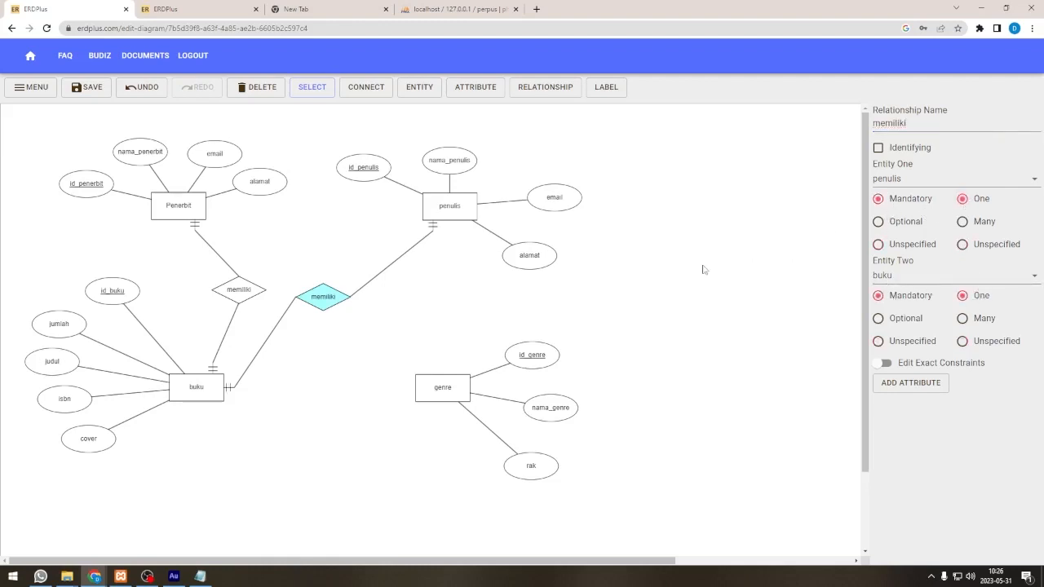
# Step: Connect genre to buku with a relationship and set both entities to mandatory and one
pyautogui.click(443, 395)
pyautogui.click(366, 86)
pyautogui.moveTo(435, 387); pyautogui.dragTo(210, 395)
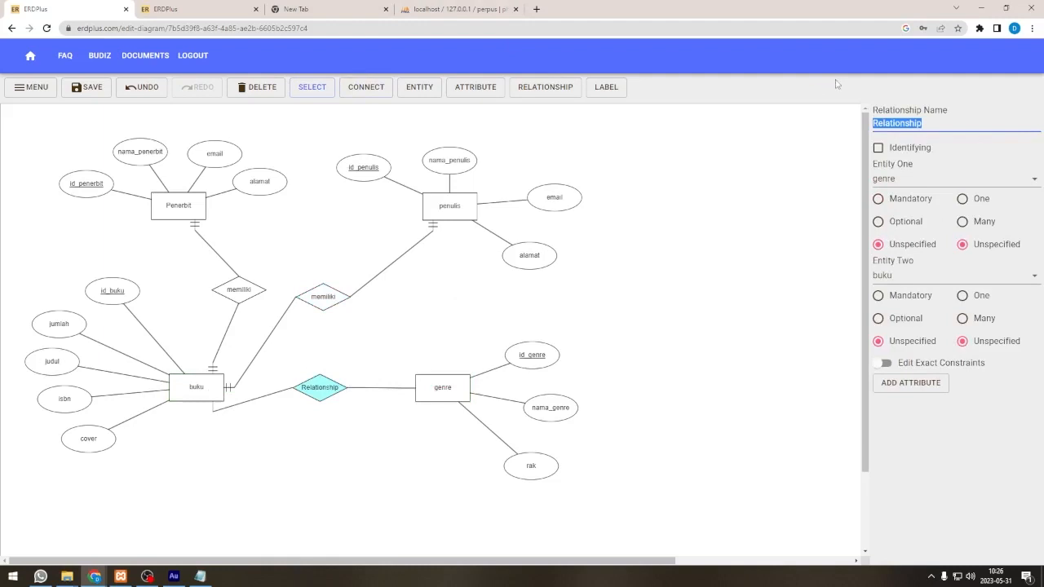
pyautogui.click(968, 200)
pyautogui.click(965, 296)
pyautogui.click(912, 298)
pyautogui.click(906, 203)
# Step: Name the relationship between genre and buku memiliki
pyautogui.moveTo(930, 124); pyautogui.dragTo(865, 127)
pyautogui.write('memiliki')
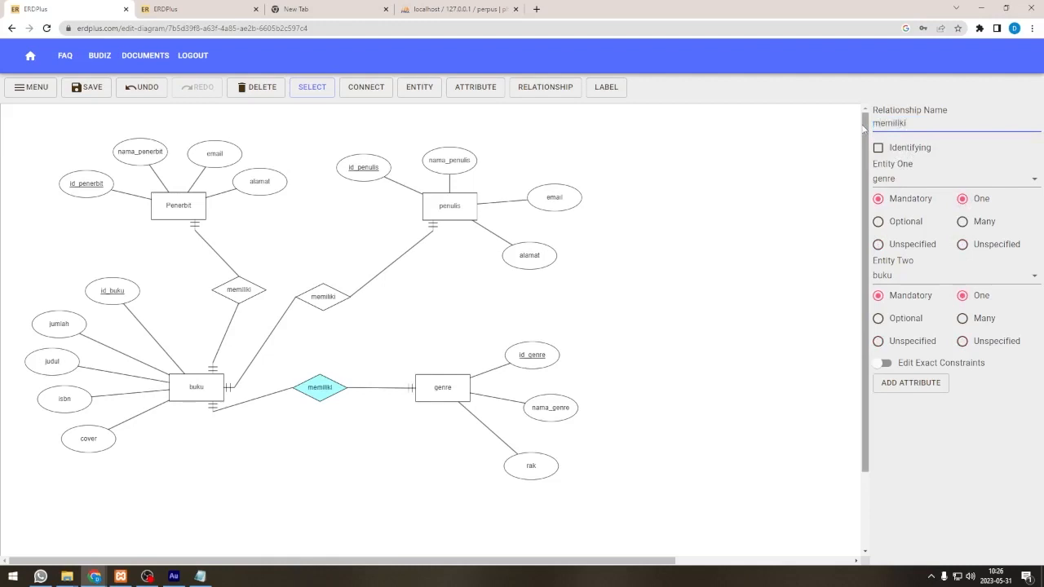
pyautogui.click(676, 244)
# Step: Save the finished ER diagram and return to the documents list
pyautogui.click(439, 389)
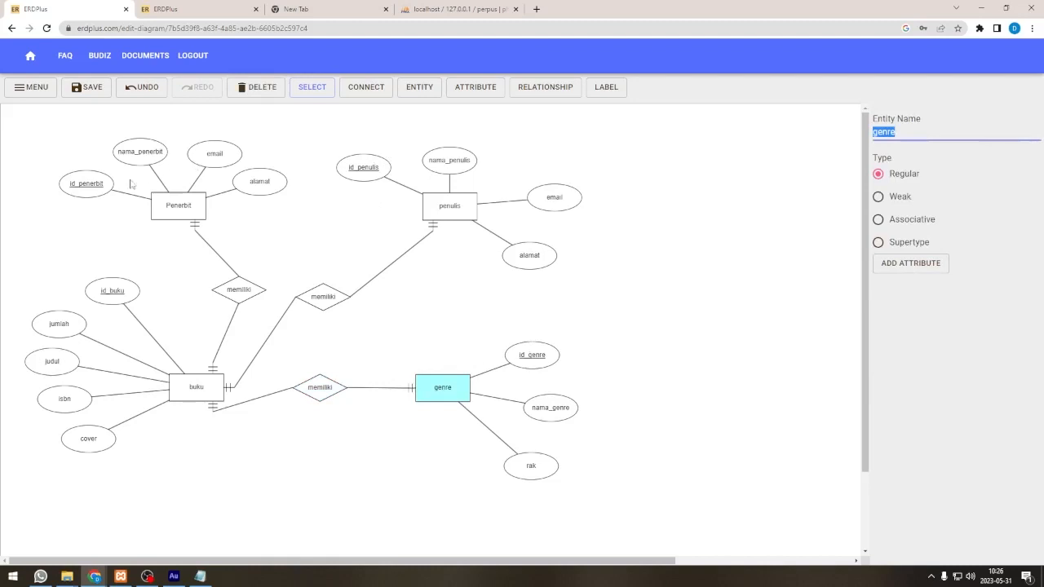
pyautogui.click(130, 294)
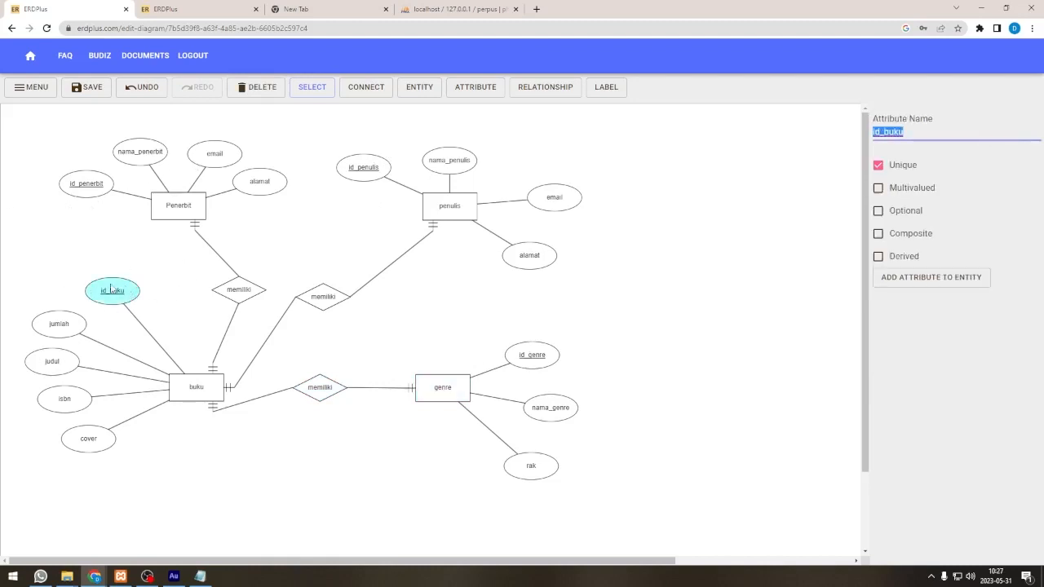
pyautogui.click(64, 399)
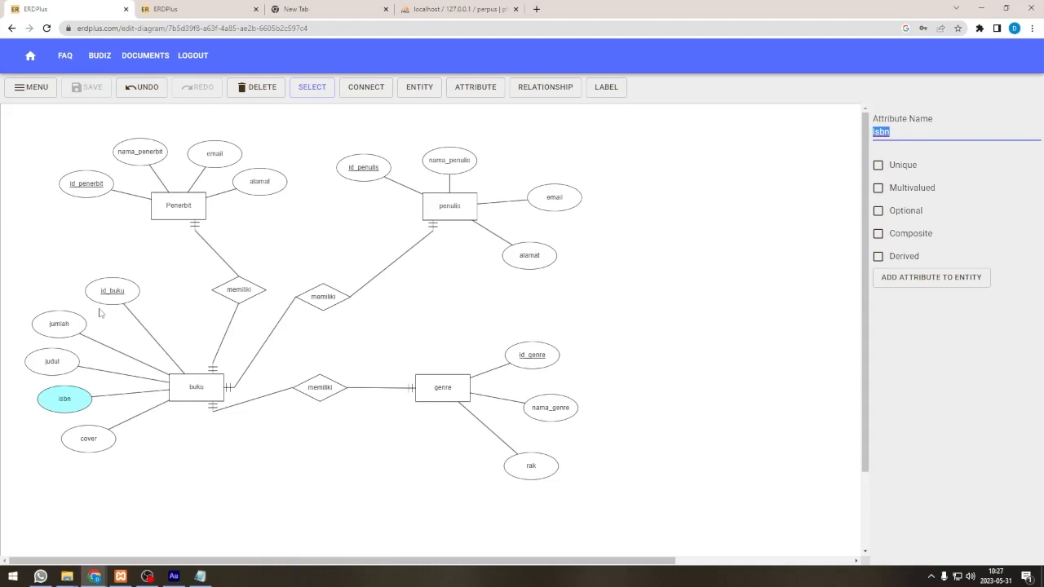
pyautogui.click(79, 90)
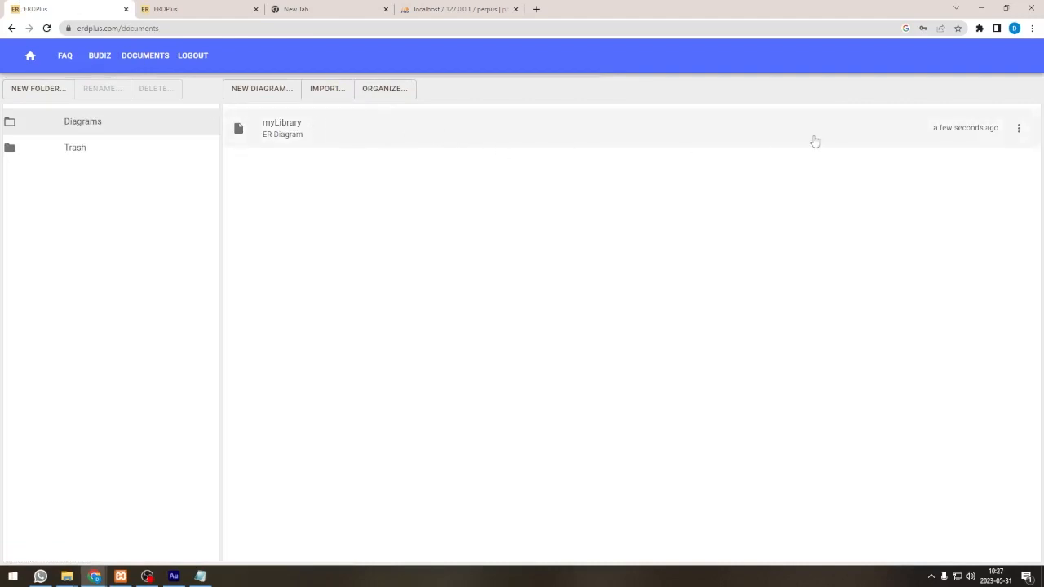
# Step: Convert the myLibrary ER diagram to a relational schema named myLibrary and open it for editing
pyautogui.click(1019, 130)
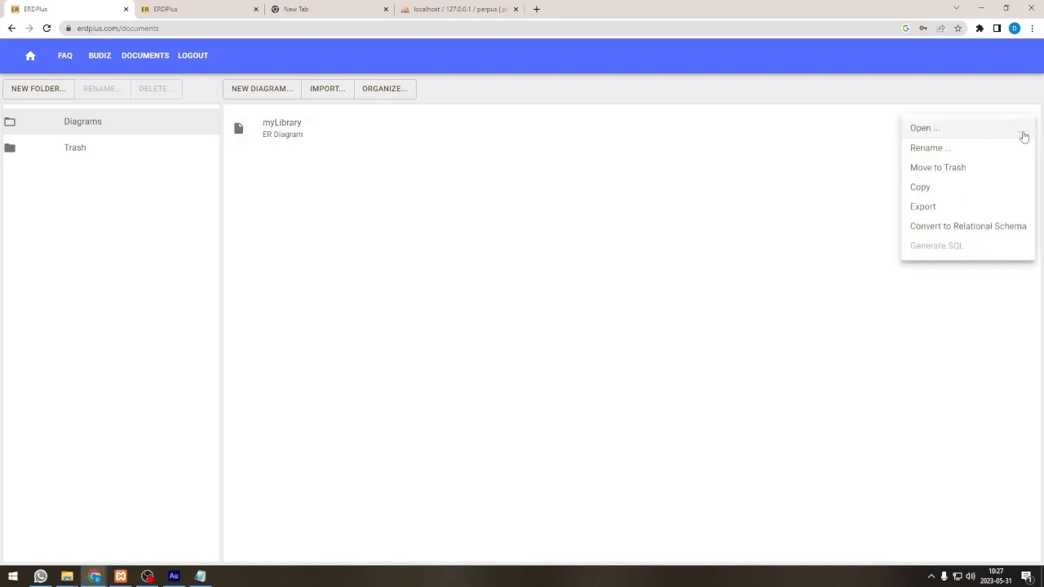
pyautogui.click(942, 232)
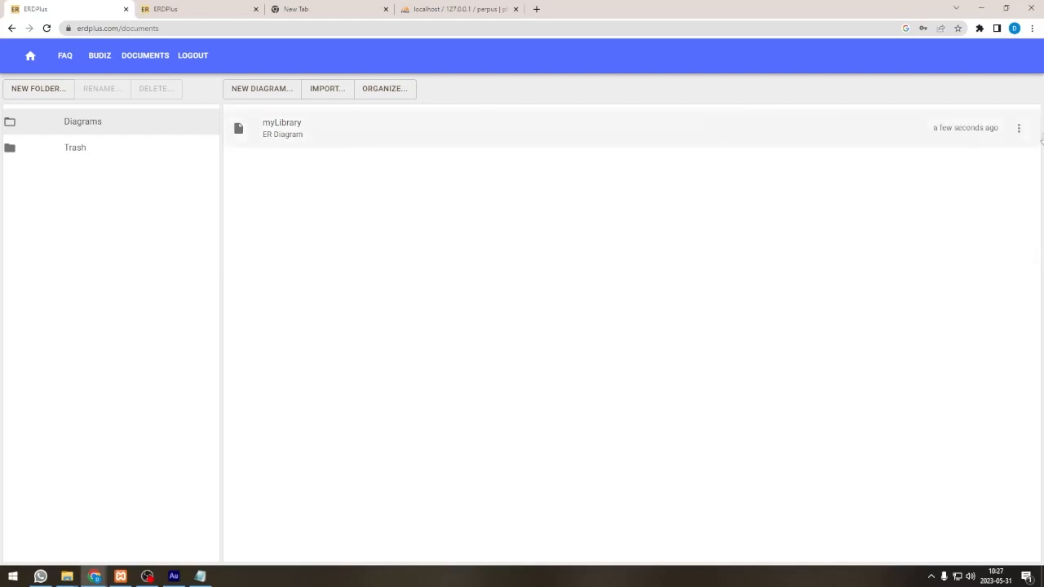
pyautogui.click(1018, 128)
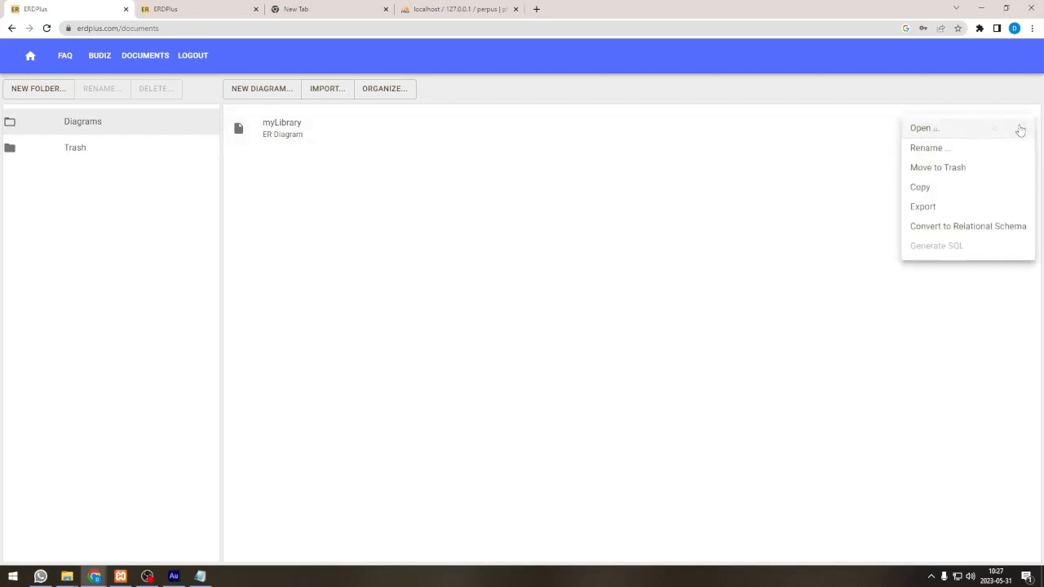
pyautogui.click(949, 229)
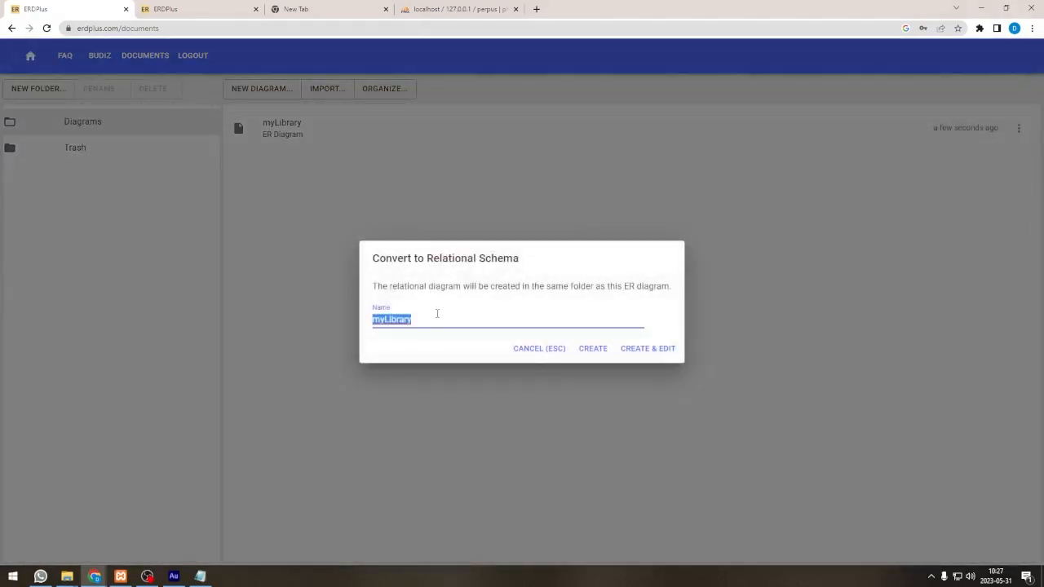
pyautogui.click(440, 318)
pyautogui.click(652, 349)
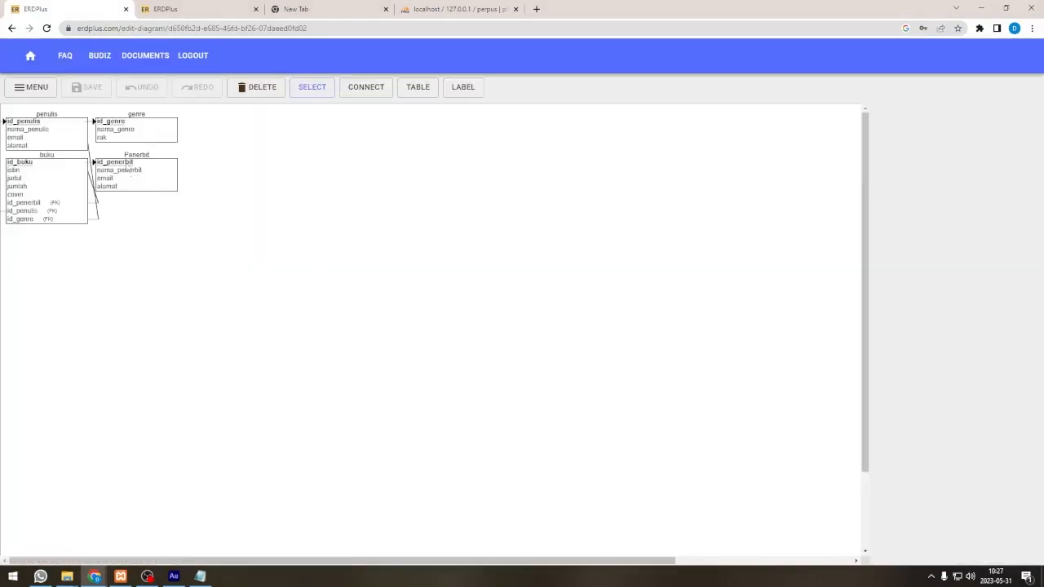
# Step: Spread out the four schema tables: buku in the upper middle, penulis upper left, genre lower left and Penerbit lower right
pyautogui.moveTo(128, 168); pyautogui.dragTo(285, 254)
pyautogui.moveTo(116, 128); pyautogui.dragTo(133, 355)
pyautogui.moveTo(63, 170); pyautogui.dragTo(267, 155)
pyautogui.moveTo(294, 242); pyautogui.dragTo(447, 290)
pyautogui.moveTo(165, 346); pyautogui.dragTo(150, 317)
pyautogui.moveTo(235, 155); pyautogui.dragTo(284, 155)
pyautogui.moveTo(50, 123); pyautogui.dragTo(120, 145)
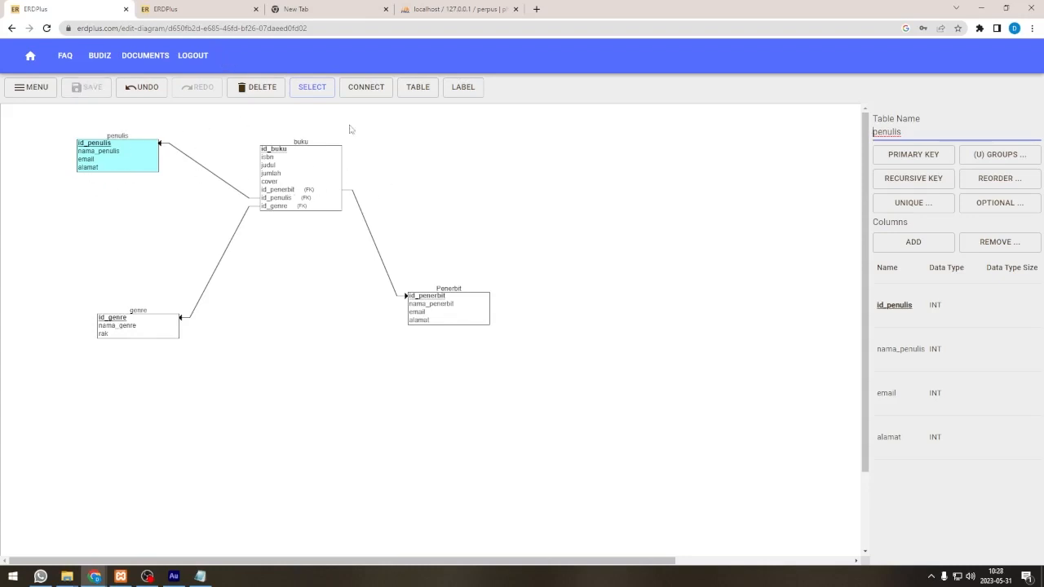
# Step: Save id_buku as the primary key of the buku table
pyautogui.click(307, 151)
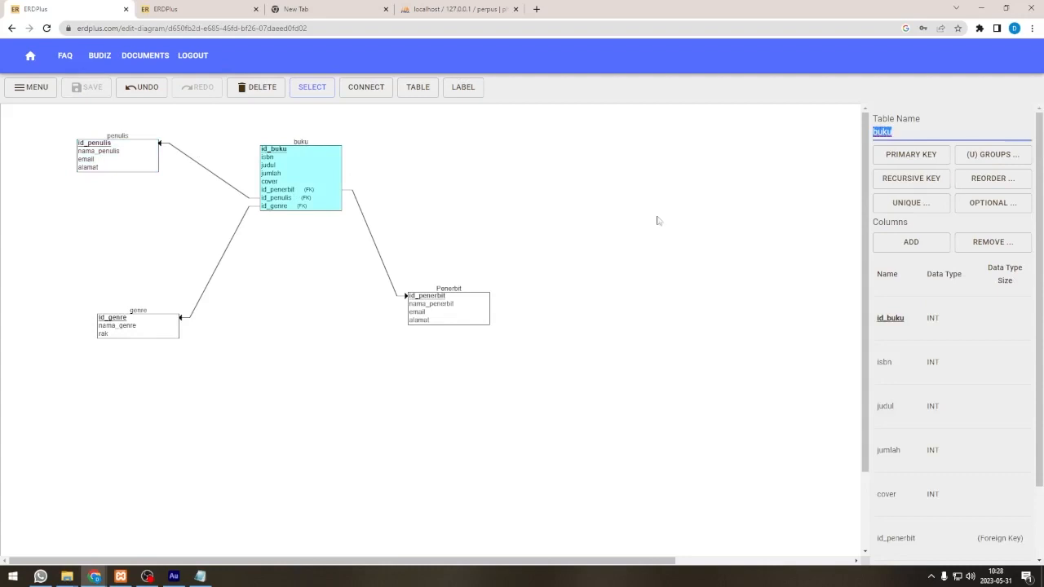
pyautogui.click(971, 322)
pyautogui.click(911, 155)
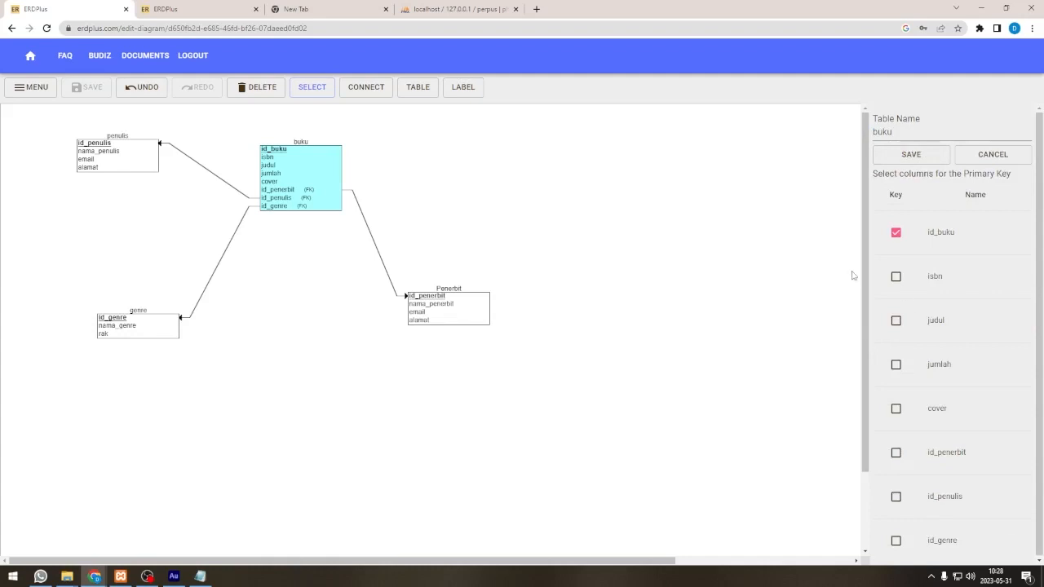
pyautogui.click(921, 157)
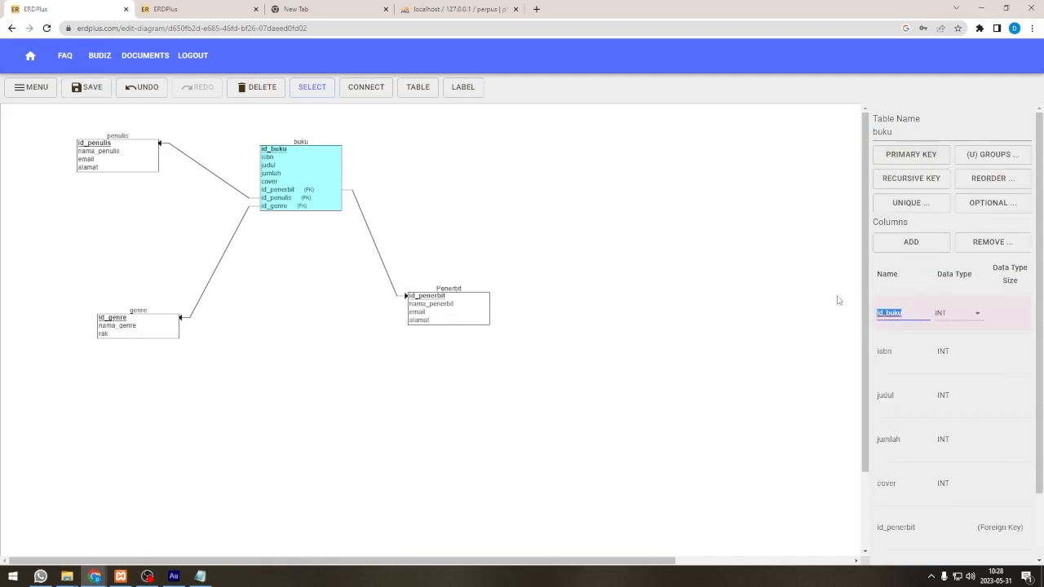
# Step: Set the buku table's isbn column to VARCHAR(n) and its judul column to VARCHAR(n) with size 100
pyautogui.click(998, 356)
pyautogui.click(974, 357)
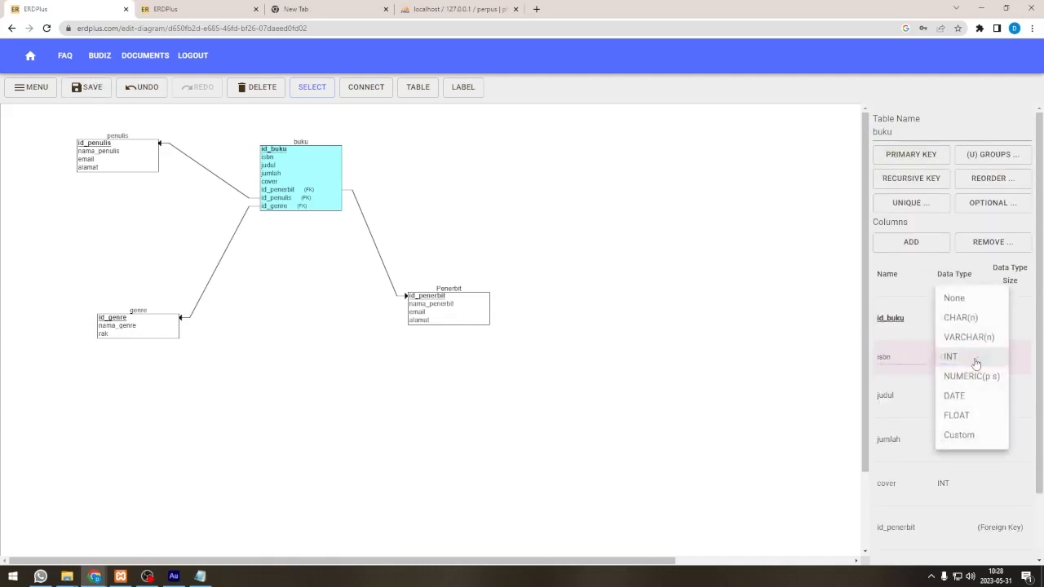
pyautogui.click(969, 336)
pyautogui.click(974, 400)
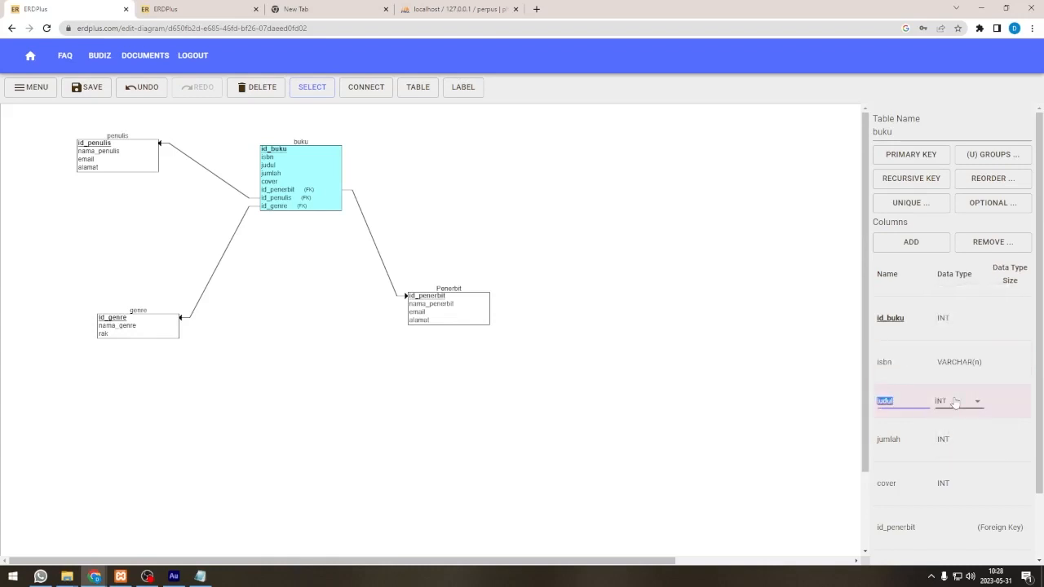
pyautogui.click(955, 402)
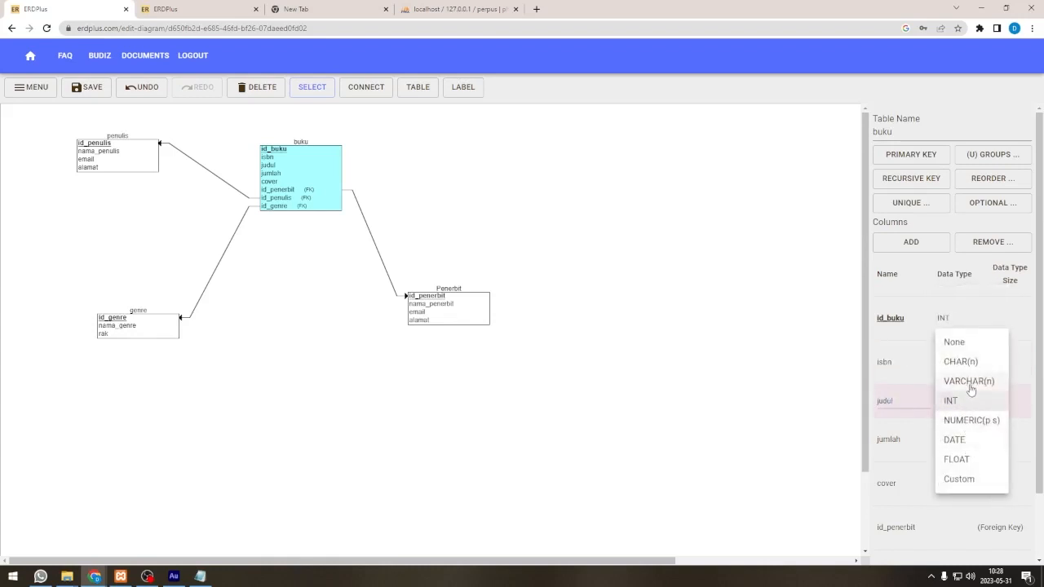
pyautogui.click(970, 382)
pyautogui.click(999, 400)
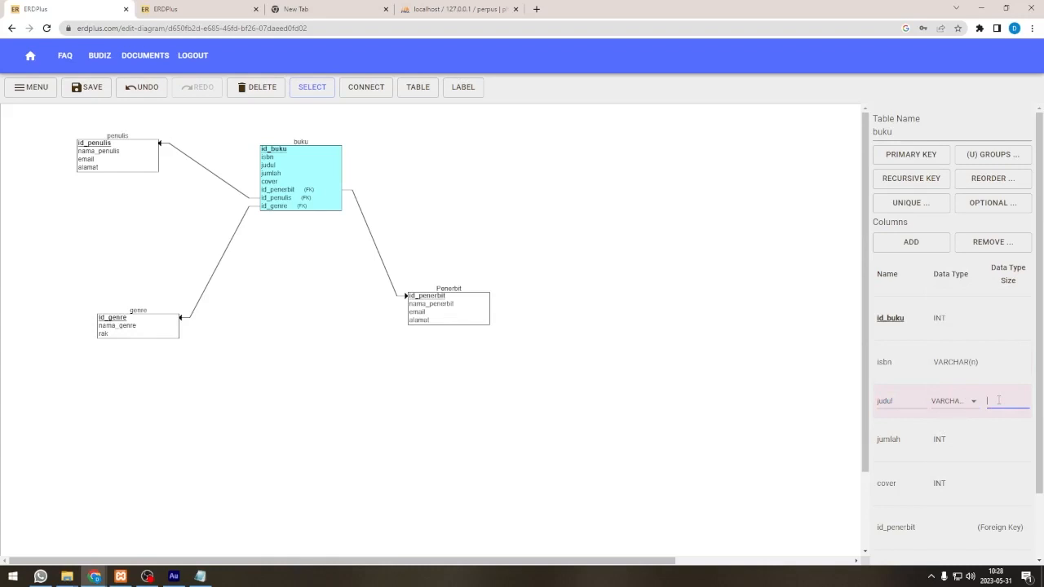
pyautogui.write('100')
# Step: Set the data type of the buku table's cover column to VARCHAR(n)
pyautogui.click(1013, 447)
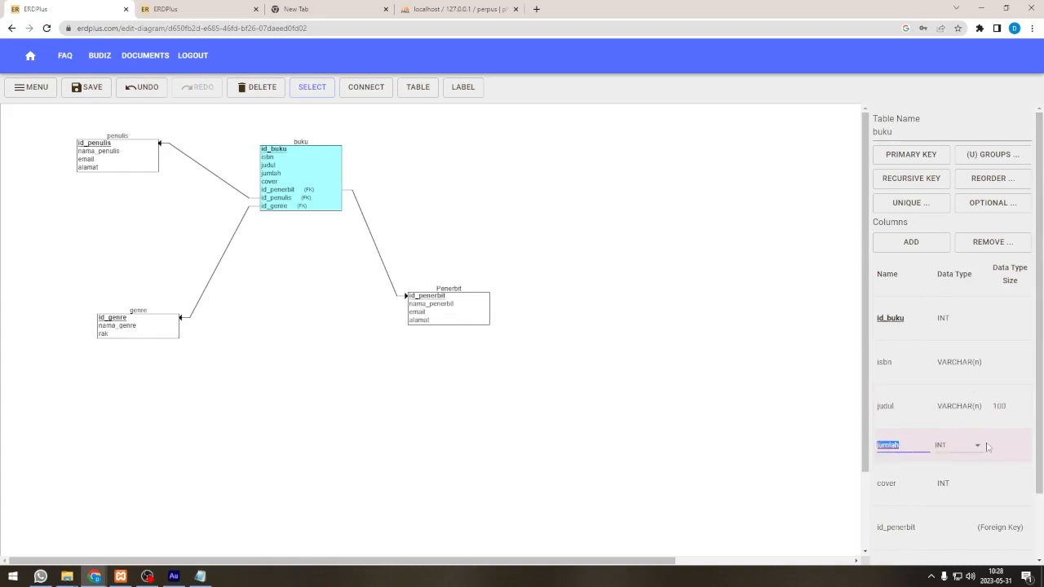
pyautogui.click(969, 490)
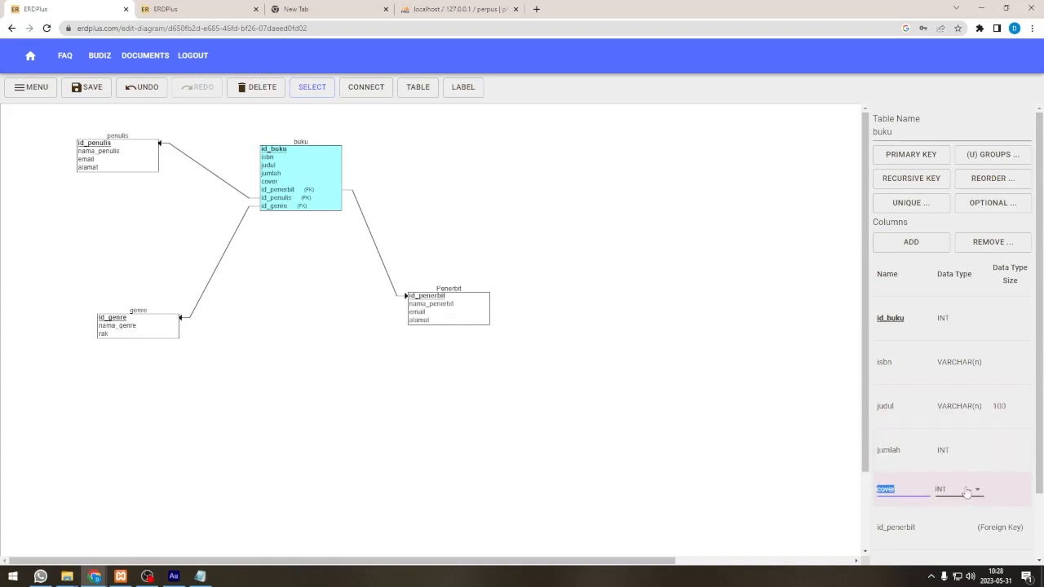
pyautogui.click(967, 490)
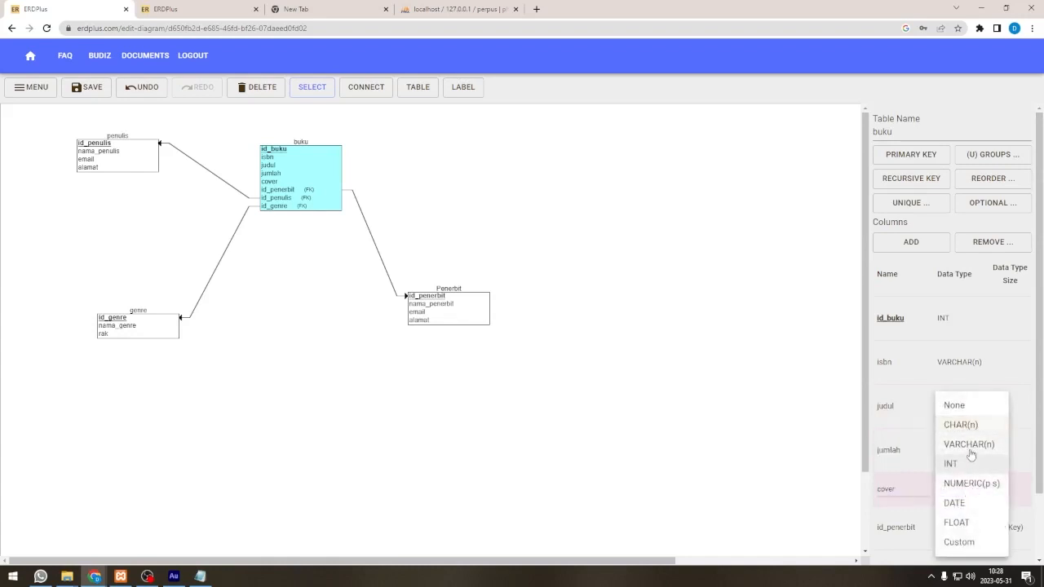
pyautogui.click(971, 445)
# Step: Check the data type settings of the buku table's foreign keys id_penerbit, id_penulis and id_genre
pyautogui.scroll(-1, 938, 457)
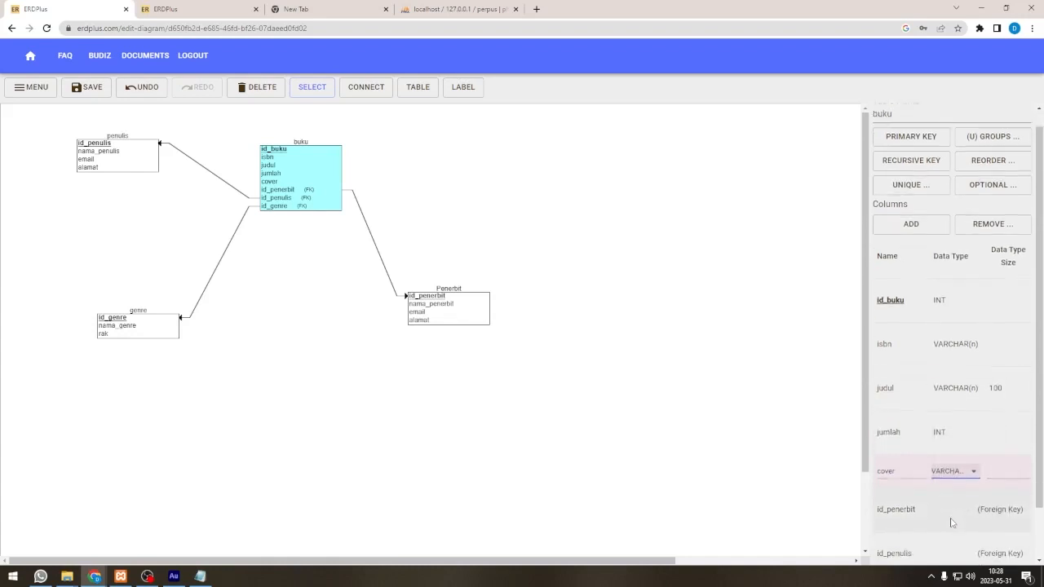
pyautogui.click(932, 454)
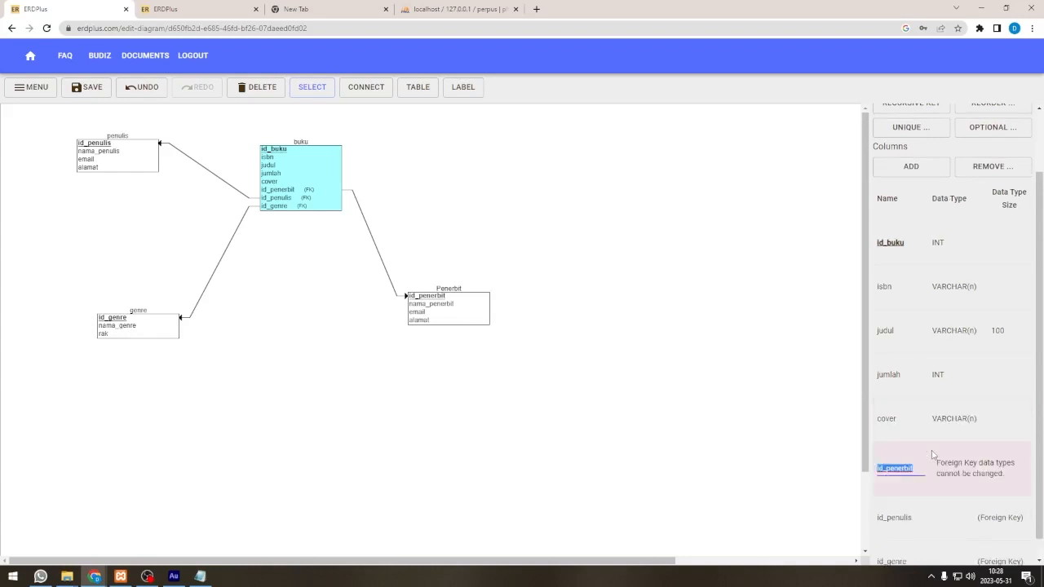
pyautogui.scroll(-1, 950, 500)
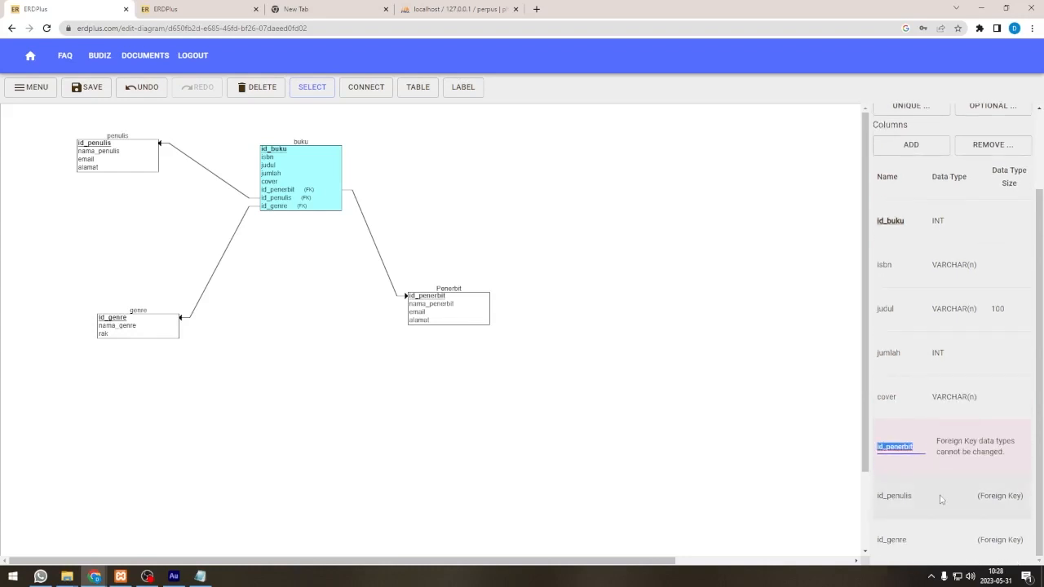
pyautogui.click(941, 484)
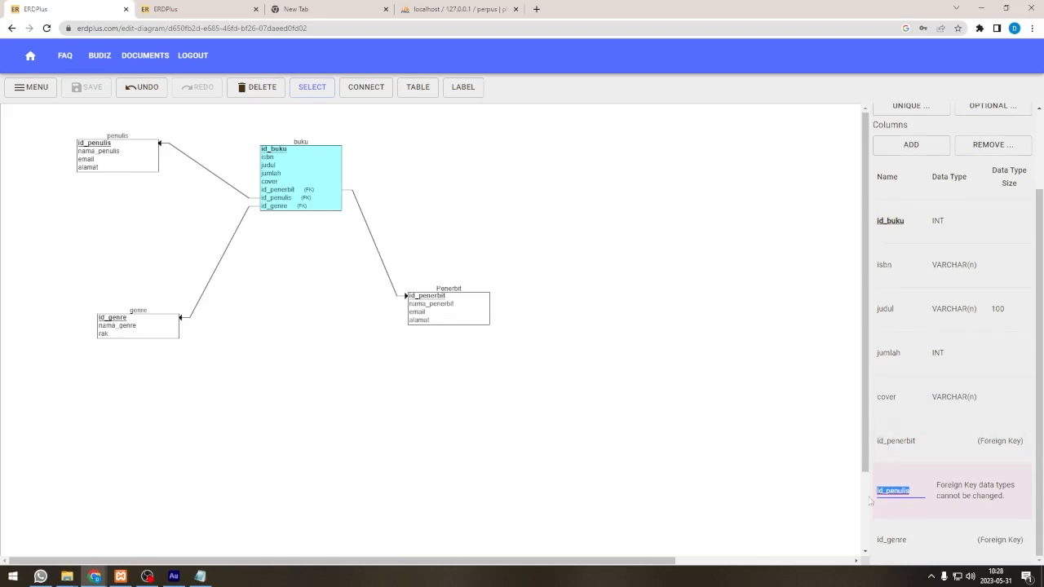
pyautogui.click(933, 549)
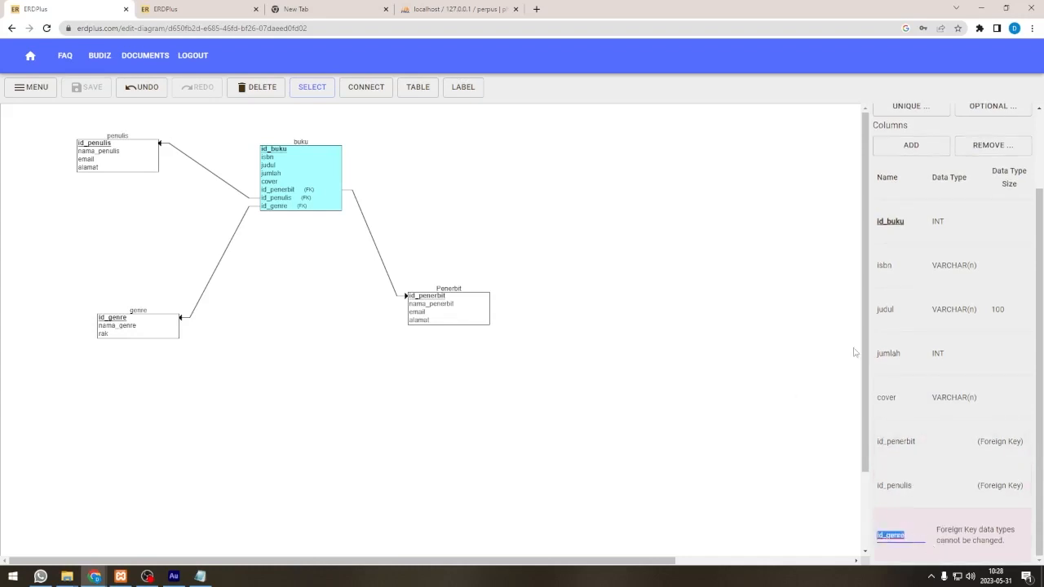
pyautogui.click(720, 308)
# Step: Save id_penulis as the primary key of the penulis table
pyautogui.click(128, 161)
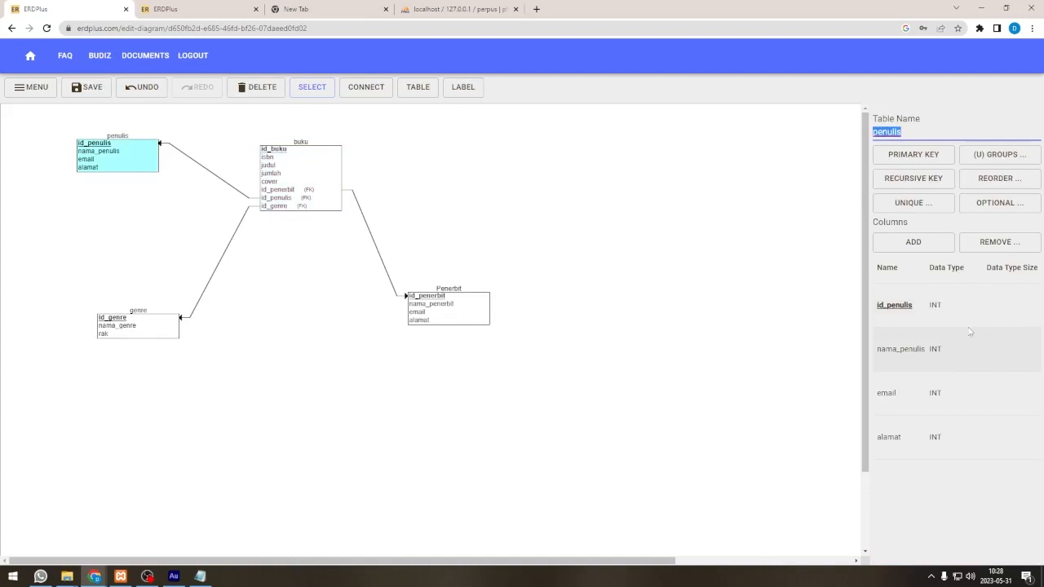
pyautogui.click(976, 308)
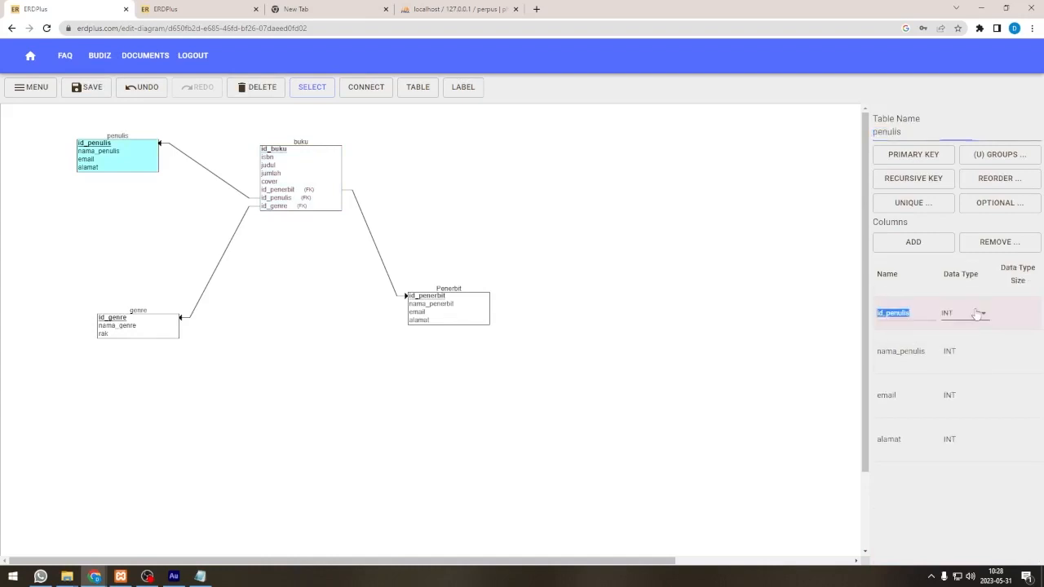
pyautogui.click(920, 158)
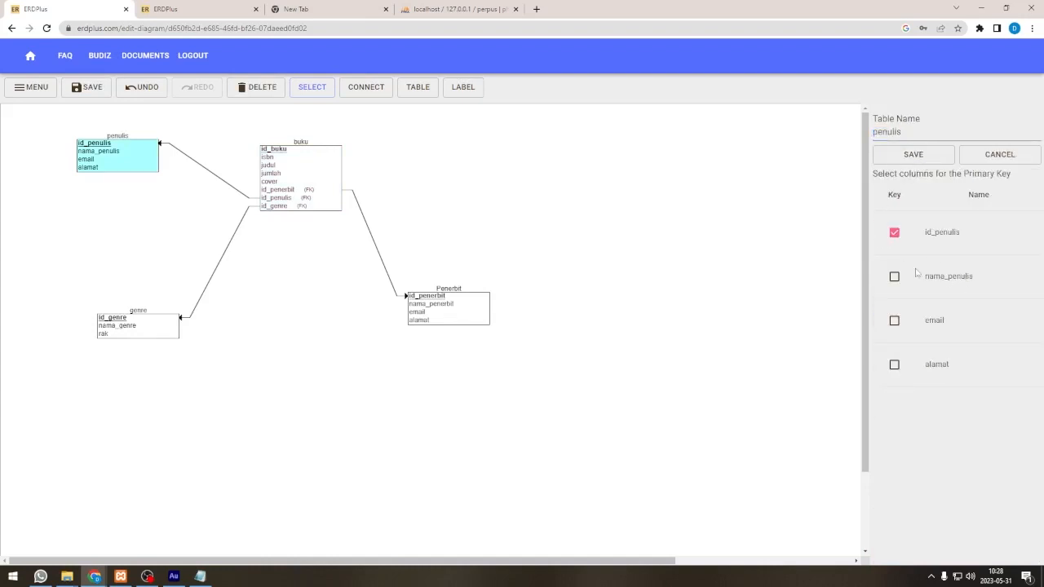
pyautogui.click(914, 155)
# Step: Set the penulis table's nama_penulis, email and alamat columns to VARCHAR(n)
pyautogui.click(985, 362)
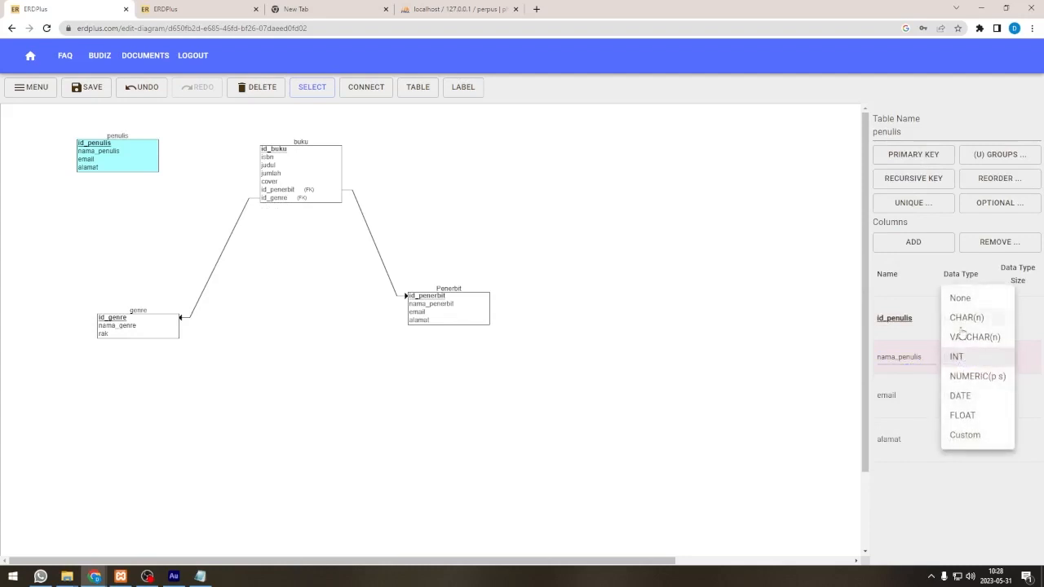
pyautogui.click(967, 339)
pyautogui.click(965, 359)
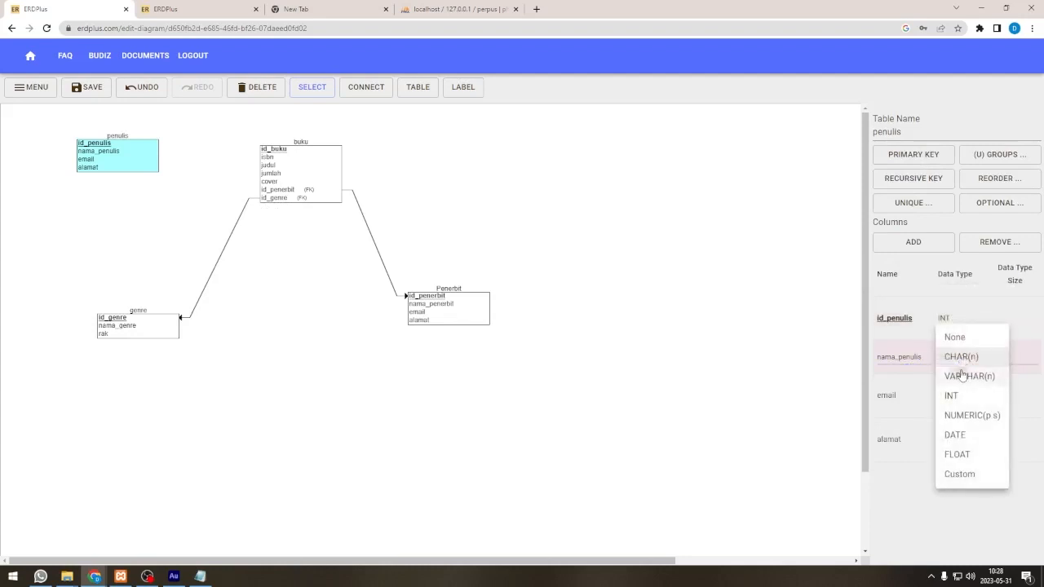
pyautogui.click(968, 376)
pyautogui.click(956, 401)
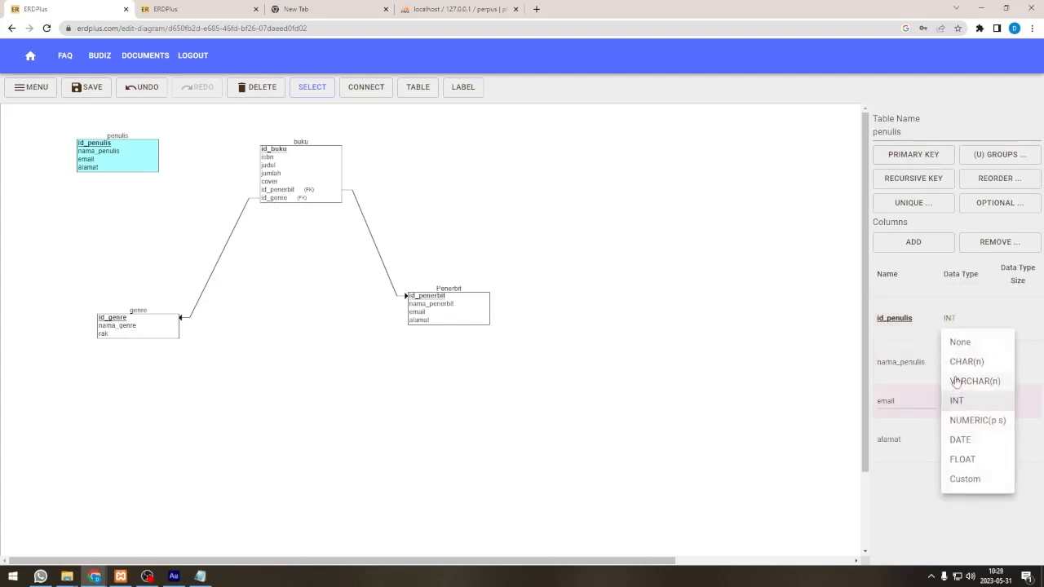
pyautogui.click(956, 381)
pyautogui.click(951, 443)
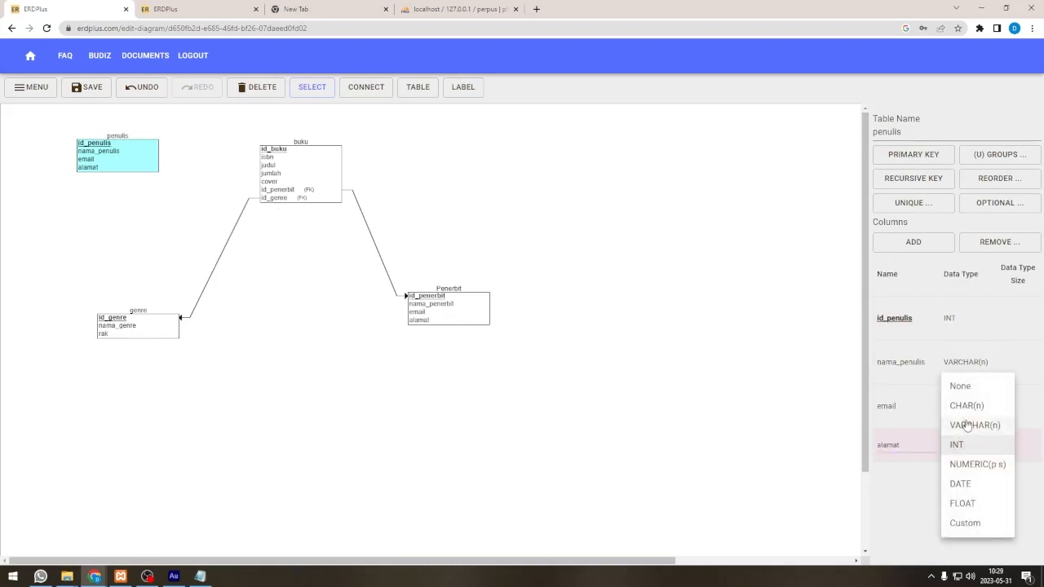
pyautogui.click(971, 425)
# Step: Set the penulis column sizes to 100 for alamat and 50 for both email and nama_penulis
pyautogui.click(996, 452)
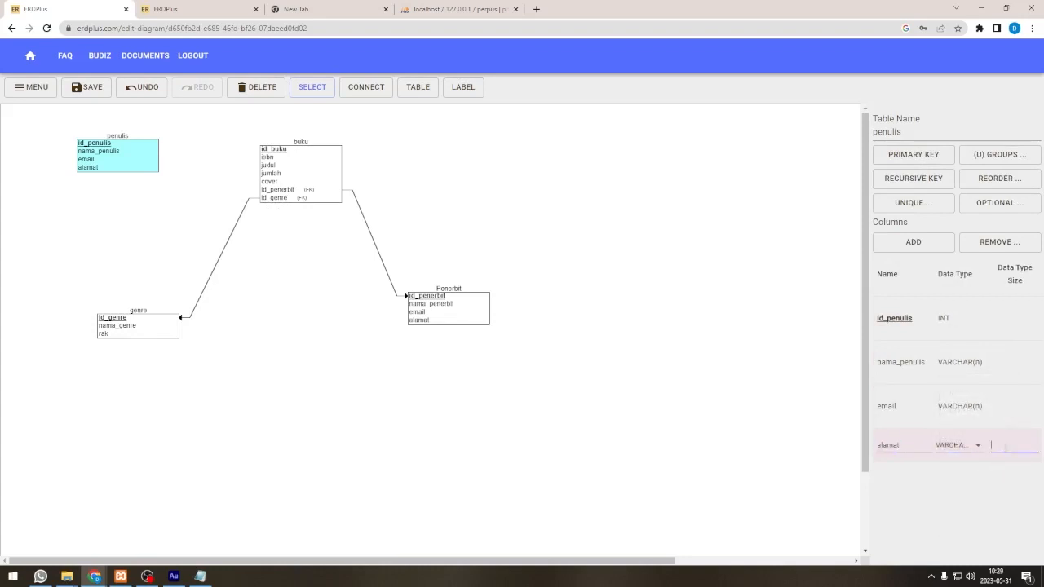
pyautogui.click(1000, 406)
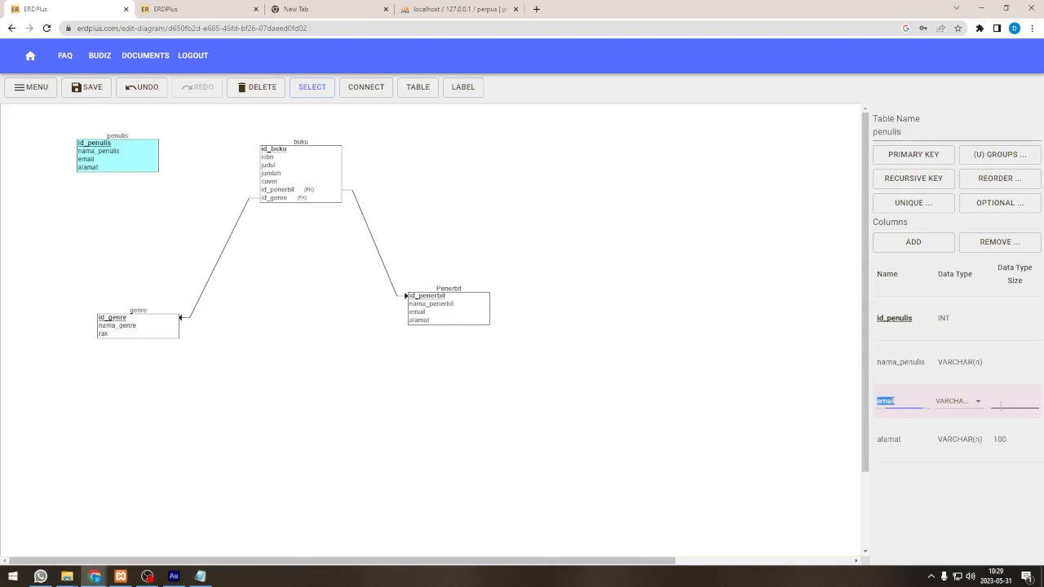
pyautogui.click(1002, 401)
pyautogui.click(1002, 359)
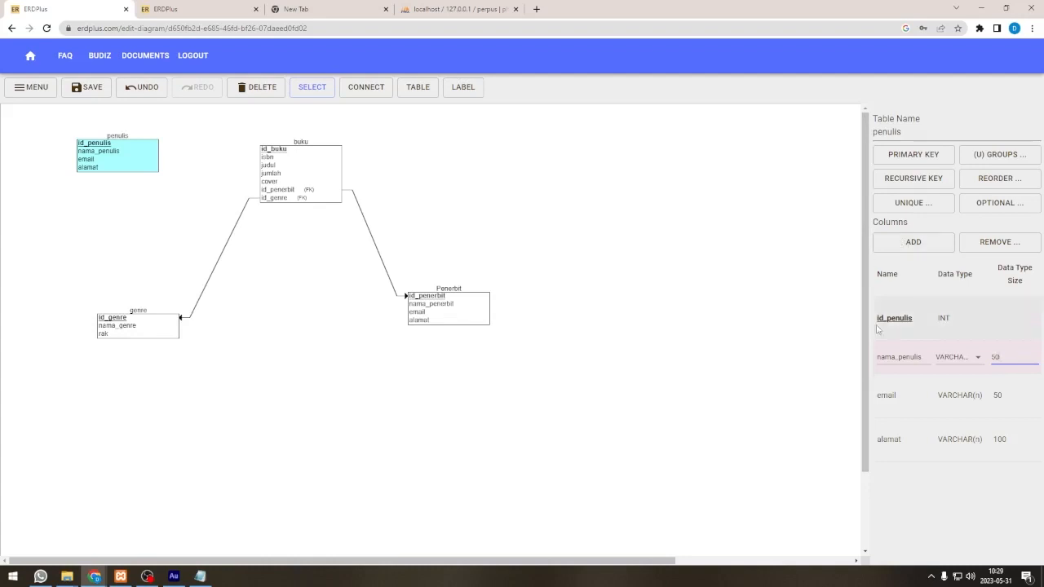
pyautogui.click(800, 367)
# Step: Set the genre table's nama_genre column to the VARCHAR(n) data type
pyautogui.click(138, 325)
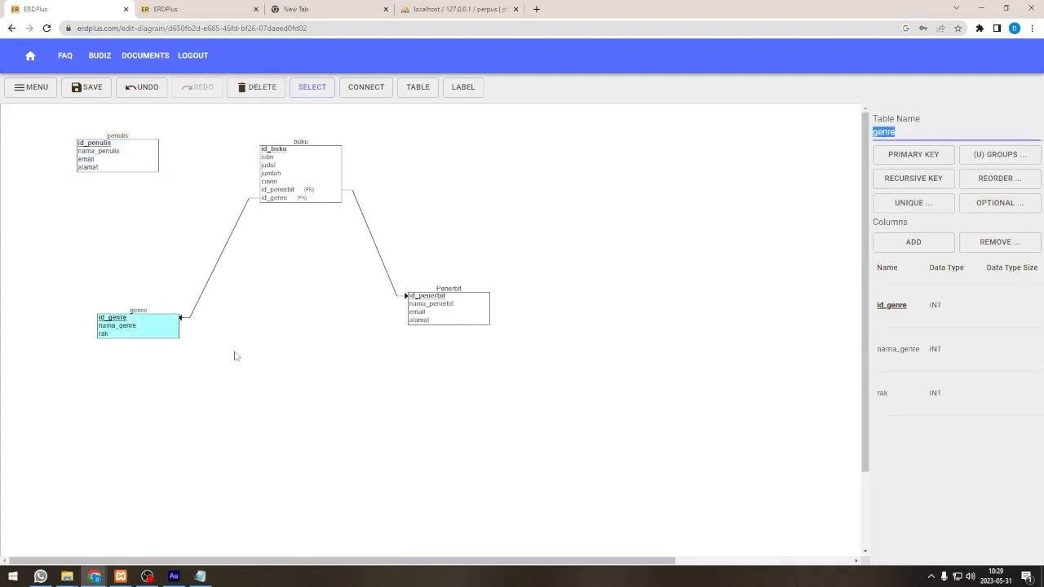
pyautogui.click(134, 144)
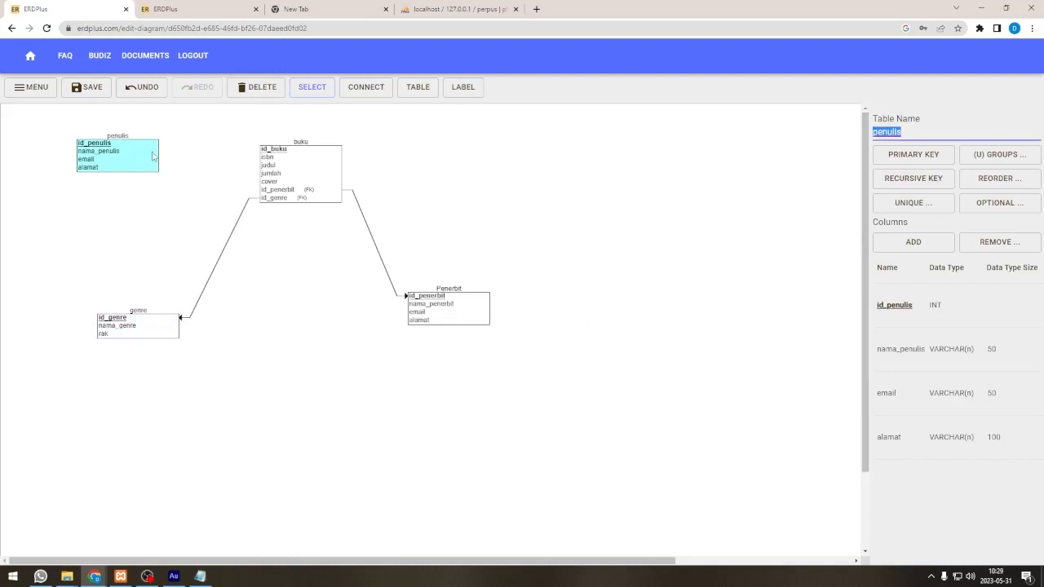
pyautogui.click(149, 325)
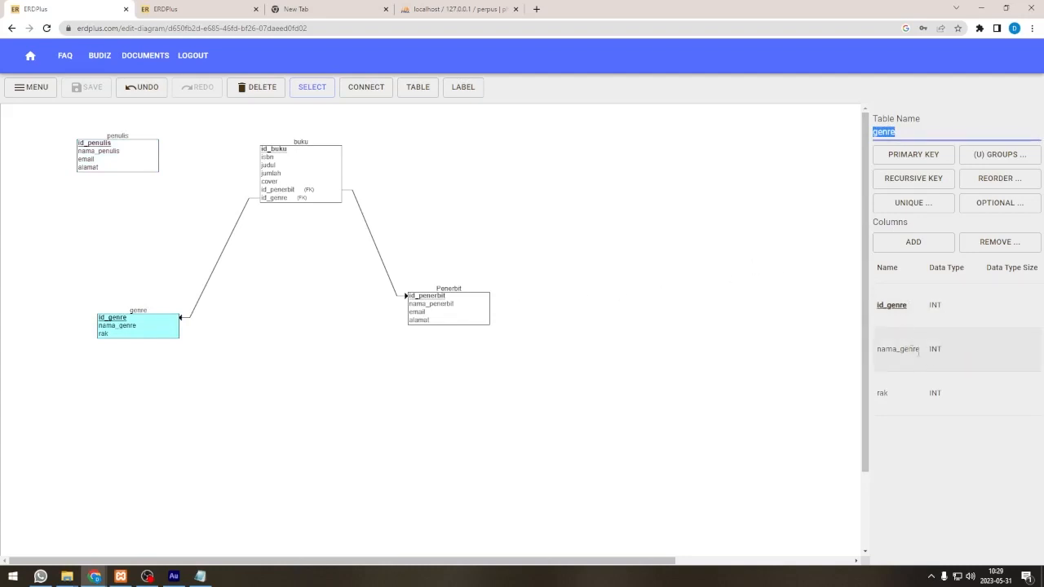
pyautogui.click(957, 357)
pyautogui.click(975, 357)
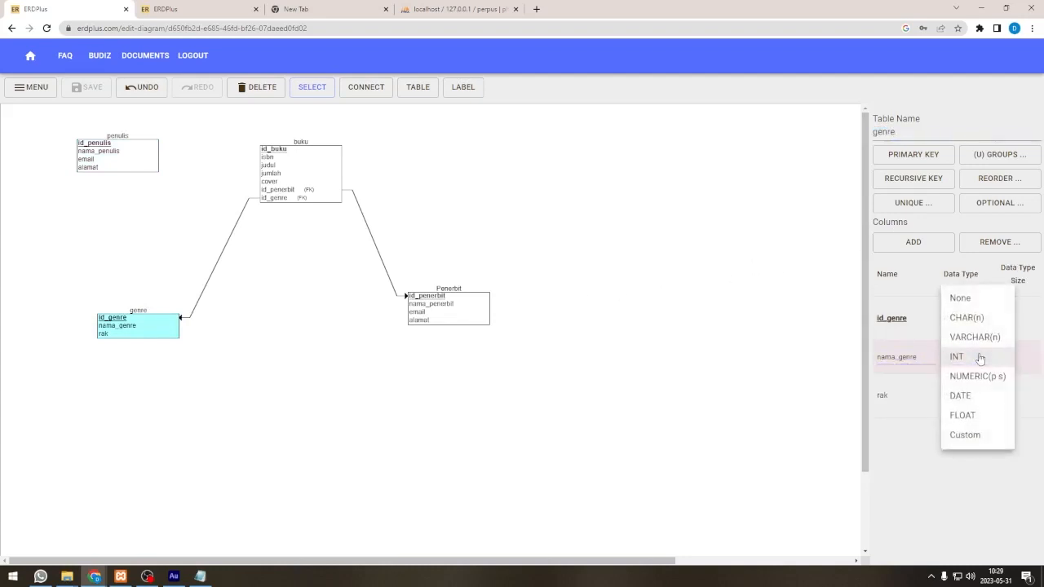
pyautogui.click(975, 337)
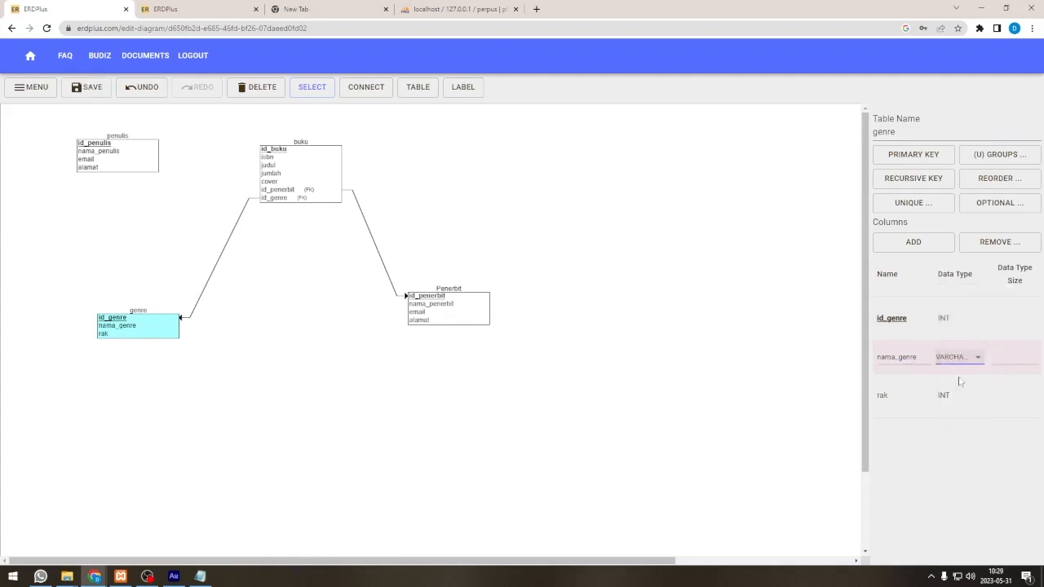
pyautogui.click(950, 395)
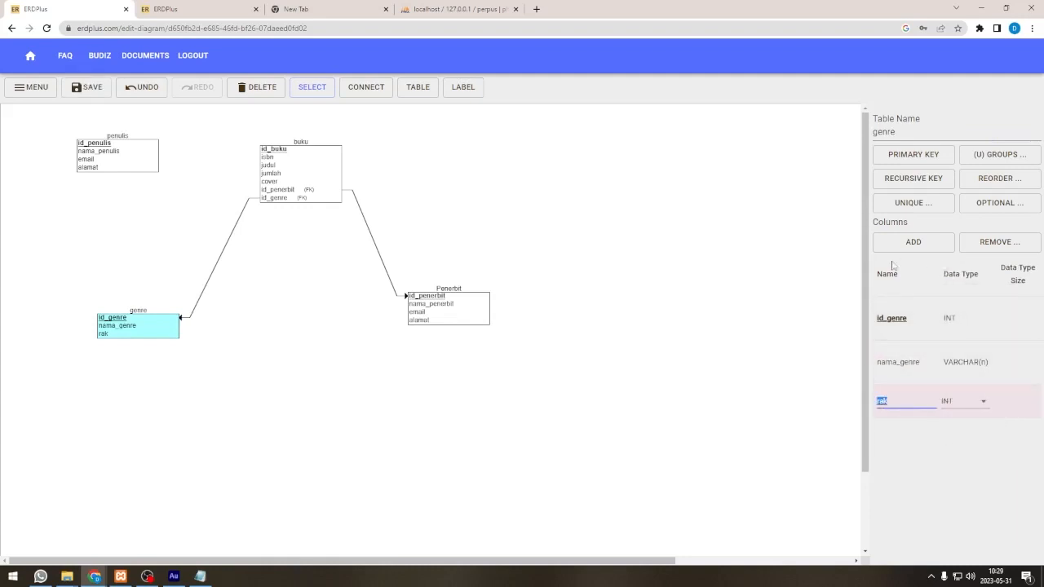
# Step: Set the Penerbit table's nama_penerbit, email and alamat columns to VARCHAR(n)
pyautogui.click(439, 305)
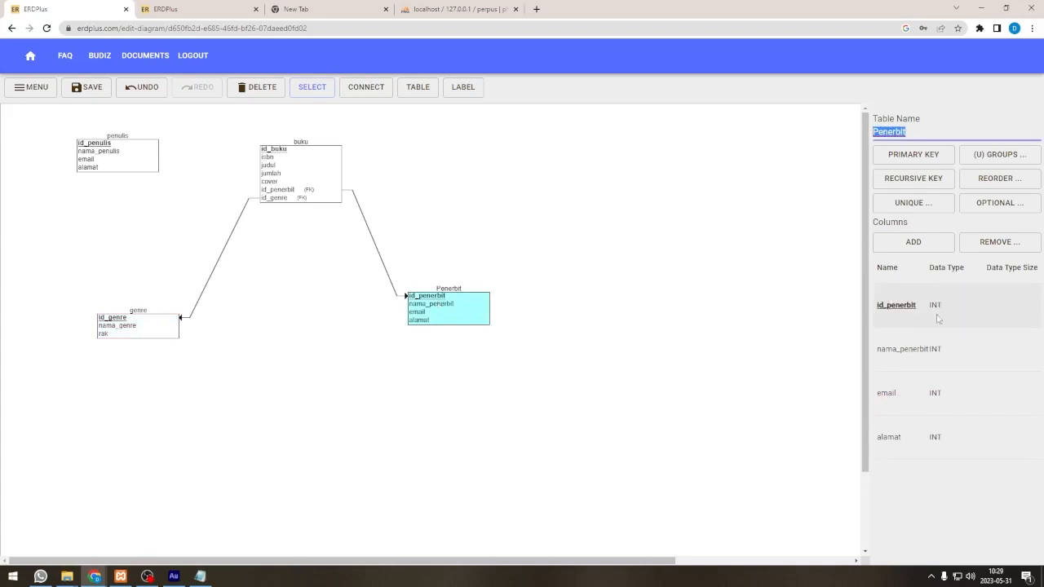
pyautogui.click(1003, 354)
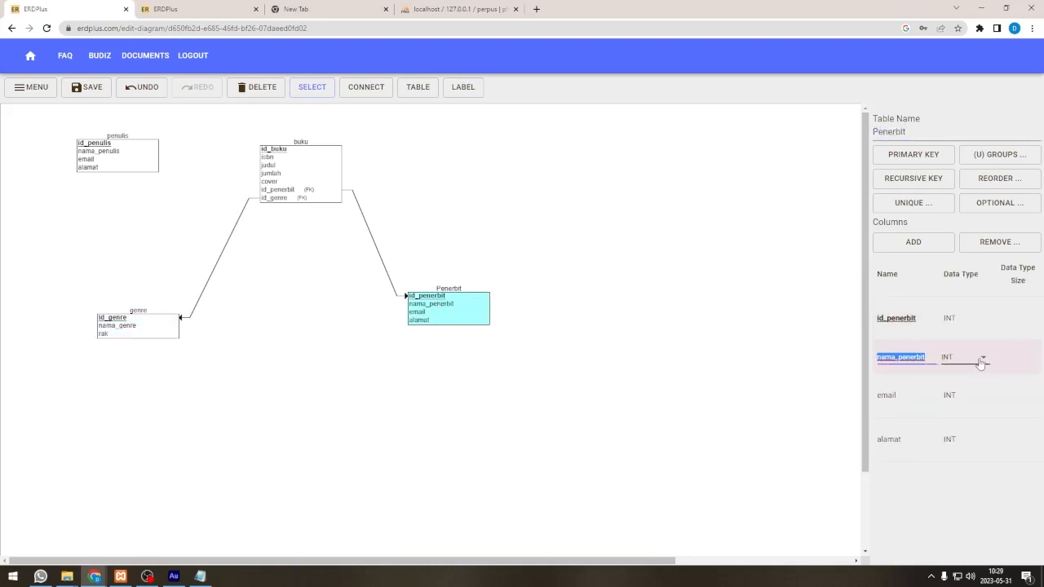
pyautogui.click(979, 356)
pyautogui.click(973, 337)
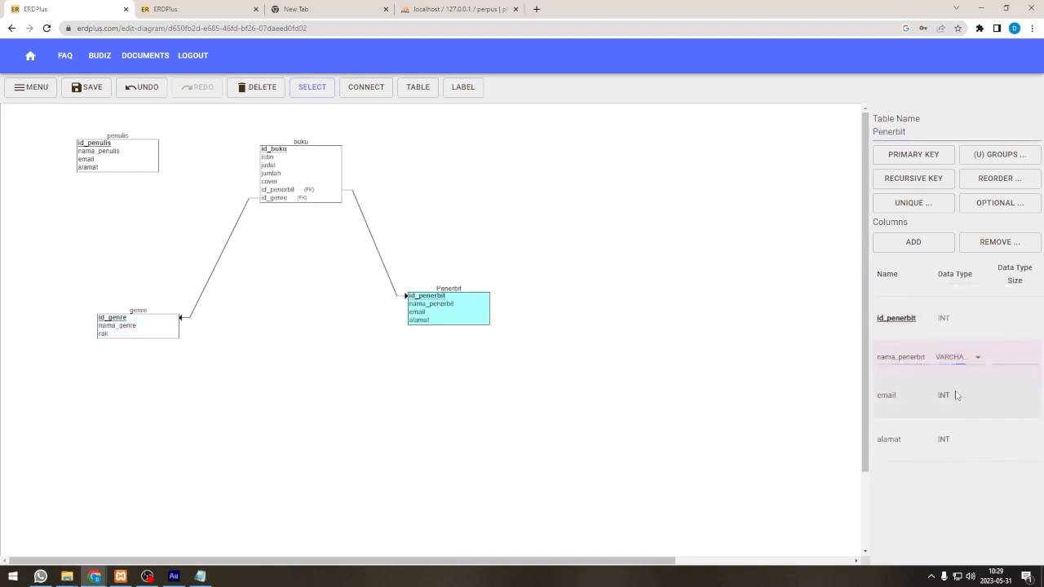
pyautogui.click(966, 399)
pyautogui.click(966, 400)
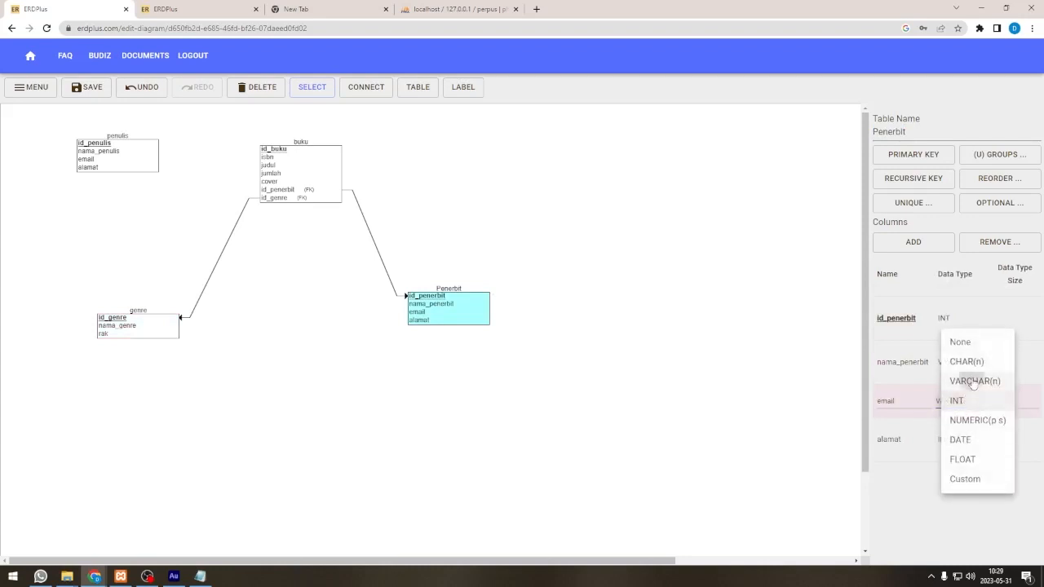
pyautogui.click(970, 380)
pyautogui.click(968, 445)
pyautogui.click(968, 444)
pyautogui.click(970, 421)
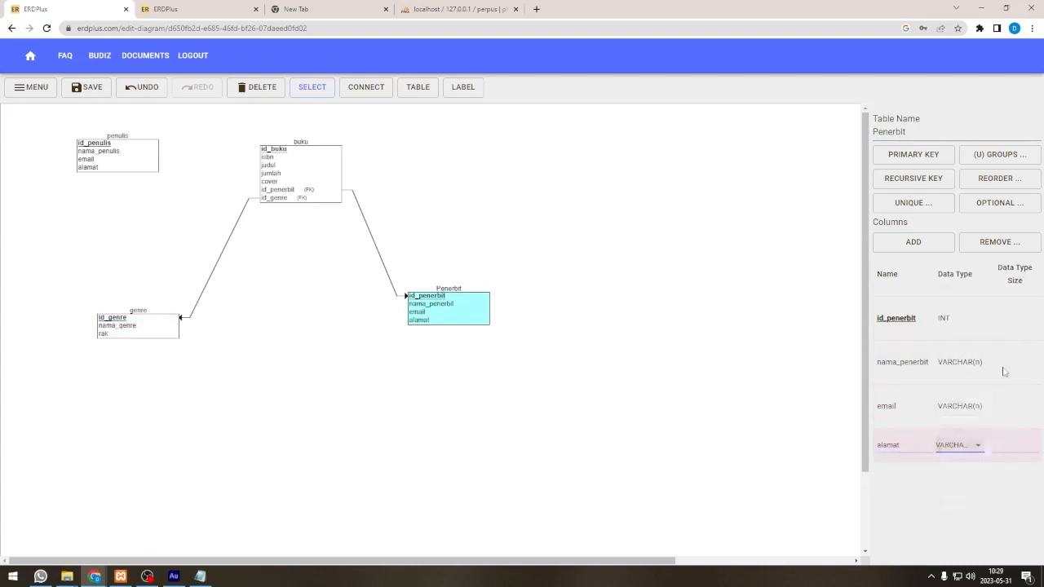
# Step: Set the data type size to 50 for the Penerbit table's publisher name, email and alamat columns
pyautogui.click(1009, 361)
pyautogui.write('50')
pyautogui.click(1009, 360)
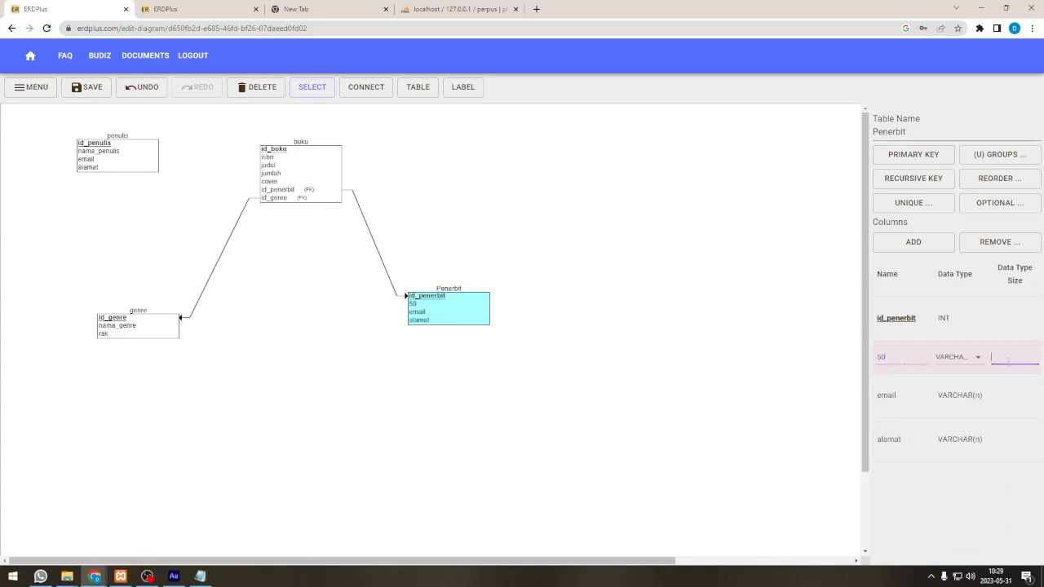
pyautogui.click(1005, 399)
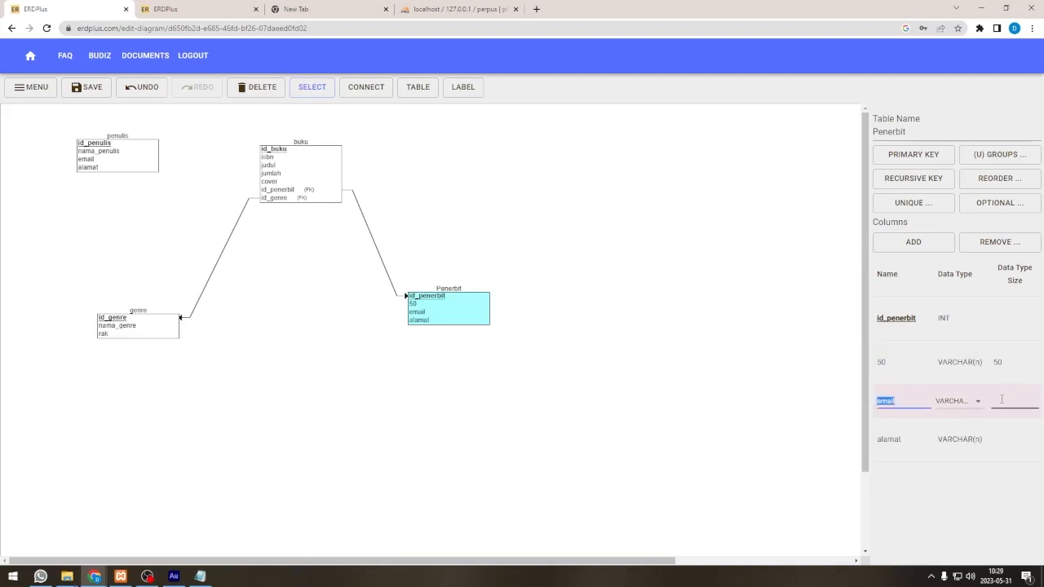
pyautogui.write('50')
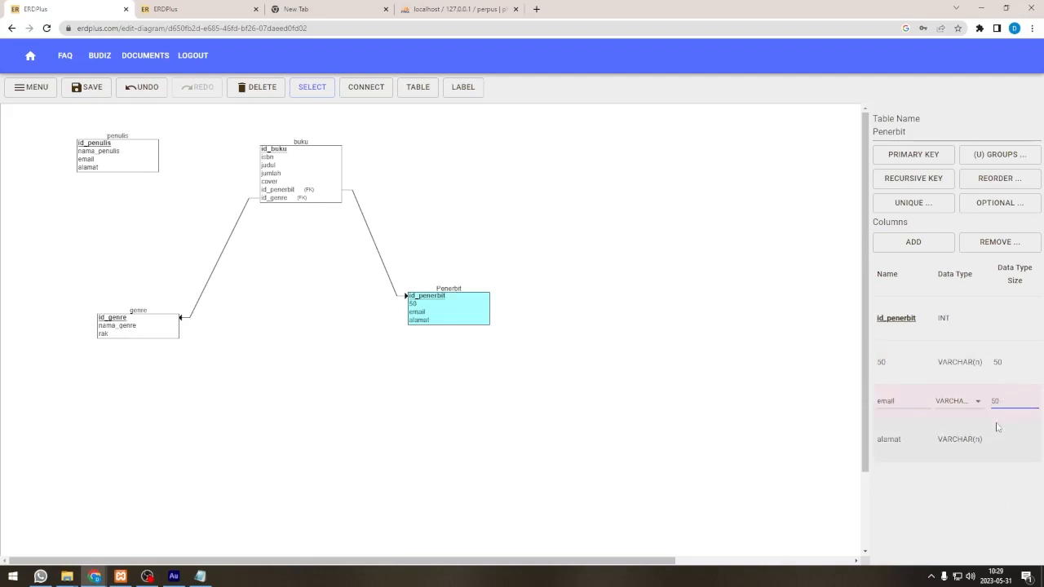
pyautogui.click(1004, 441)
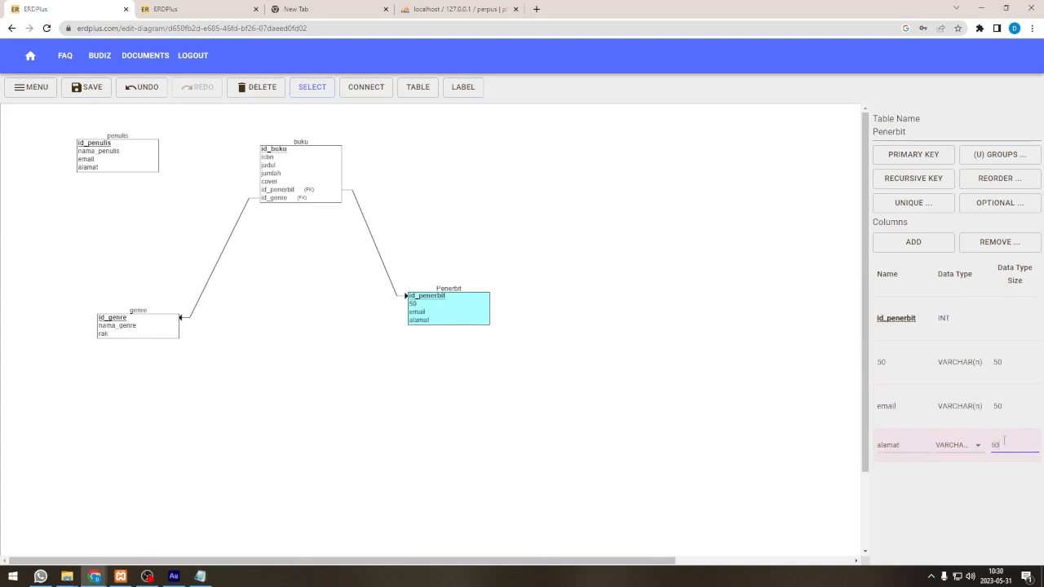
pyautogui.write('50')
pyautogui.click(628, 300)
# Step: Connect the penulis table to the buku table so that id_penulis is added to buku as a foreign key
pyautogui.click(123, 158)
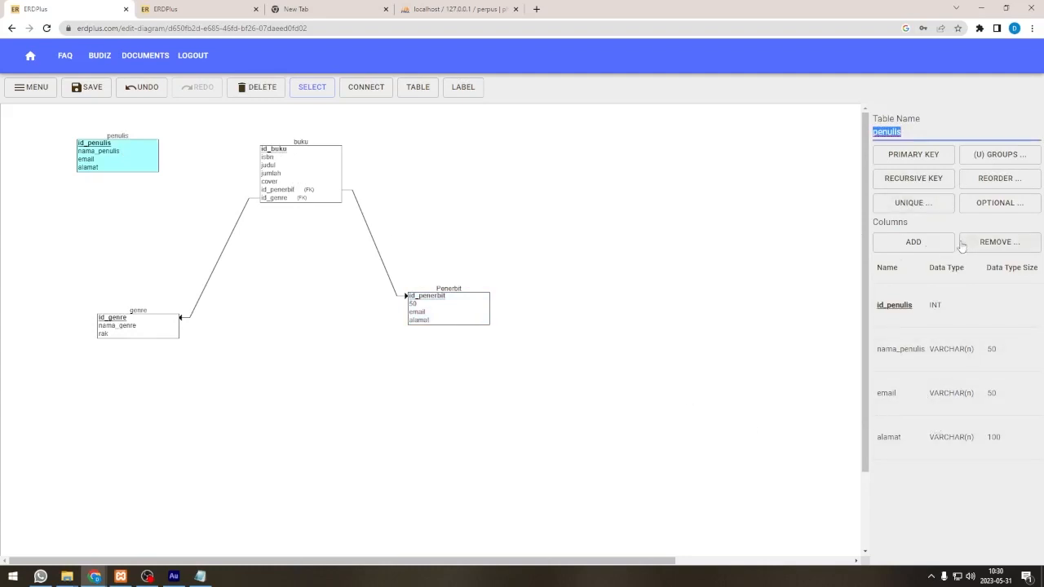
pyautogui.click(366, 87)
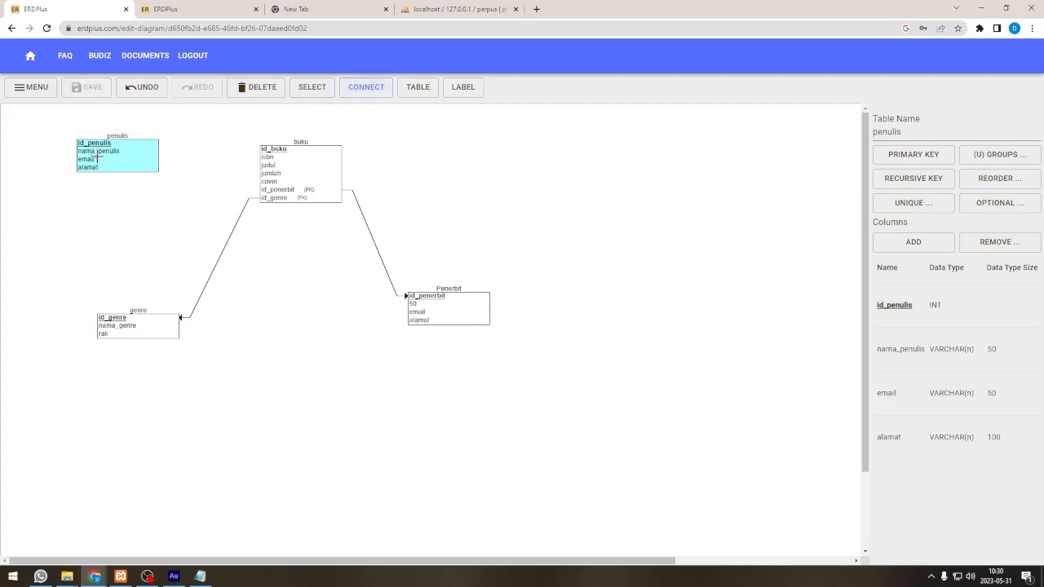
pyautogui.moveTo(138, 152); pyautogui.dragTo(268, 175)
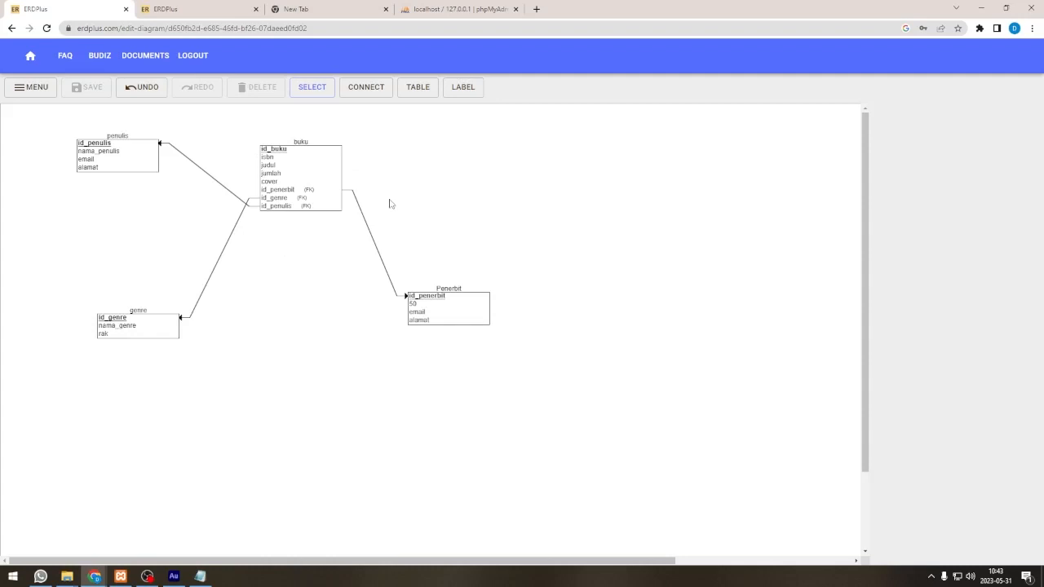
# Step: Review the column data types and sizes of the penulis, genre, buku and Penerbit tables
pyautogui.click(129, 155)
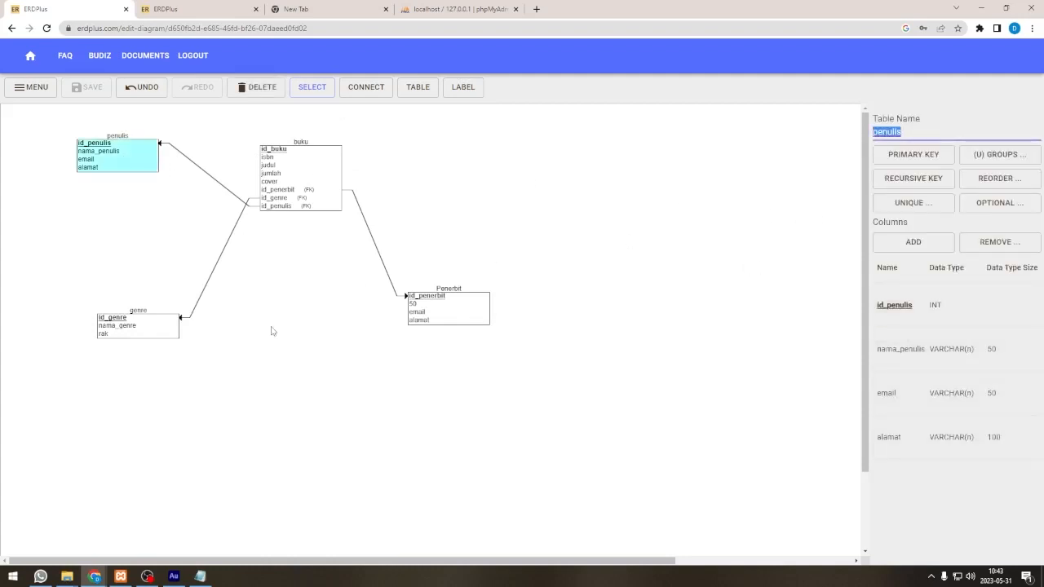
pyautogui.click(170, 333)
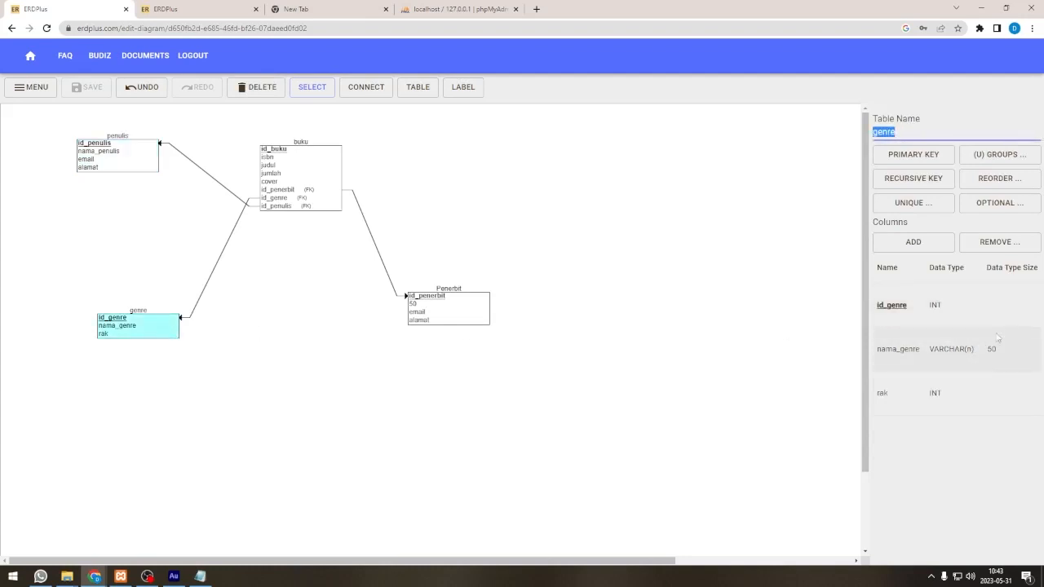
pyautogui.click(319, 175)
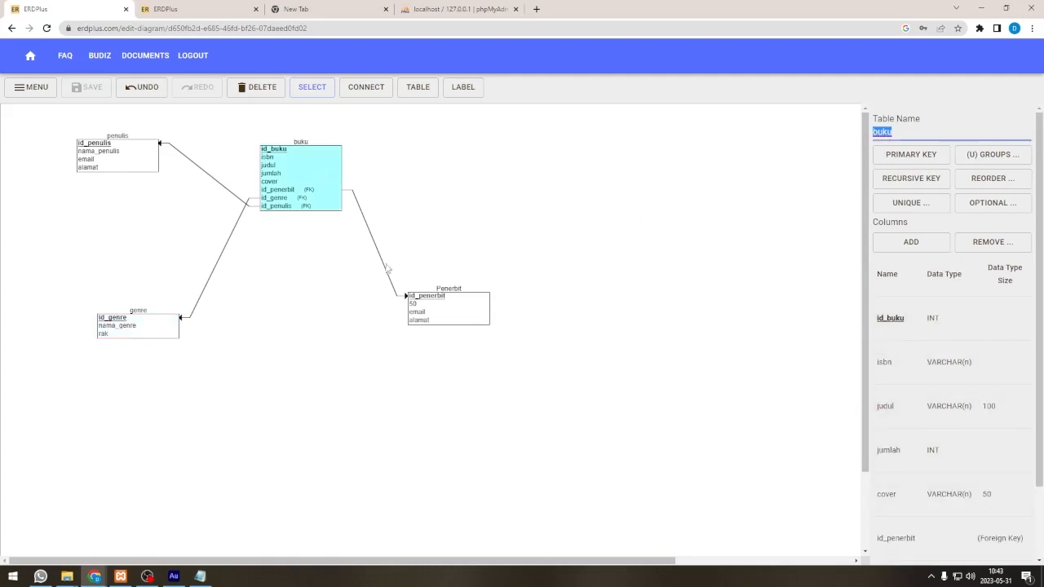
pyautogui.click(442, 316)
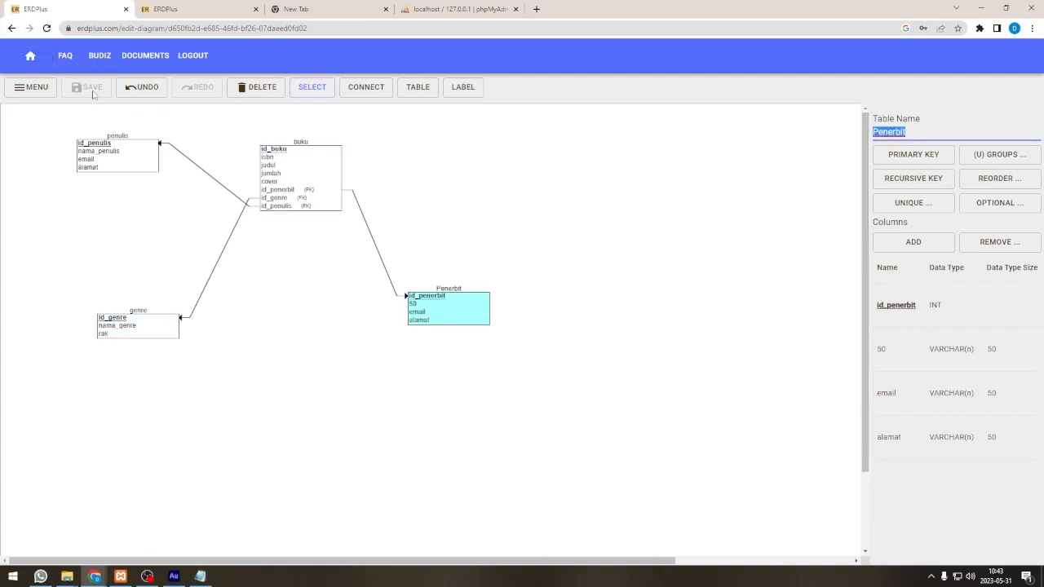
# Step: Return to the documents list and generate the SQL for the myLibrary relational schema
pyautogui.click(139, 58)
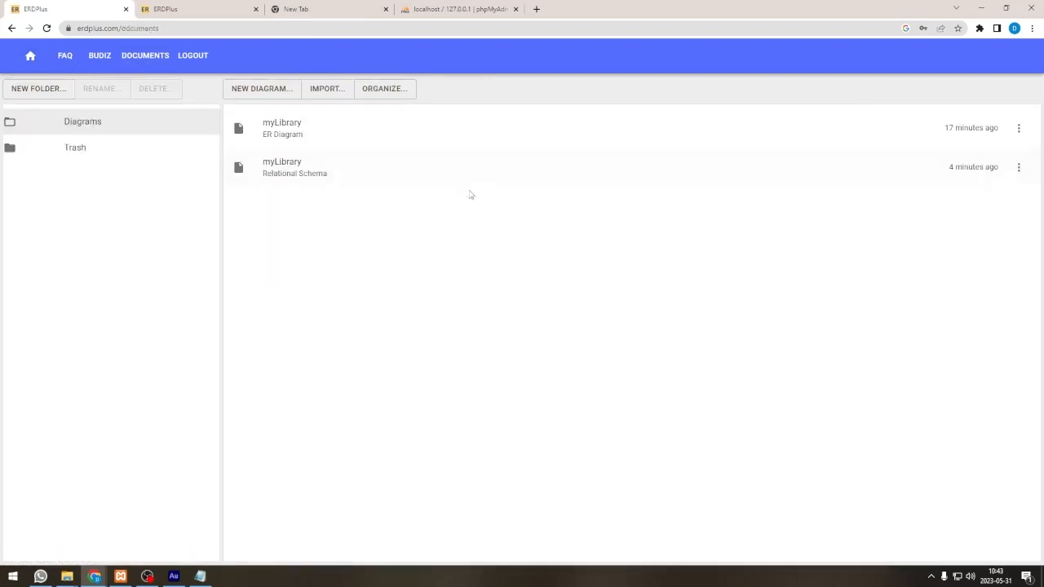
pyautogui.click(968, 181)
pyautogui.click(130, 59)
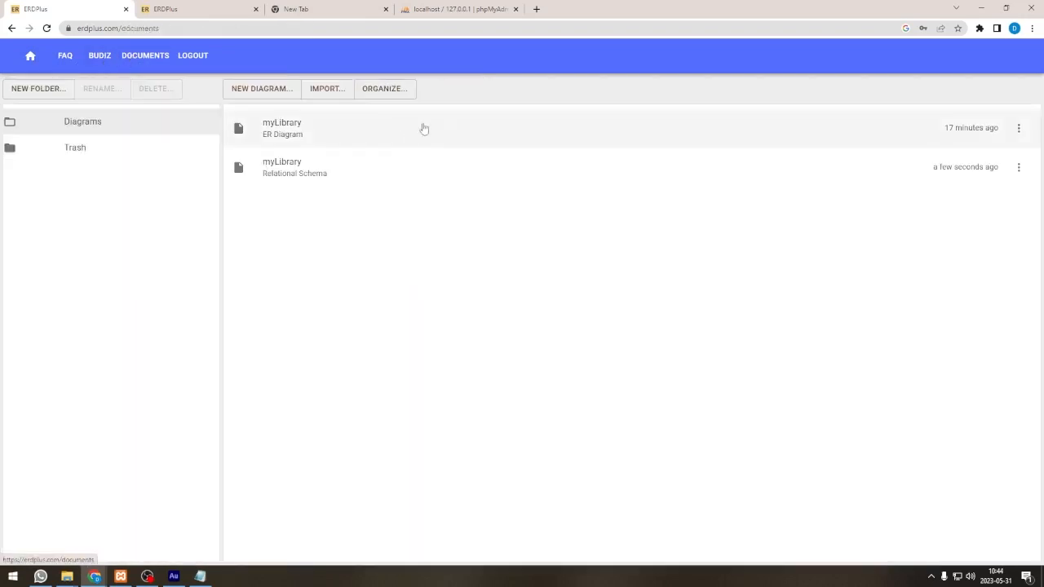
pyautogui.click(1019, 168)
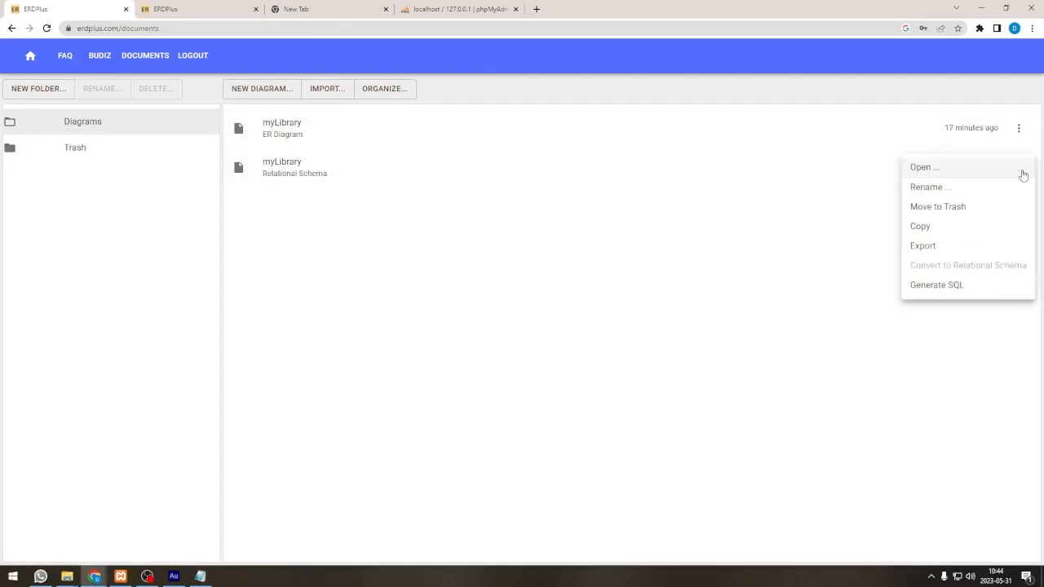
pyautogui.click(932, 286)
# Step: Look through the generated CREATE TABLE statements, copy the whole SQL script and close it
pyautogui.scroll(-2, 513, 219)
pyautogui.scroll(2, 506, 303)
pyautogui.scroll(-2, 506, 303)
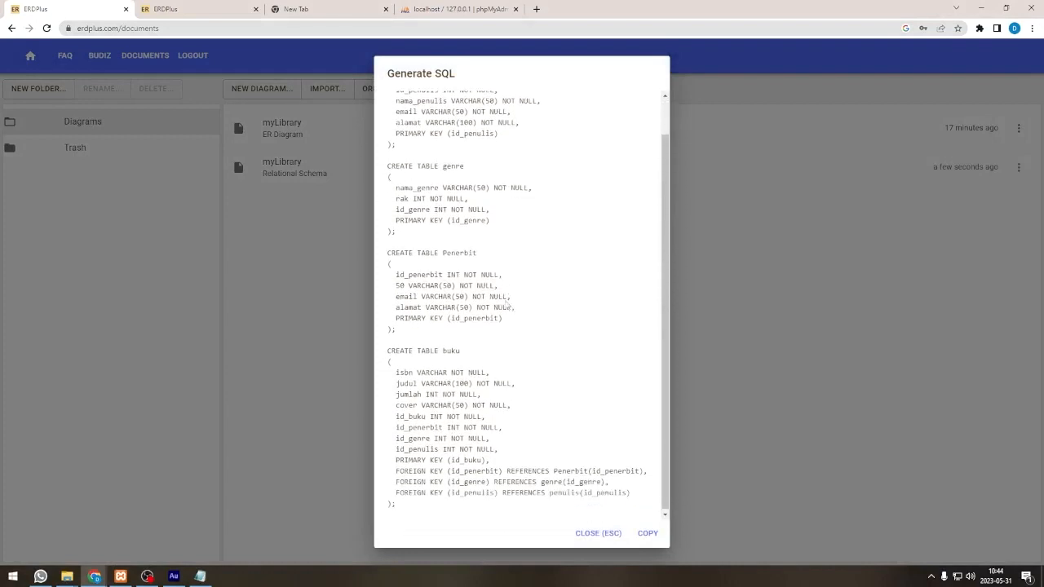
pyautogui.click(651, 533)
pyautogui.click(612, 535)
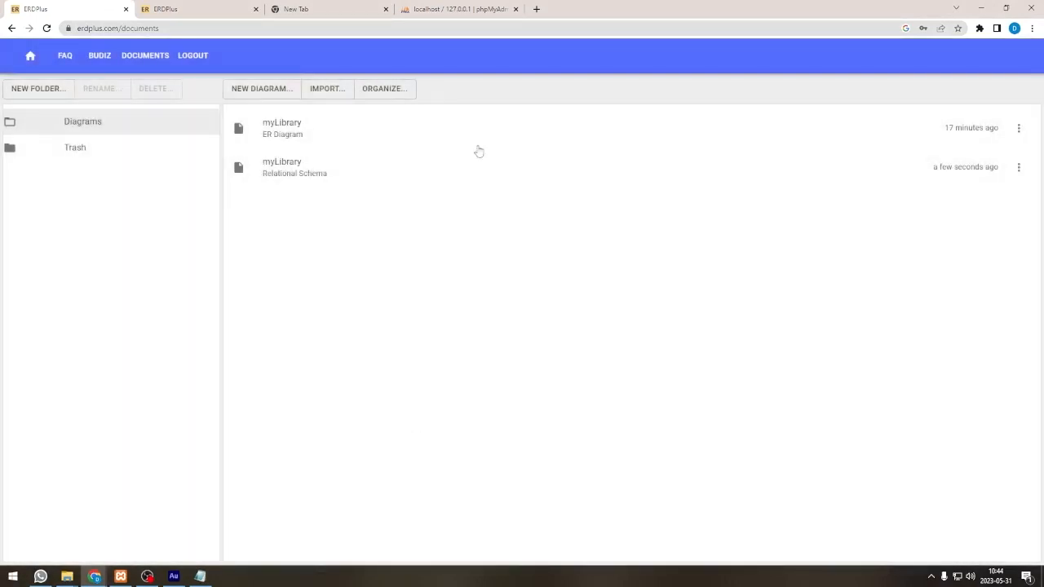
# Step: Switch to phpMyAdmin and create a database named perpus with the utf8_general_ci collation
pyautogui.click(454, 9)
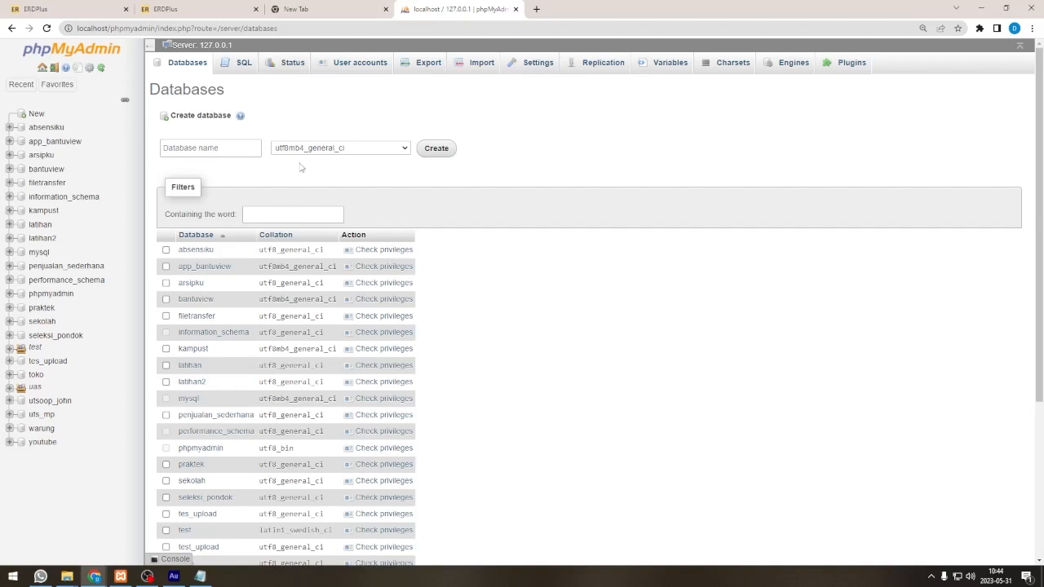
pyautogui.click(238, 149)
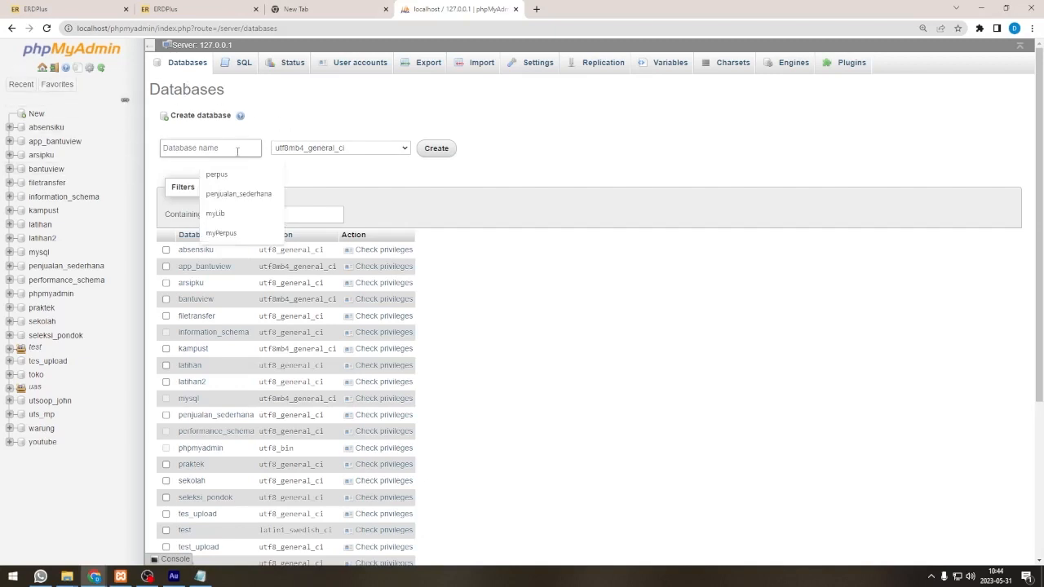
pyautogui.write('perpus')
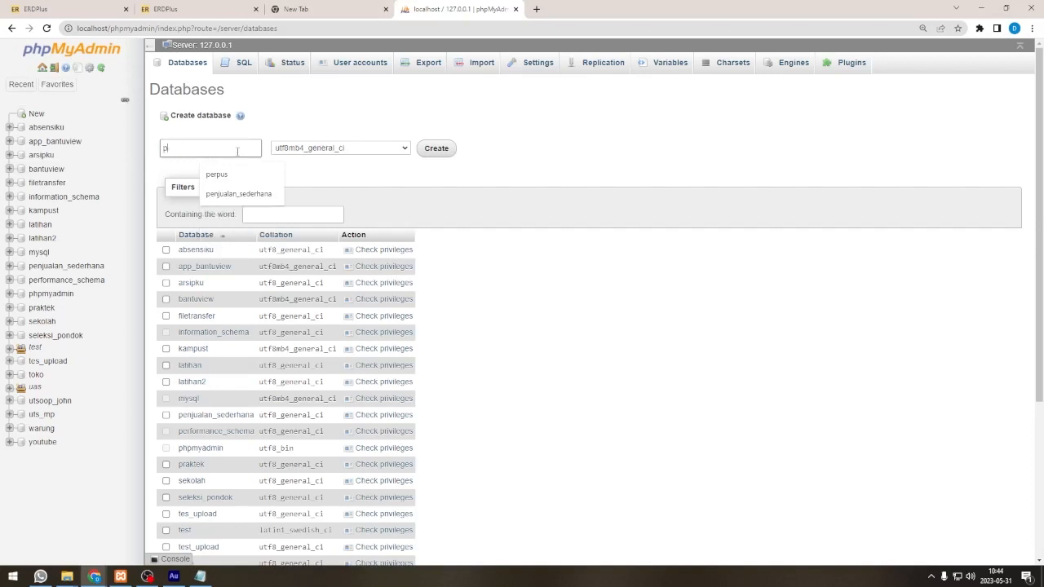
pyautogui.click(276, 149)
pyautogui.scroll(-10, 347, 277)
pyautogui.scroll(15, 345, 283)
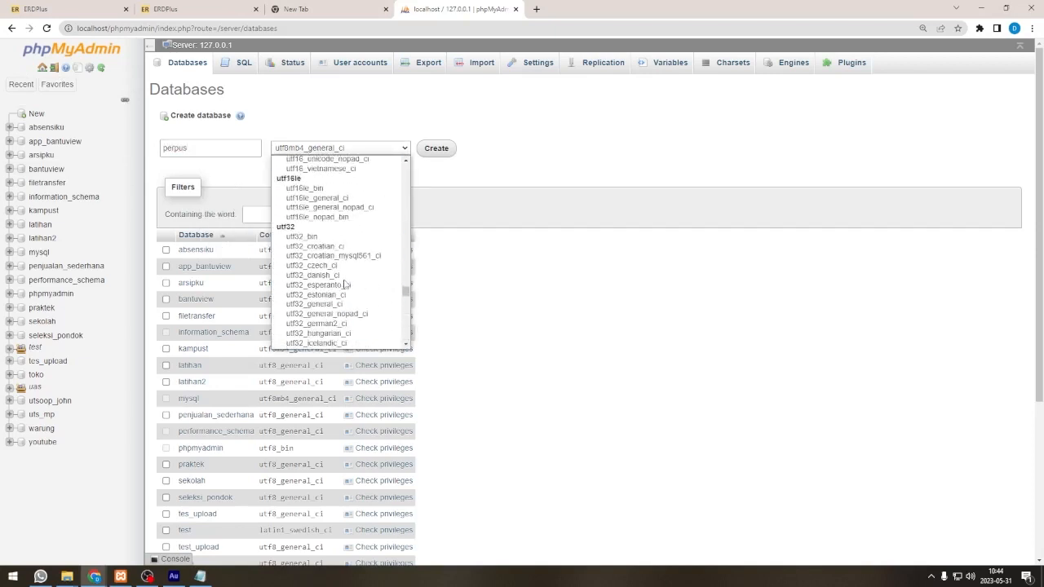
pyautogui.scroll(-15, 342, 283)
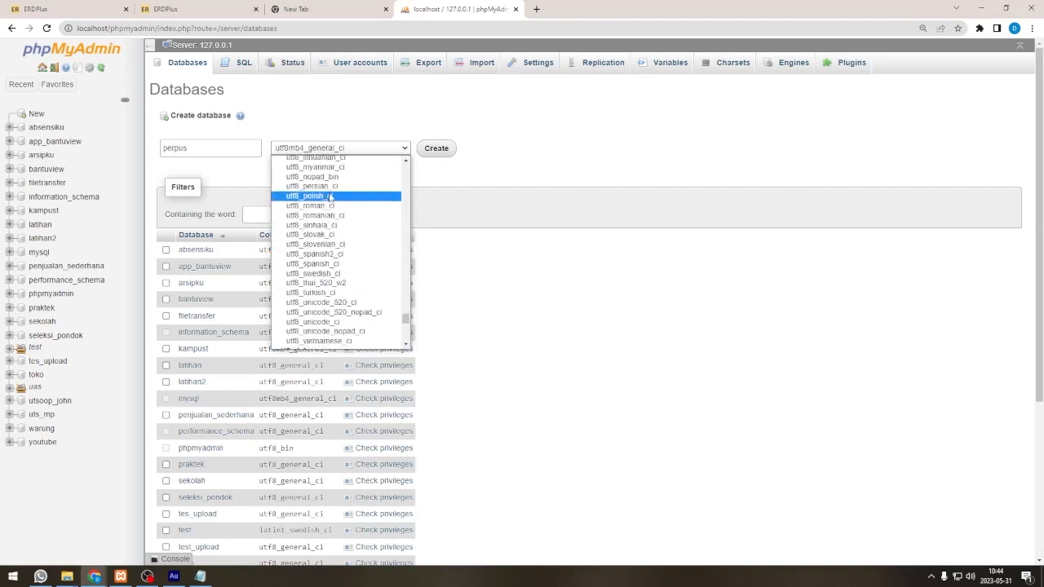
pyautogui.scroll(4, 327, 249)
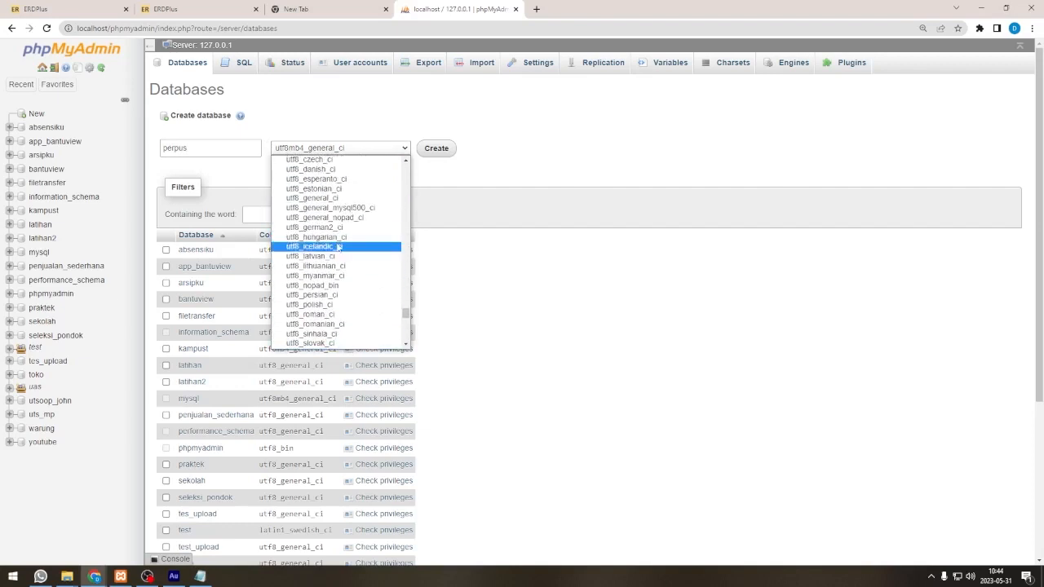
pyautogui.click(322, 198)
pyautogui.click(443, 152)
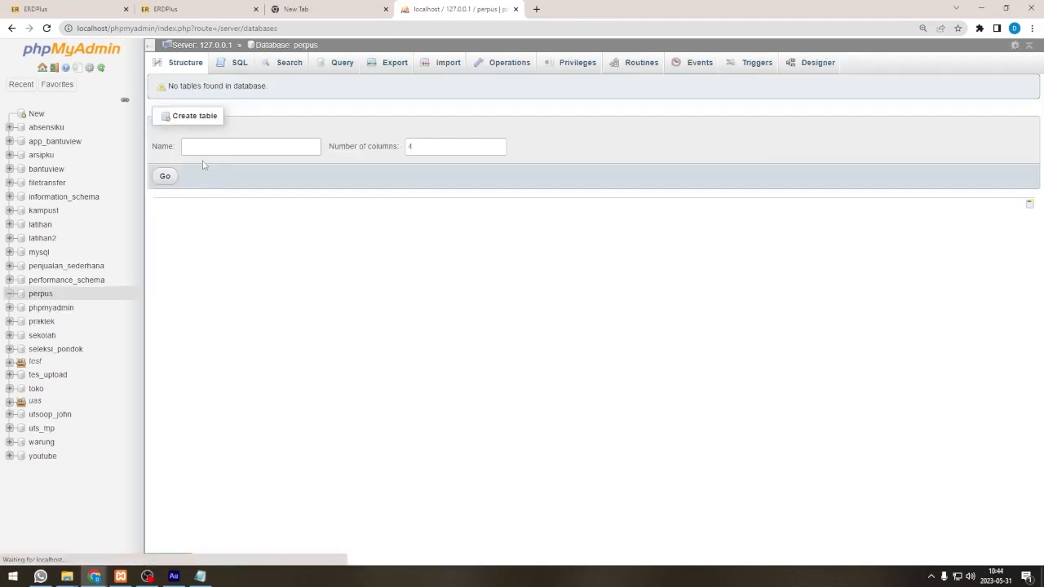
# Step: Open the SQL query editor for the perpus database and paste in the copied CREATE TABLE script
pyautogui.click(230, 59)
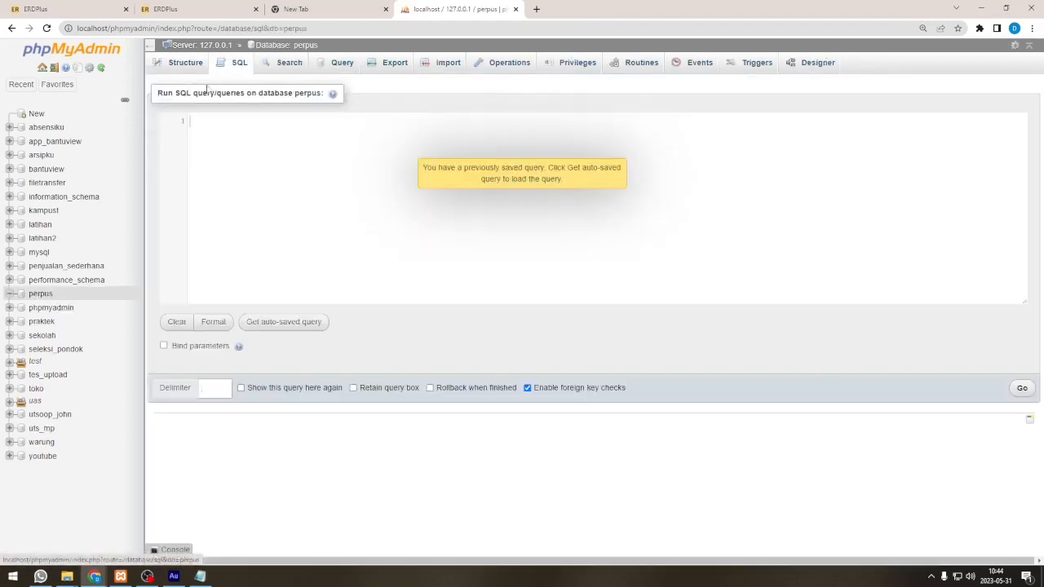
pyautogui.rightClick(245, 134)
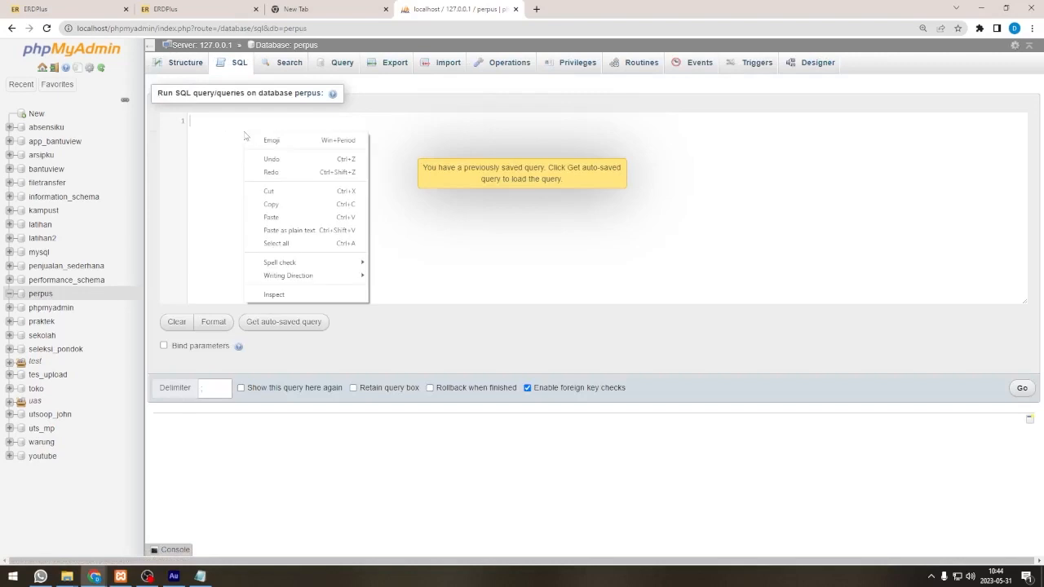
pyautogui.click(279, 219)
# Step: Rename the column 50 in the Penerbit table's CREATE statement to nama_penerbit, keeping its VARCHAR(50) type
pyautogui.scroll(6, 300, 191)
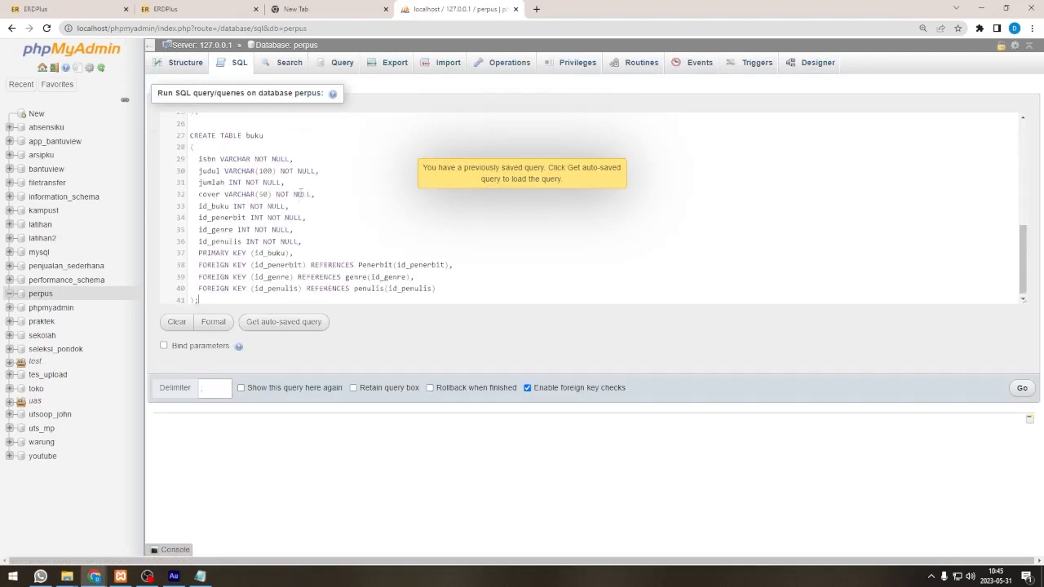
pyautogui.scroll(-2, 300, 192)
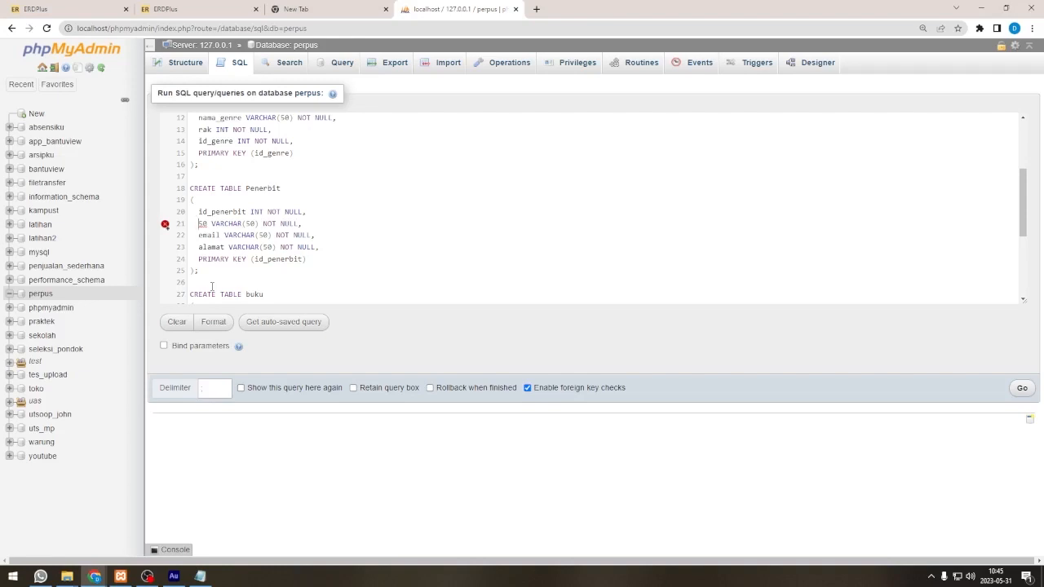
pyautogui.write('nama_penerbit')
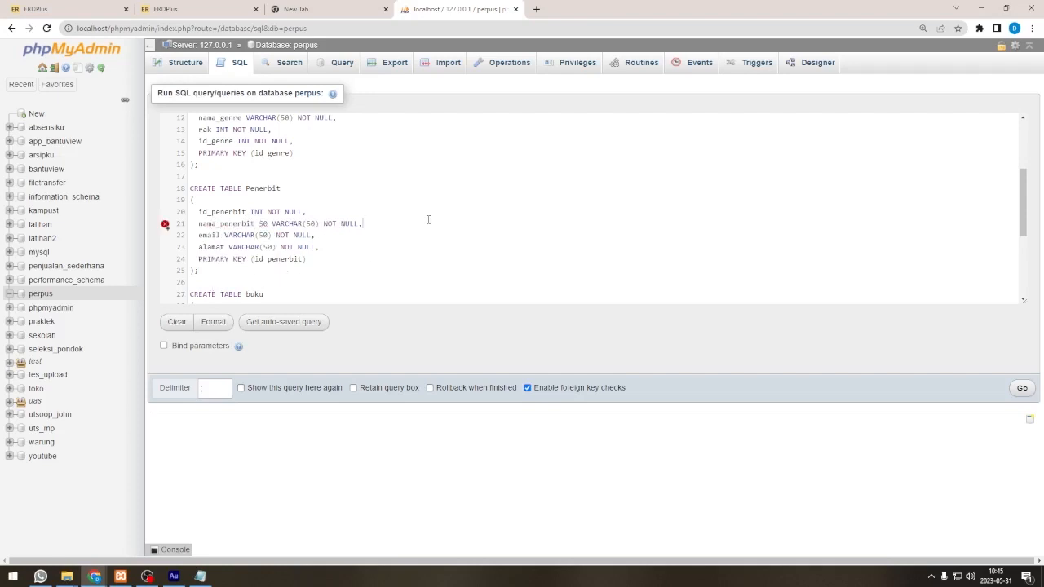
pyautogui.doubleClick(263, 223)
pyautogui.press('BackSpace')
# Step: Check the CREATE TABLE statements of all four tables and try to run the script on the perpus database
pyautogui.scroll(3, 348, 203)
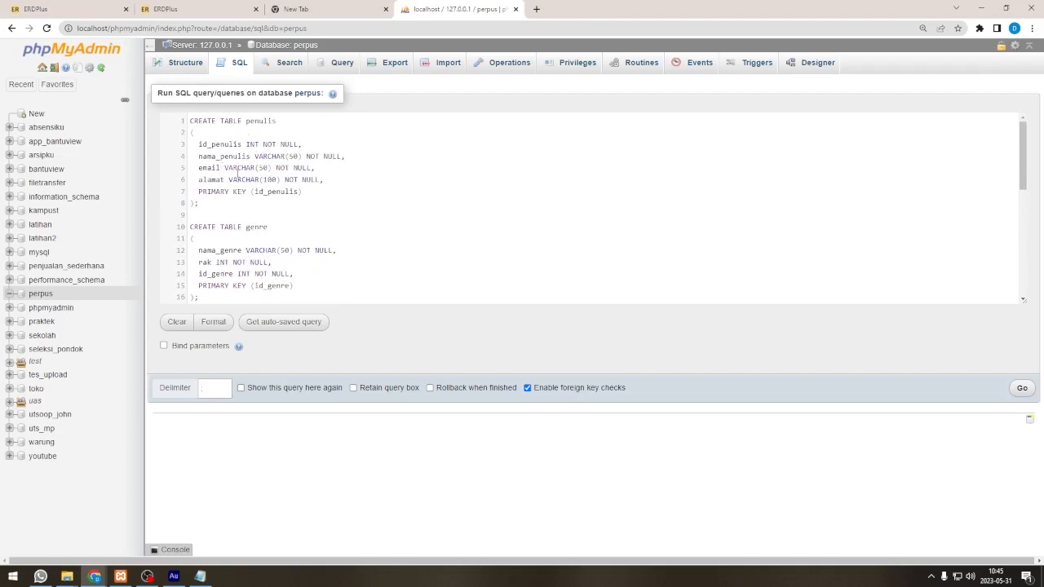
pyautogui.scroll(-3, 237, 171)
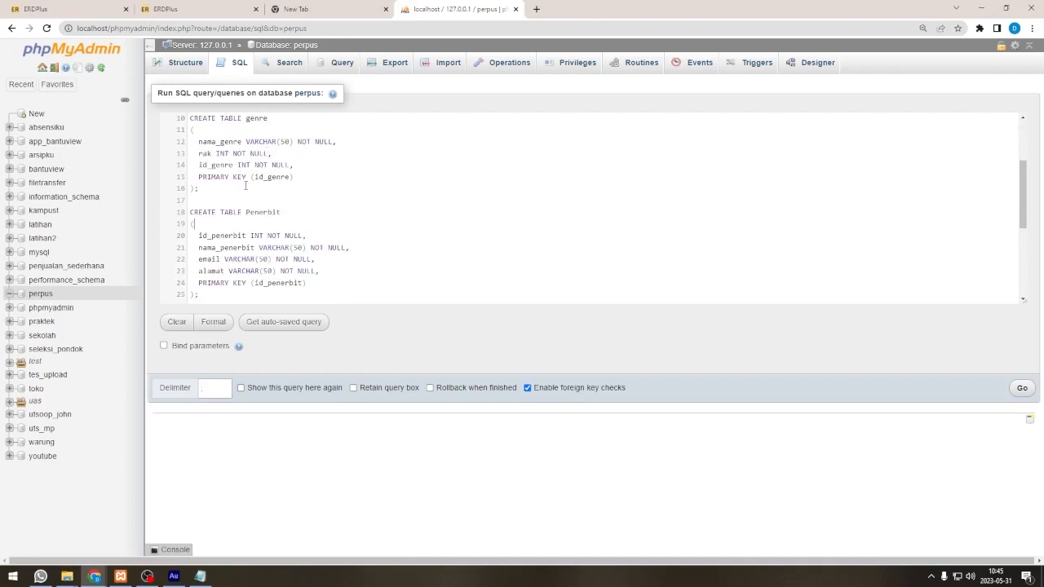
pyautogui.scroll(-5, 247, 211)
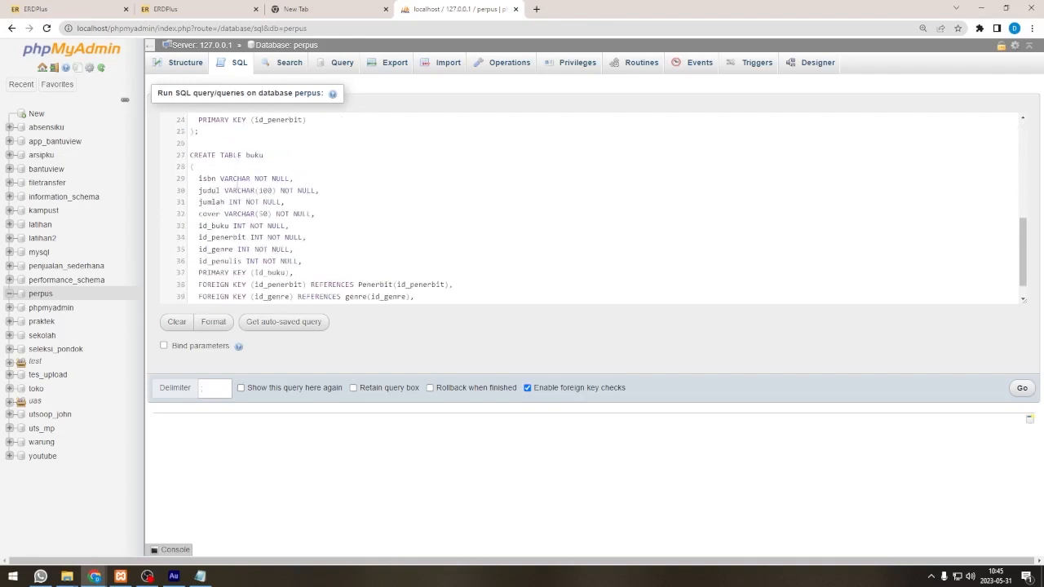
pyautogui.scroll(-1, 288, 221)
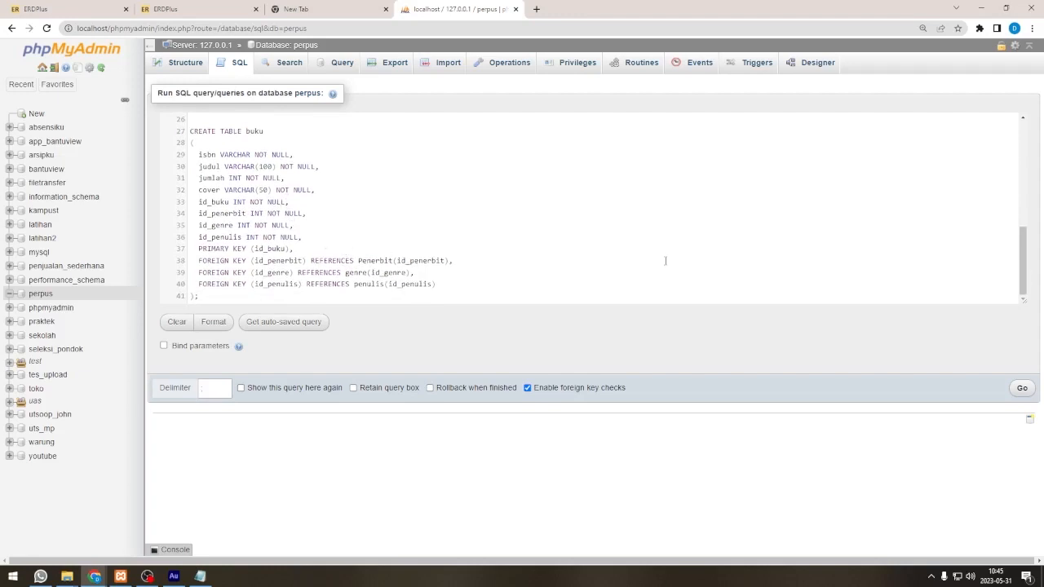
pyautogui.click(1022, 388)
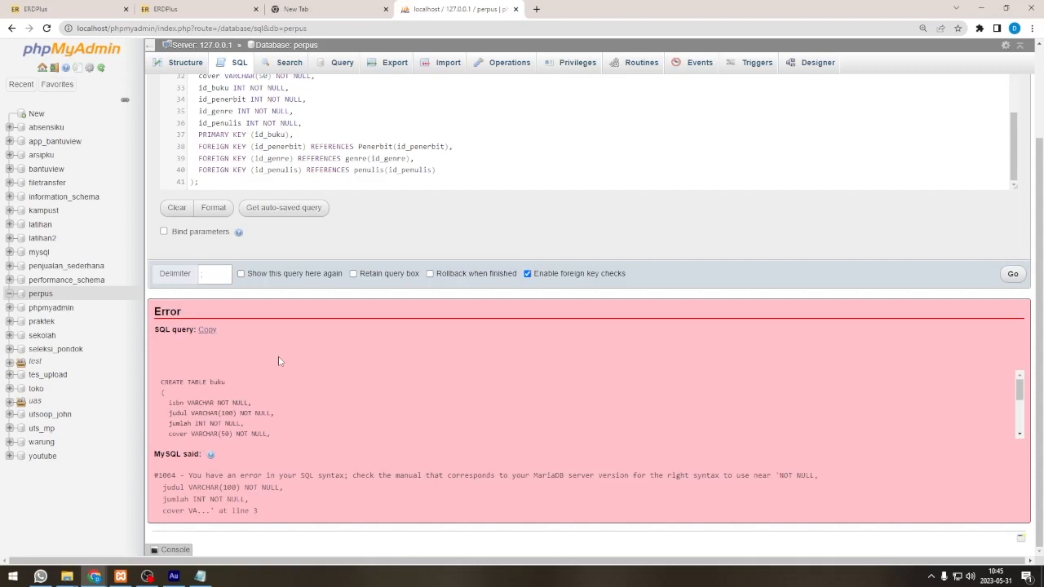
# Step: Set the isbn column's type to VARCHAR(50) in the buku table's CREATE statement
pyautogui.scroll(2, 287, 218)
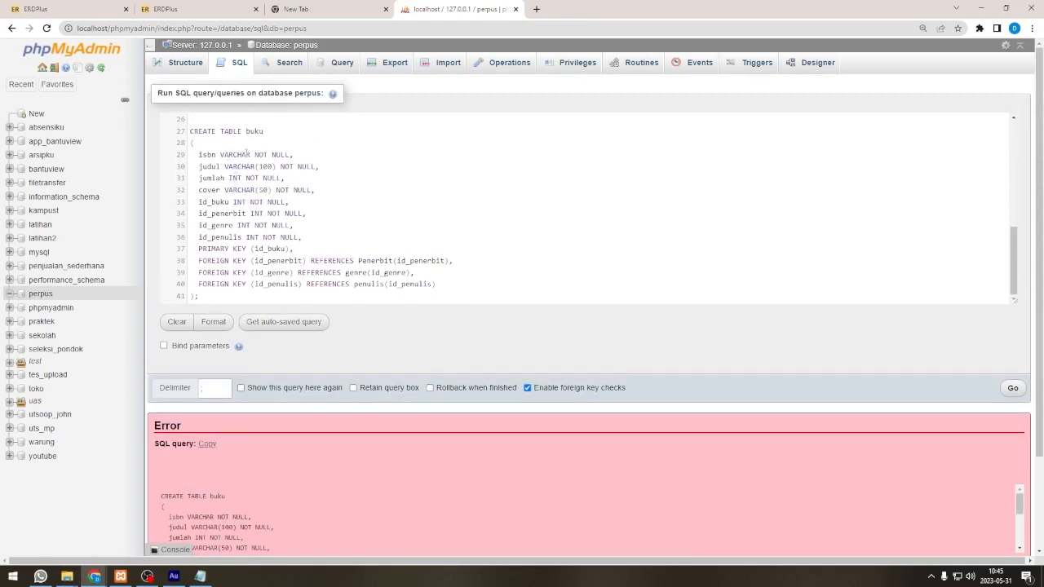
pyautogui.write('(50)')
# Step: Switch to ERDPlus, open the myLibrary relational schema and set the buku table's isbn data type size to 13
pyautogui.click(94, 9)
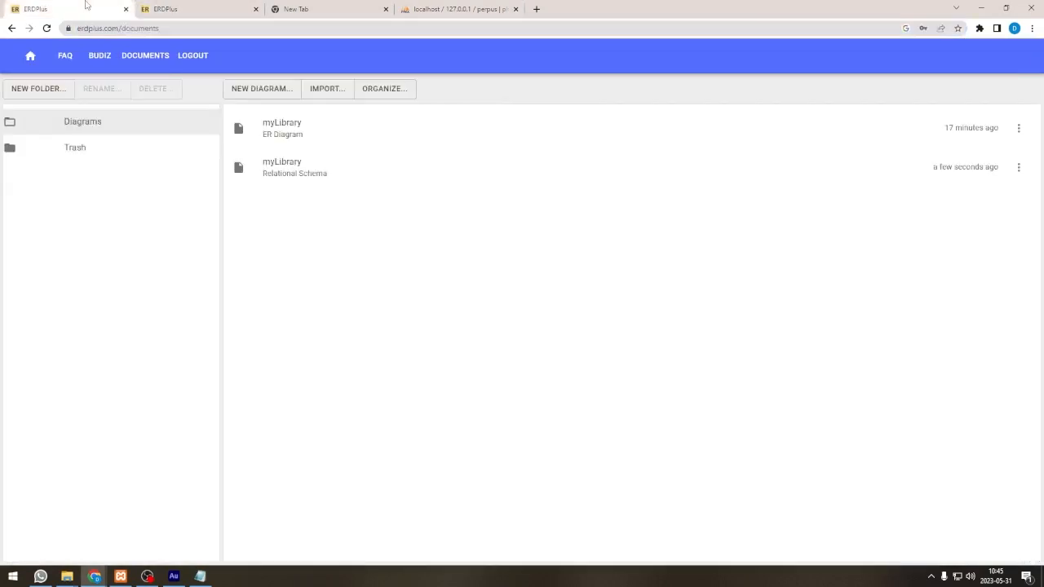
pyautogui.click(384, 177)
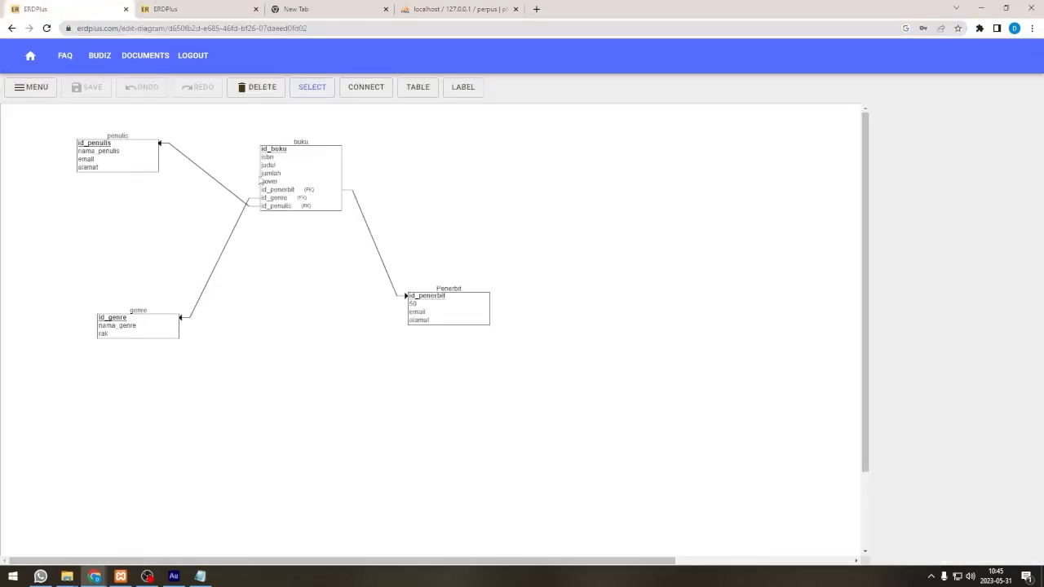
pyautogui.click(287, 170)
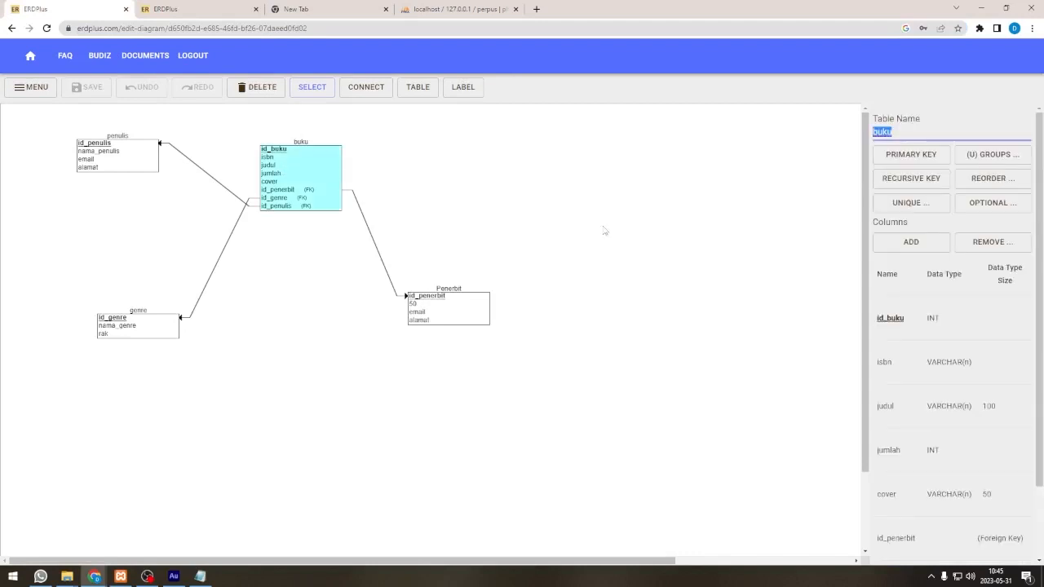
pyautogui.click(969, 361)
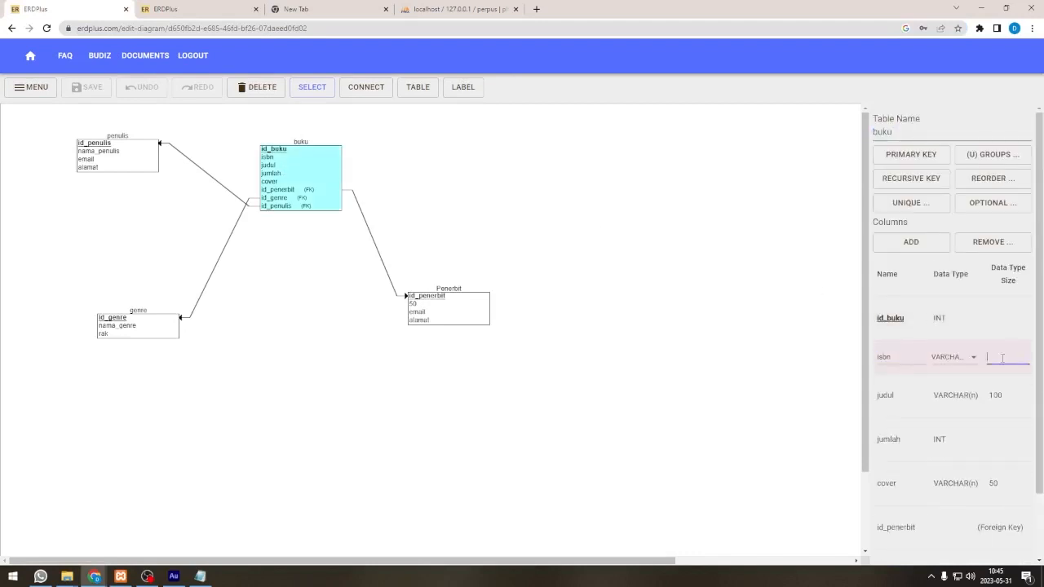
pyautogui.write('13')
pyautogui.click(596, 256)
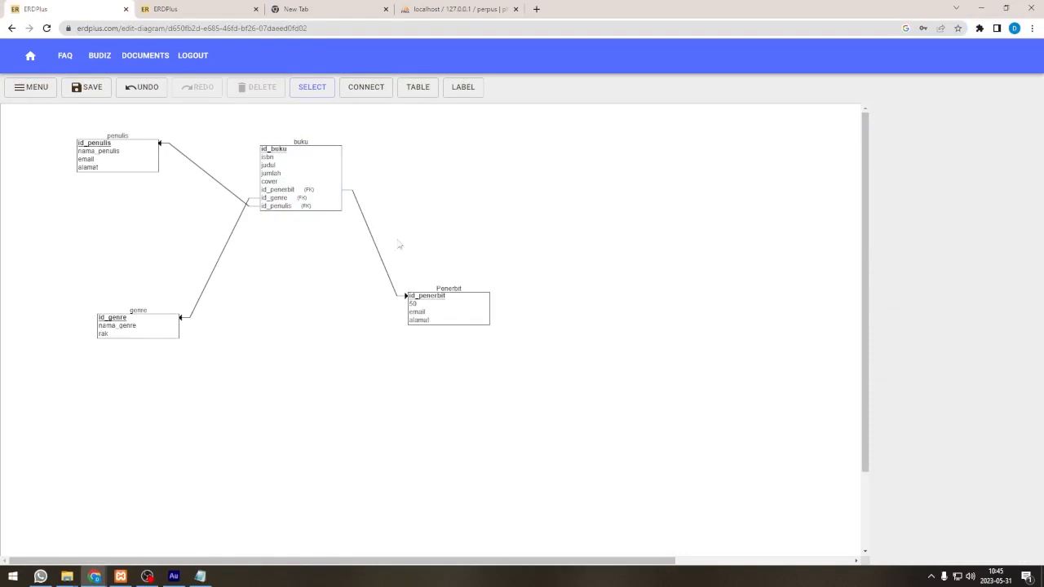
# Step: Switch back to phpMyAdmin, copy the whole corrected script and open the perpus table list, discarding the unsaved query
pyautogui.click(456, 9)
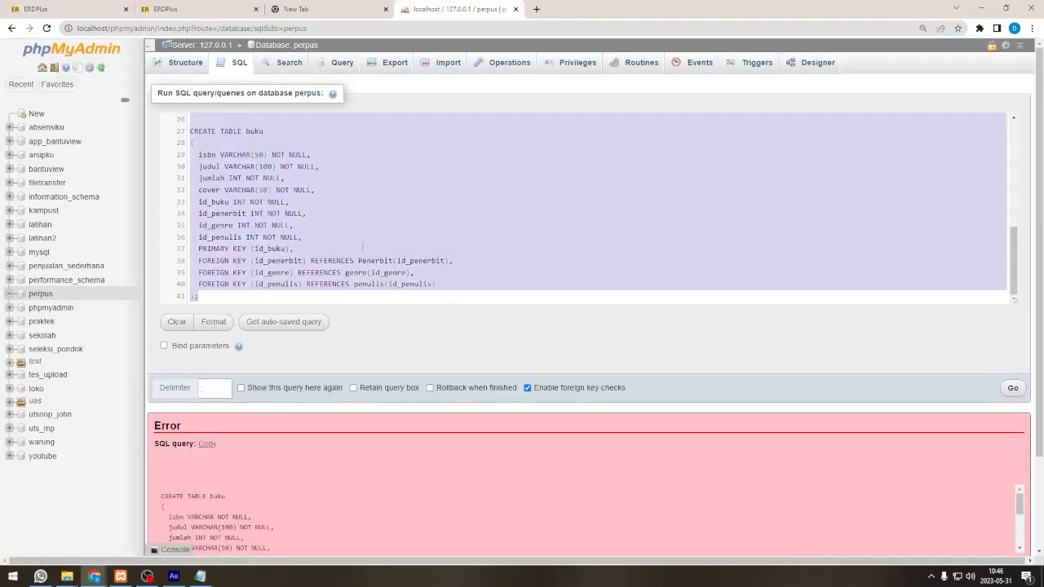
pyautogui.click(122, 293)
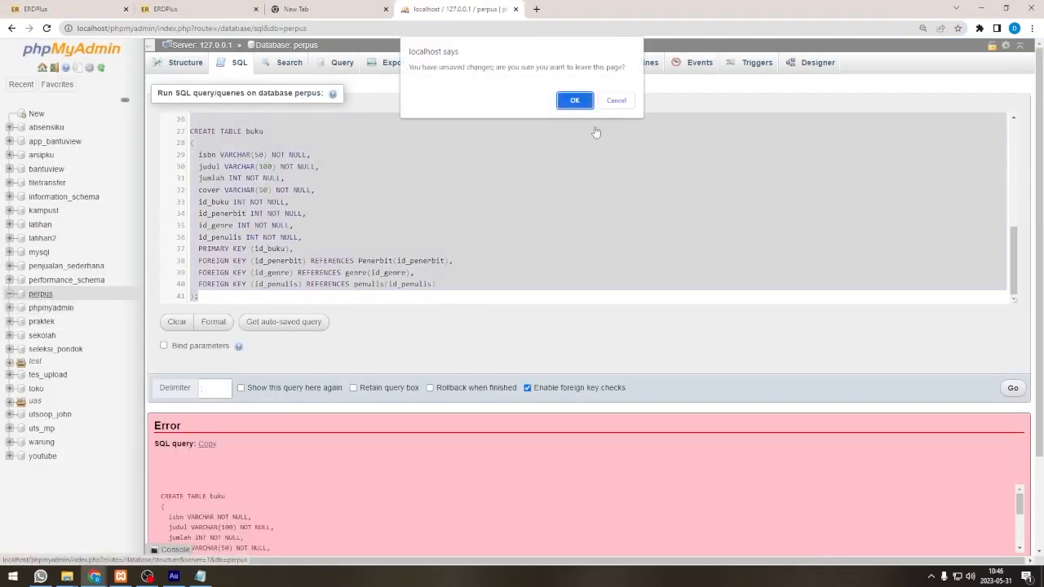
pyautogui.click(575, 101)
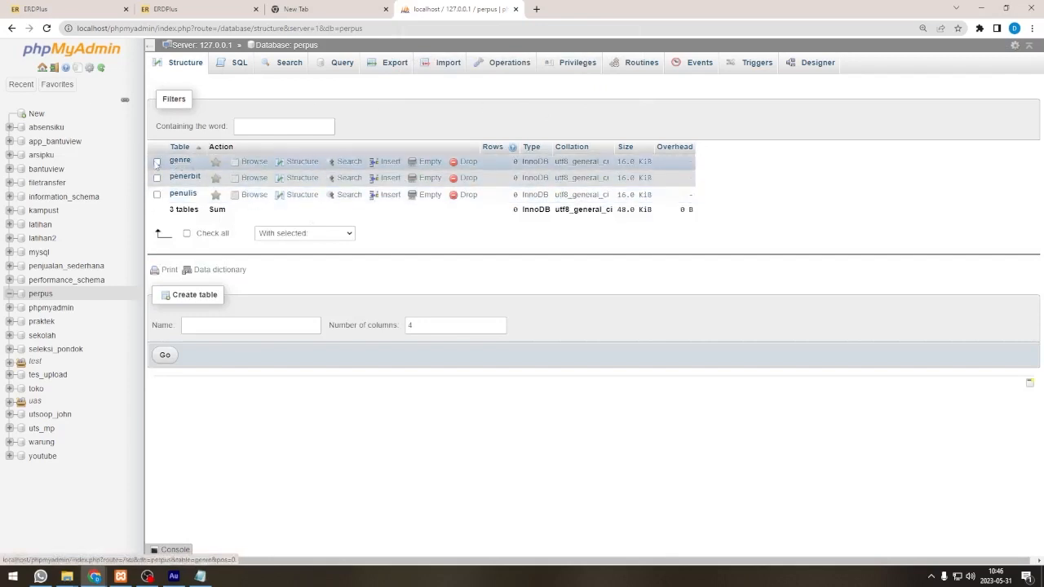
# Step: Drop the genre, penerbit and penulis tables from the perpus database
pyautogui.click(157, 161)
pyautogui.click(157, 178)
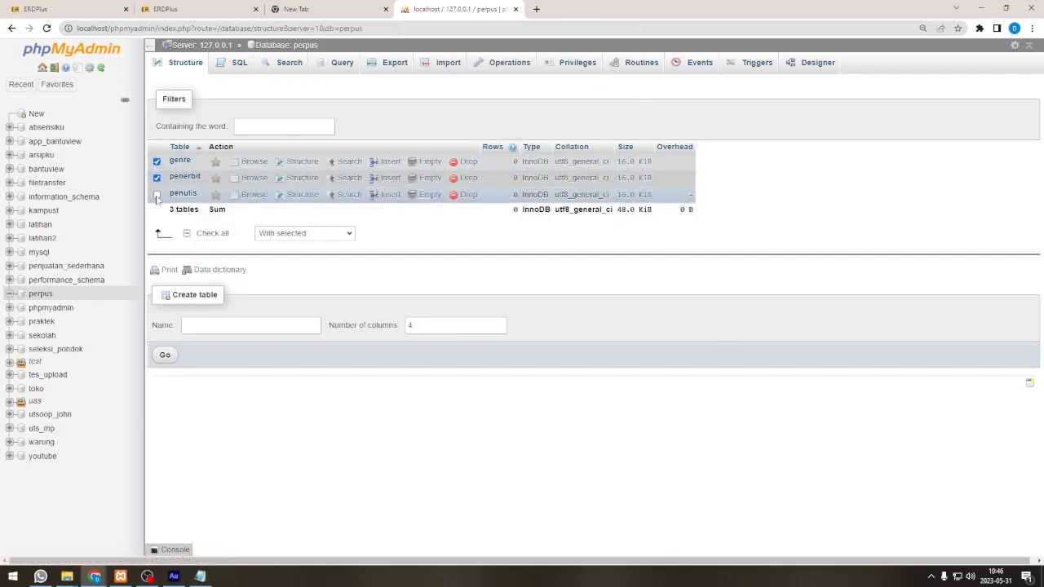
pyautogui.click(157, 197)
pyautogui.click(318, 235)
pyautogui.click(273, 302)
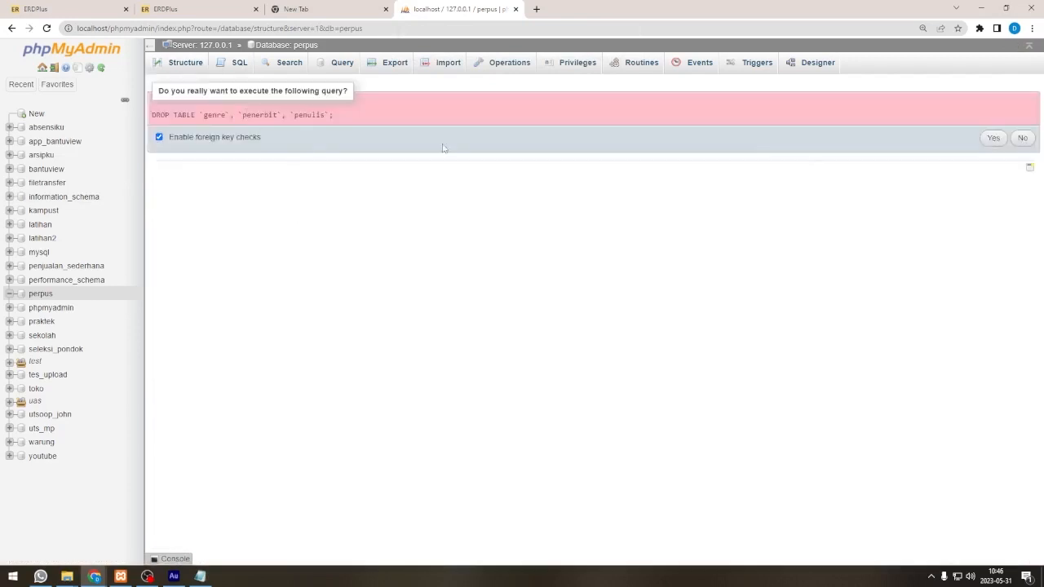
pyautogui.click(993, 138)
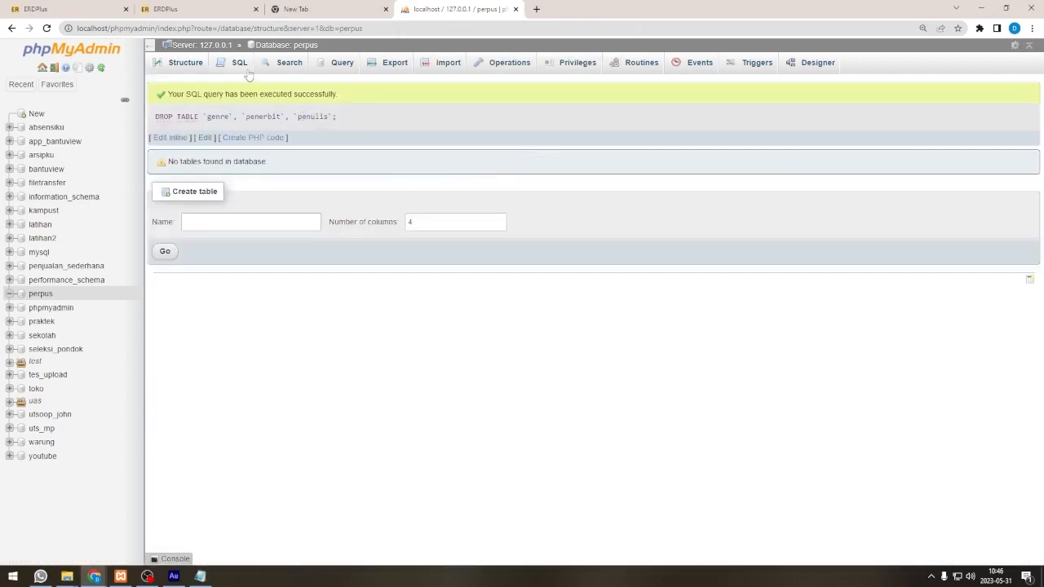
# Step: Paste the corrected CREATE TABLE script into the perpus SQL query editor and run it
pyautogui.click(241, 64)
pyautogui.hotkey('ctrl', 'v')
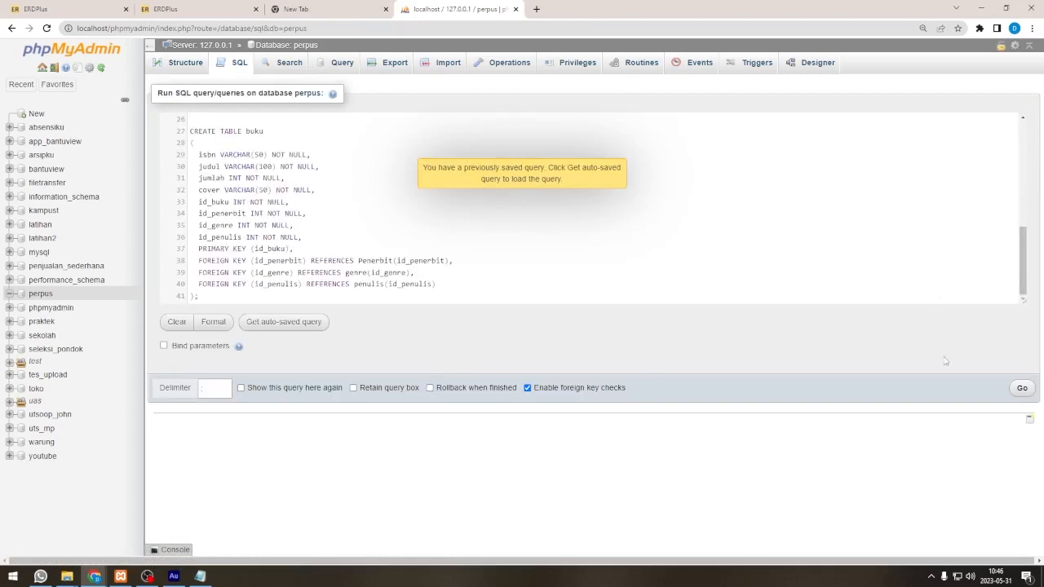
pyautogui.click(1021, 388)
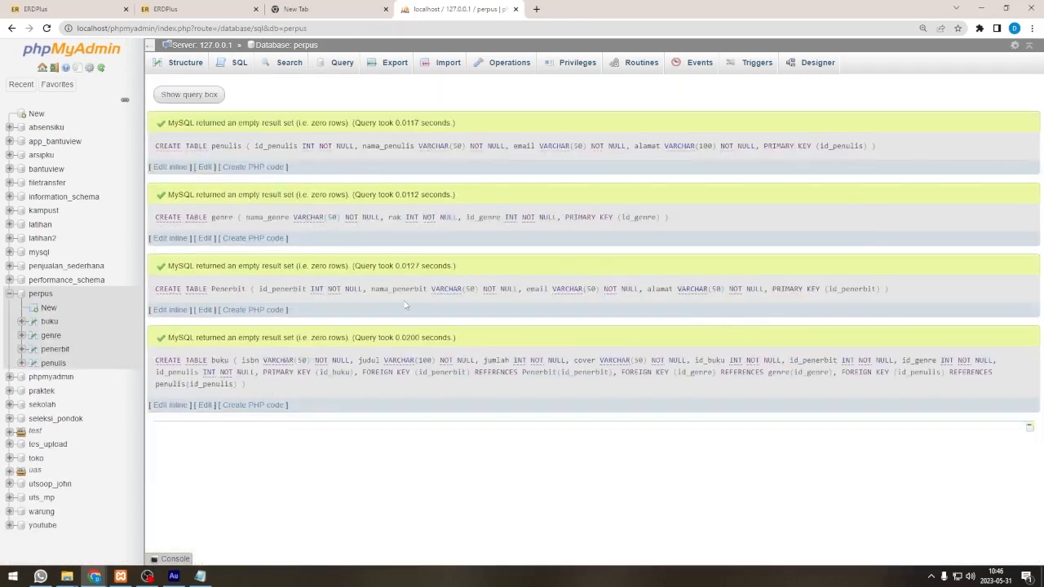
# Step: Inspect the column structures of the buku, genre and penulis tables in perpus
pyautogui.click(54, 326)
pyautogui.click(237, 63)
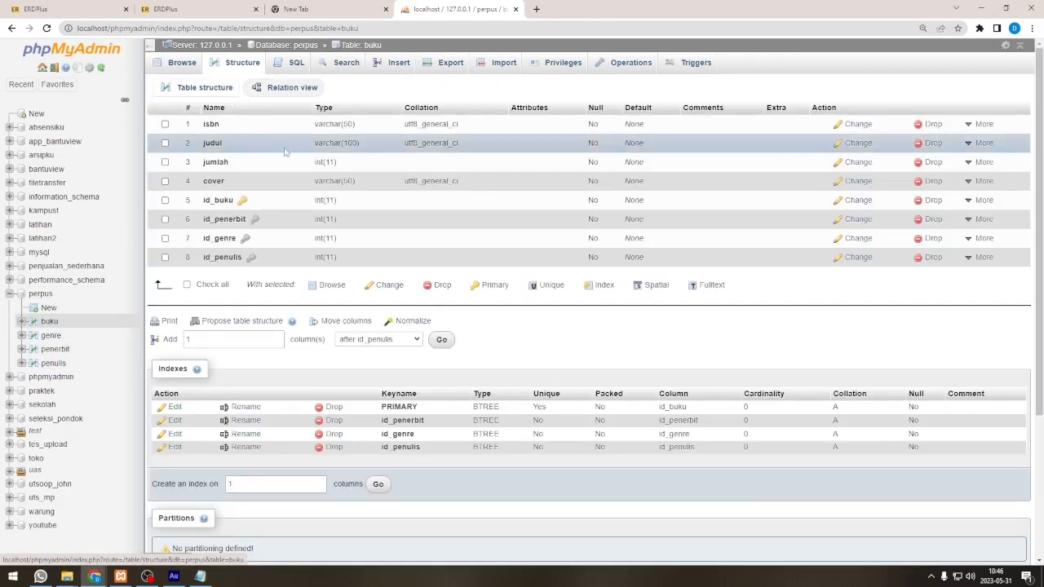
pyautogui.click(51, 337)
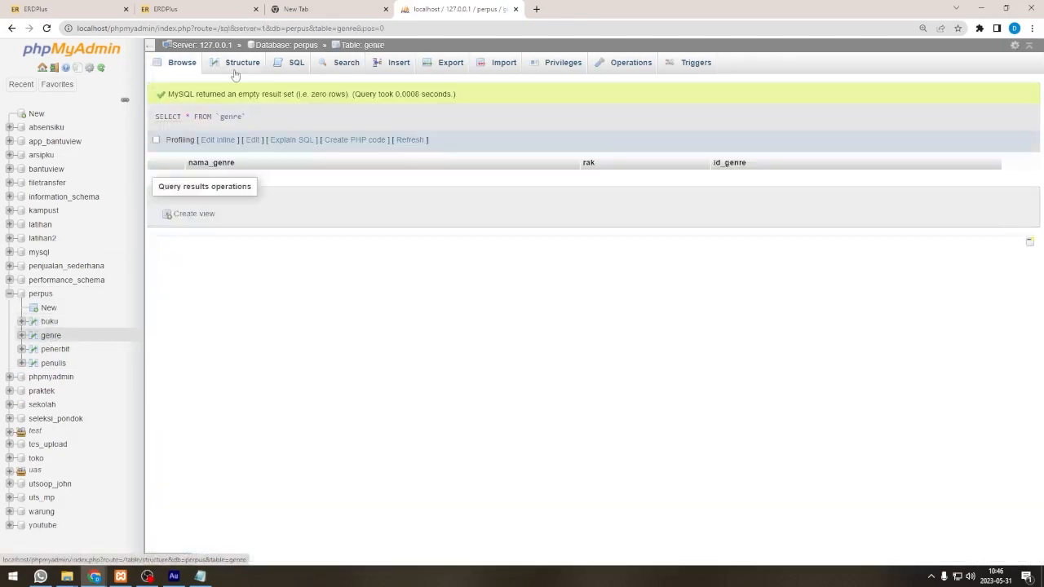
pyautogui.click(235, 69)
pyautogui.click(53, 363)
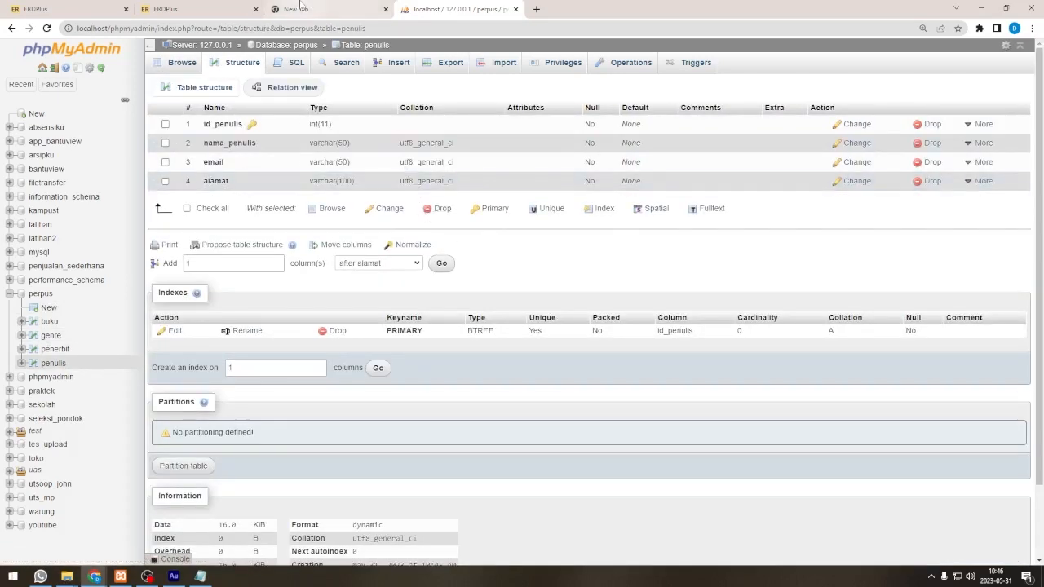
pyautogui.click(194, 5)
pyautogui.click(299, 5)
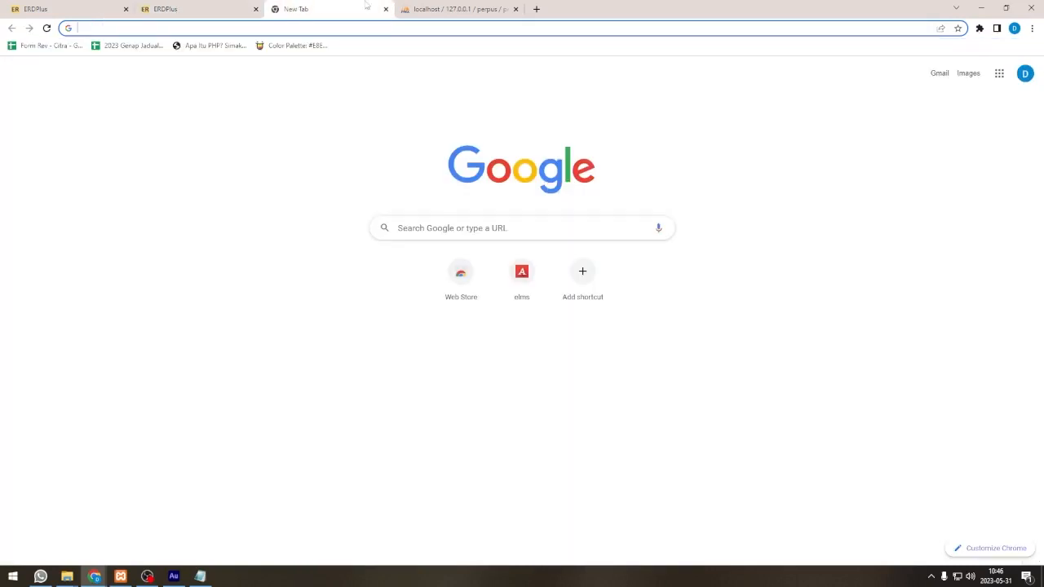